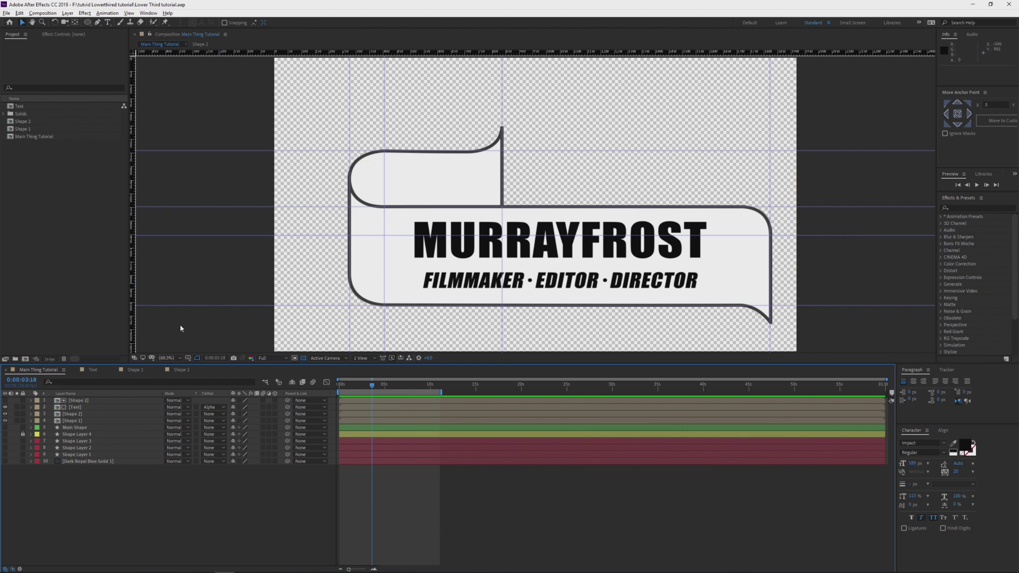
Create a 1920 x 1080 composition at 30 frames per second with a one-minute duration and enlarge its viewer
click(25, 360)
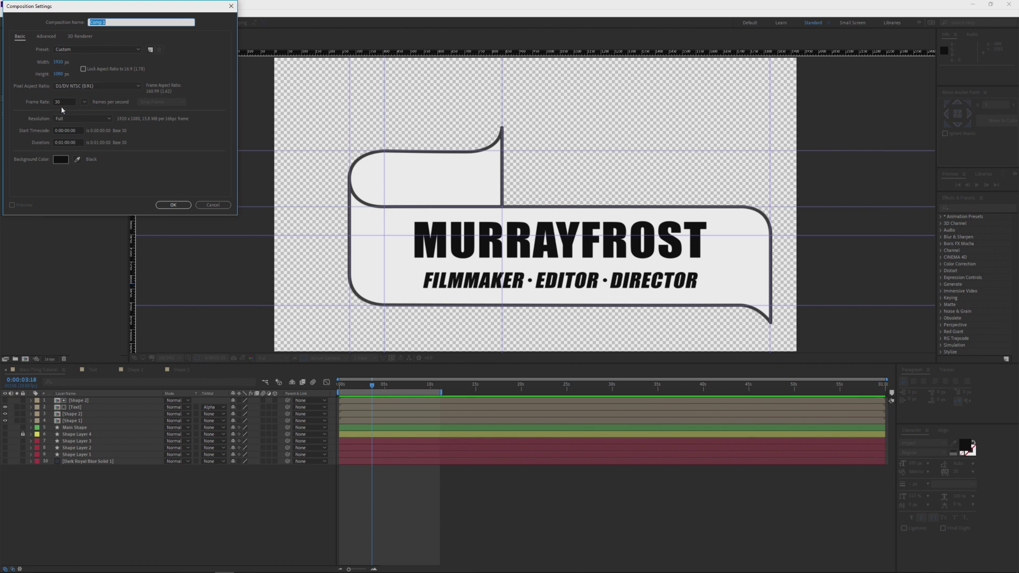
click(173, 206)
drag(299, 364, 297, 405)
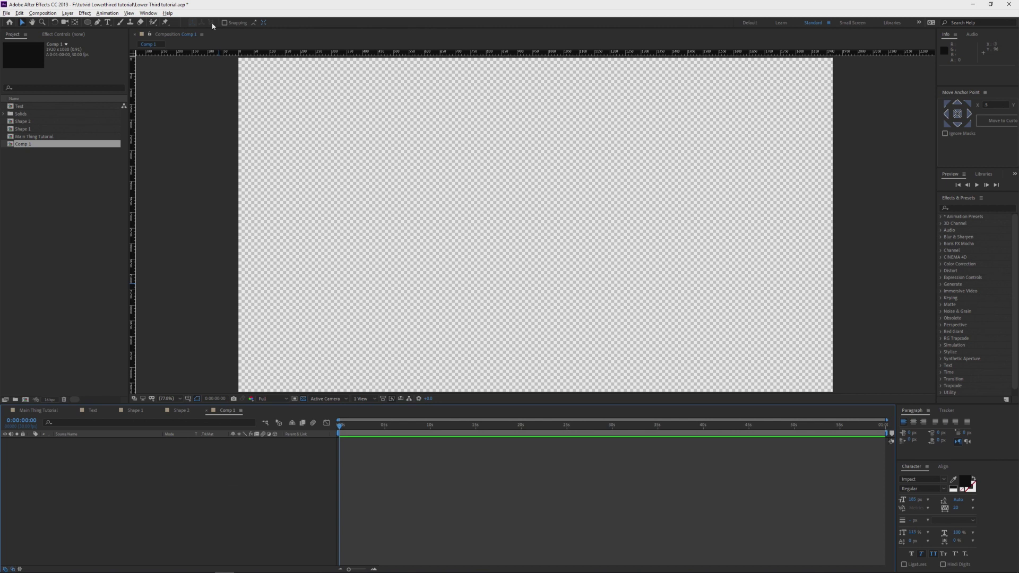
With the Pen tool ready, place three vertical guides and a horizontal guide at about 237 px for the ribbon layout
click(98, 23)
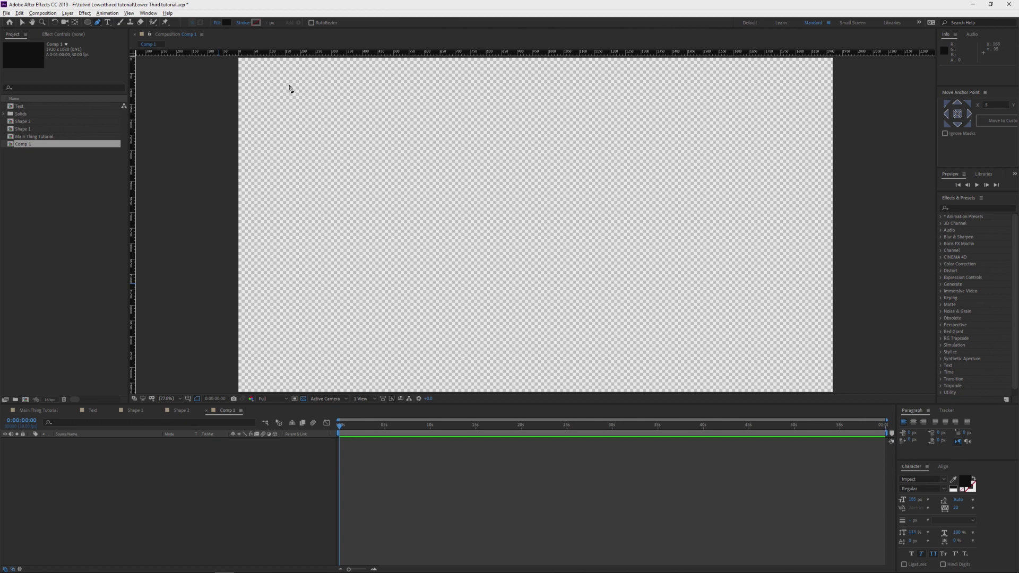
key(ctrl+r)
key(ctrl+r)
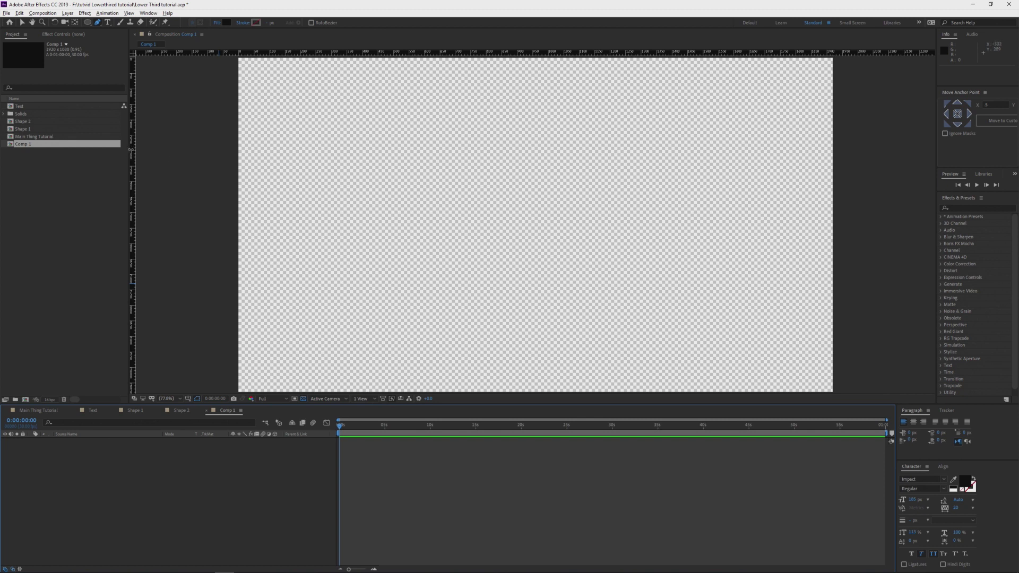
drag(131, 151, 623, 170)
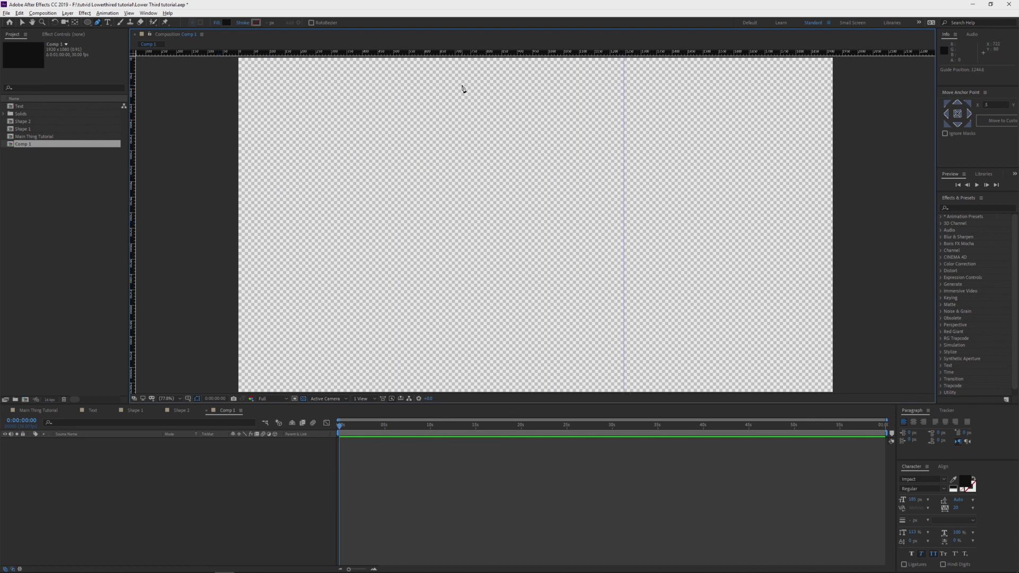
drag(483, 61, 489, 131)
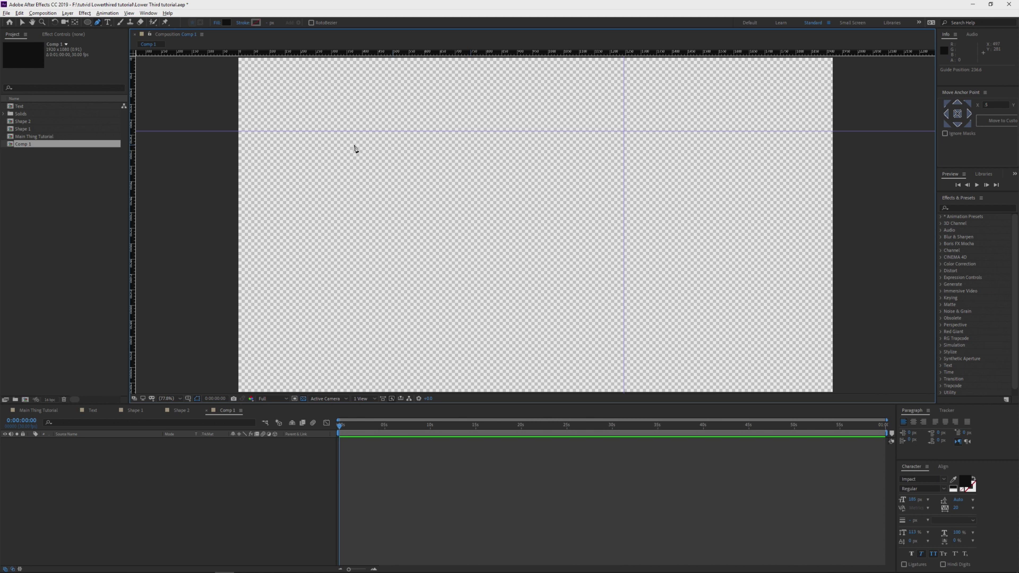
drag(133, 175, 591, 185)
drag(131, 182, 432, 189)
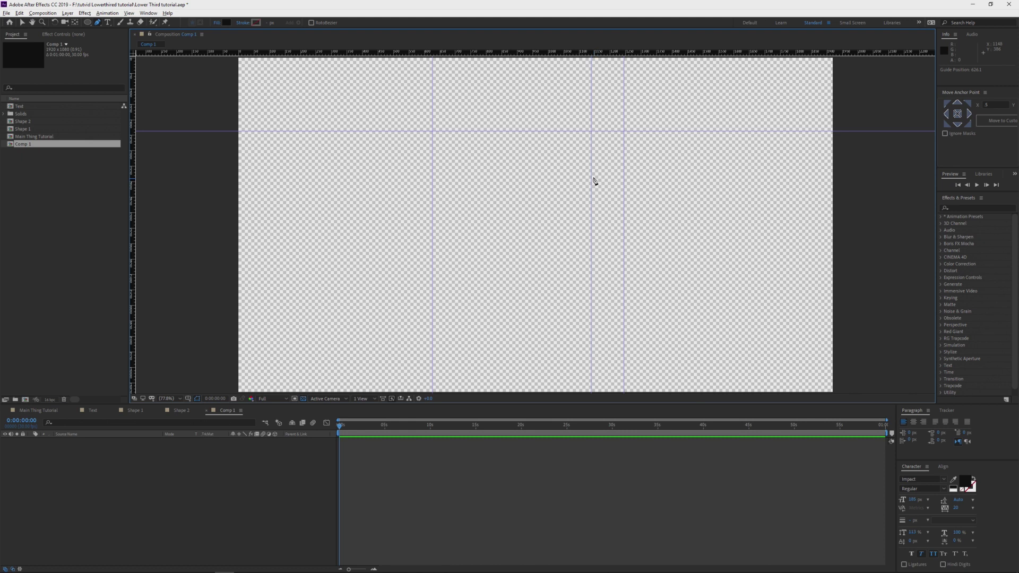
Arrange four vertical guides as a close pair at each end of the ribbon, the outermost at about 318 and 976 px
drag(589, 173, 532, 173)
drag(624, 169, 561, 174)
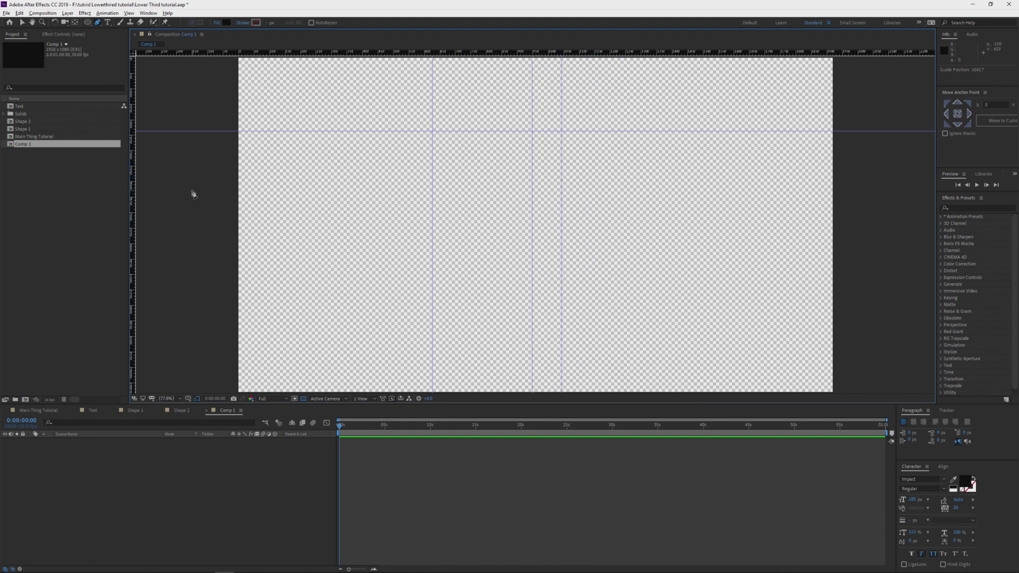
drag(135, 201, 337, 182)
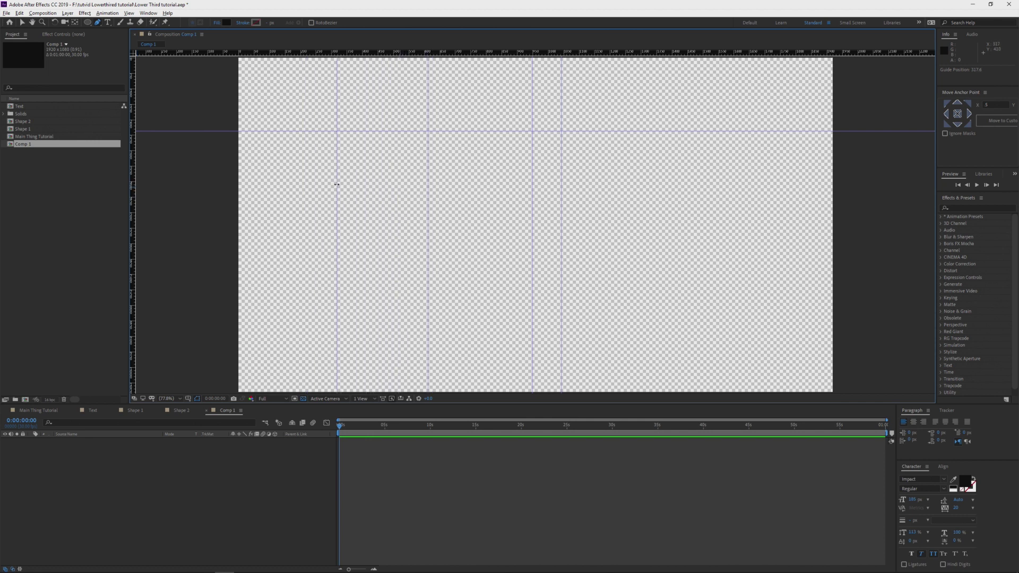
drag(428, 190, 369, 187)
mouse_move(531, 173)
mouse_down()
mouse_move(511, 181)
mouse_move(550, 175)
mouse_move(541, 170)
mouse_up()
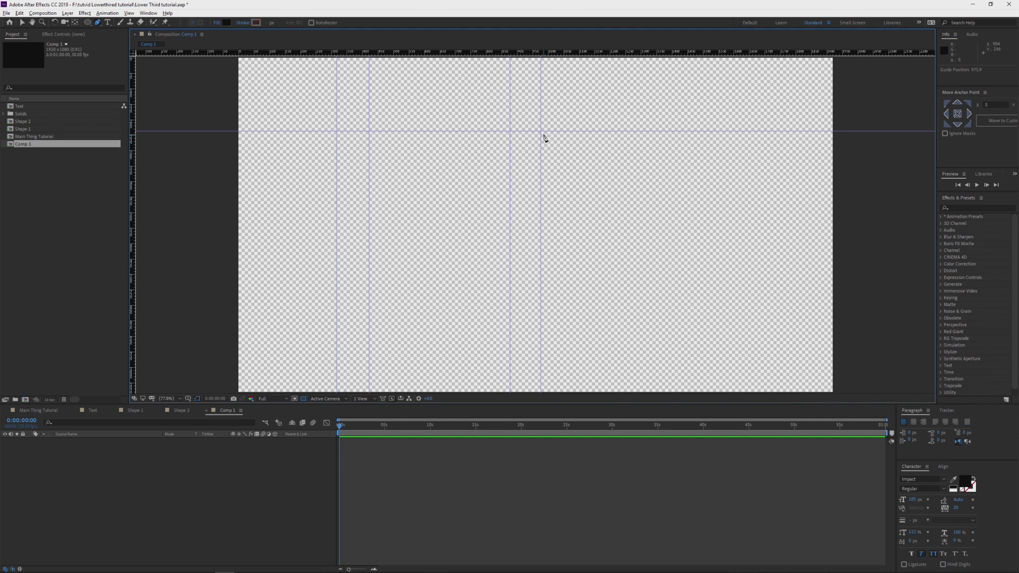
Draw the ribbon's upper edge with the Pen tool, from the raised right tip to the left, adding a horizontal guide along it
drag(550, 128, 560, 113)
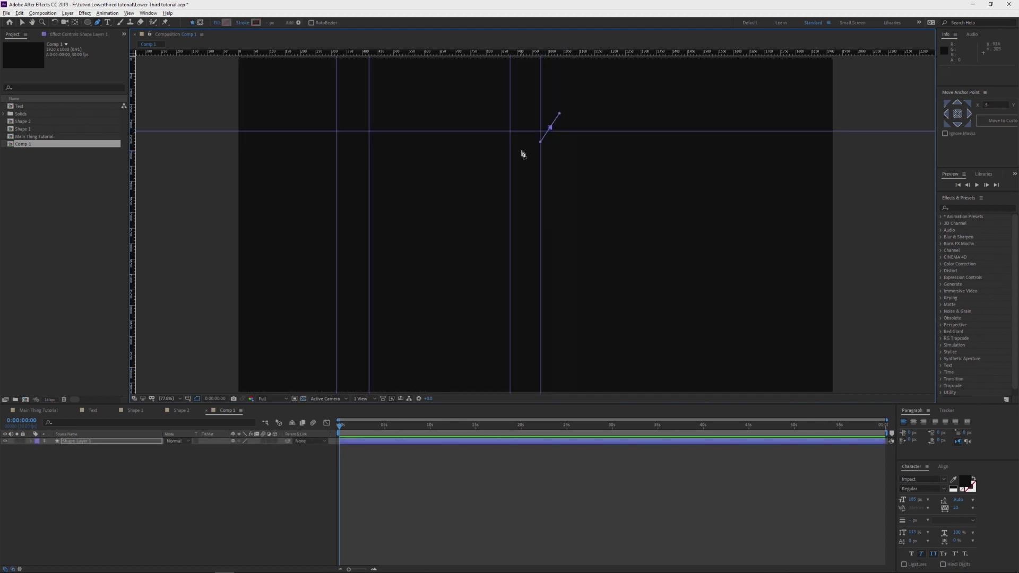
drag(517, 151, 502, 152)
drag(359, 52, 368, 154)
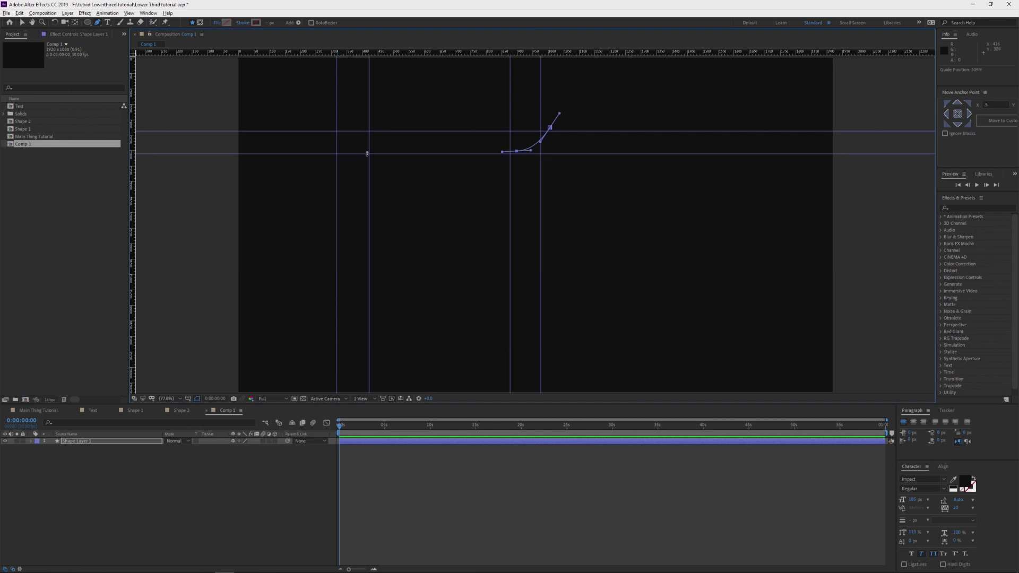
drag(377, 153, 355, 155)
key(space)
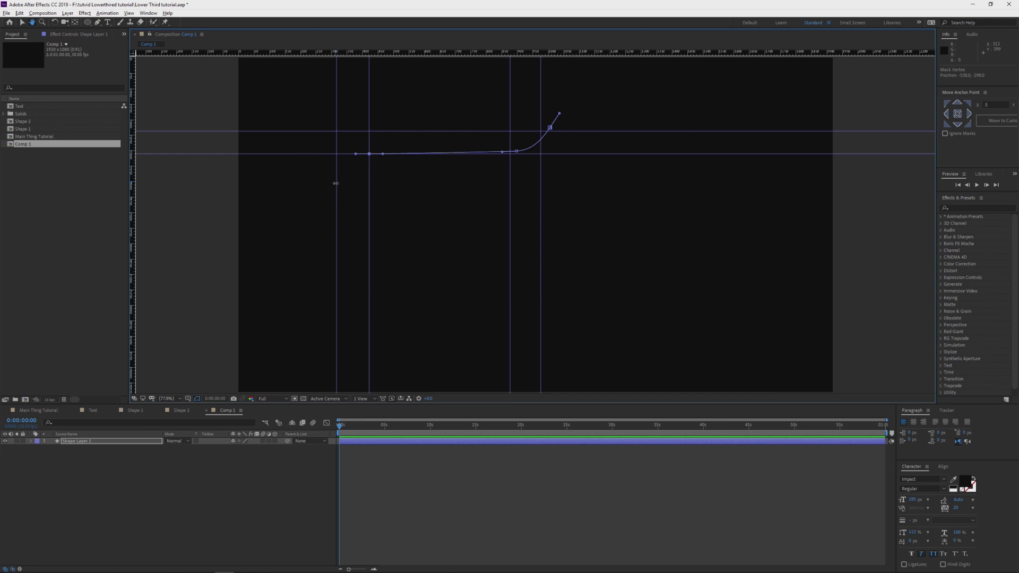
Continue the path down the left side and along the lower edge, and close it at the raised right tip
drag(336, 188, 337, 249)
drag(375, 186, 407, 199)
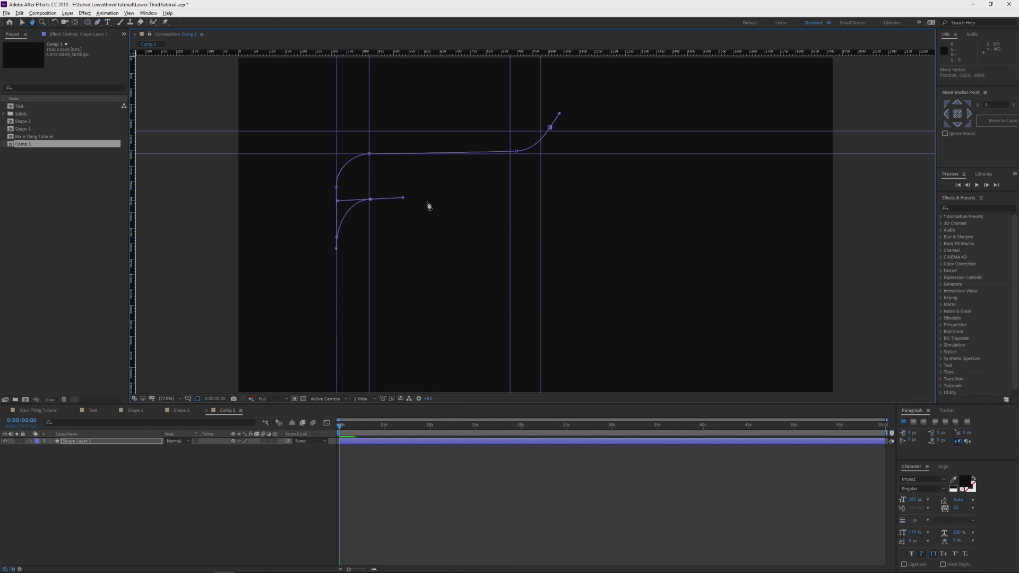
drag(505, 199, 527, 199)
mouse_move(553, 196)
mouse_down()
mouse_move(570, 200)
mouse_move(552, 202)
mouse_up()
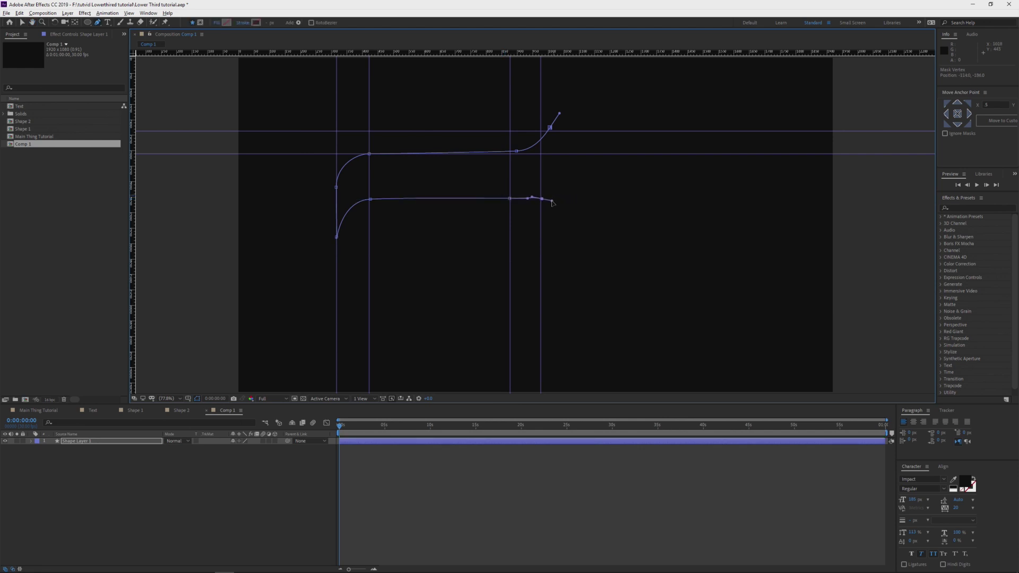
click(550, 128)
key(v)
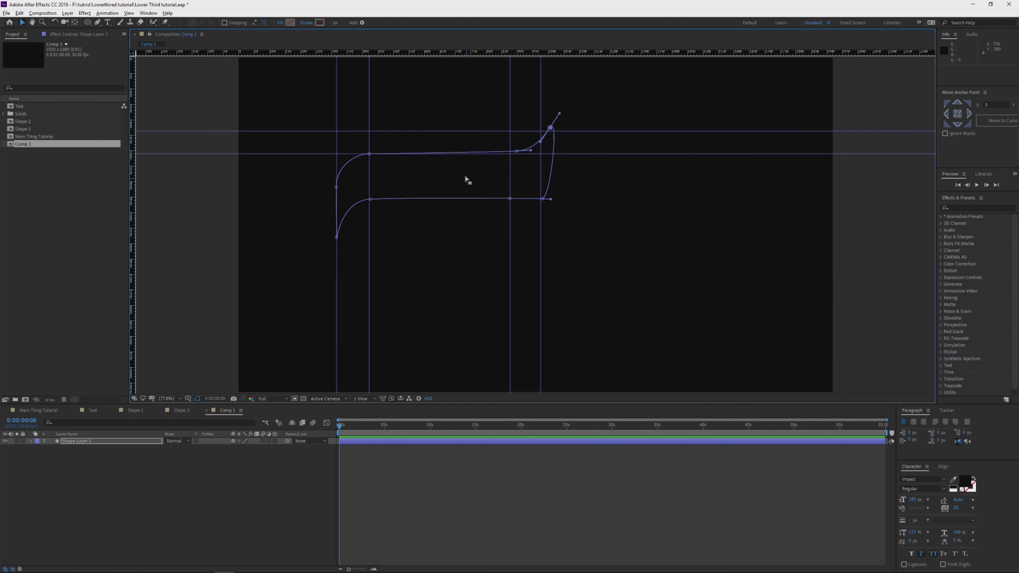
Align the upper-right vertices to the guides, add a horizontal guide near the lower edge, and make the tip's tangent vertical
drag(518, 153, 541, 131)
click(550, 127)
drag(404, 53, 415, 203)
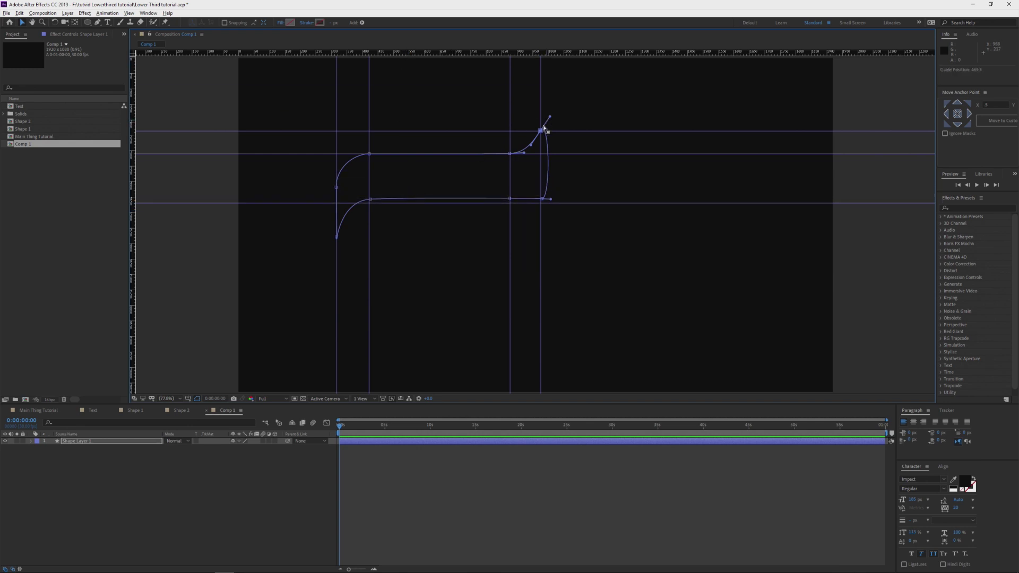
drag(544, 127, 545, 134)
drag(551, 118, 544, 117)
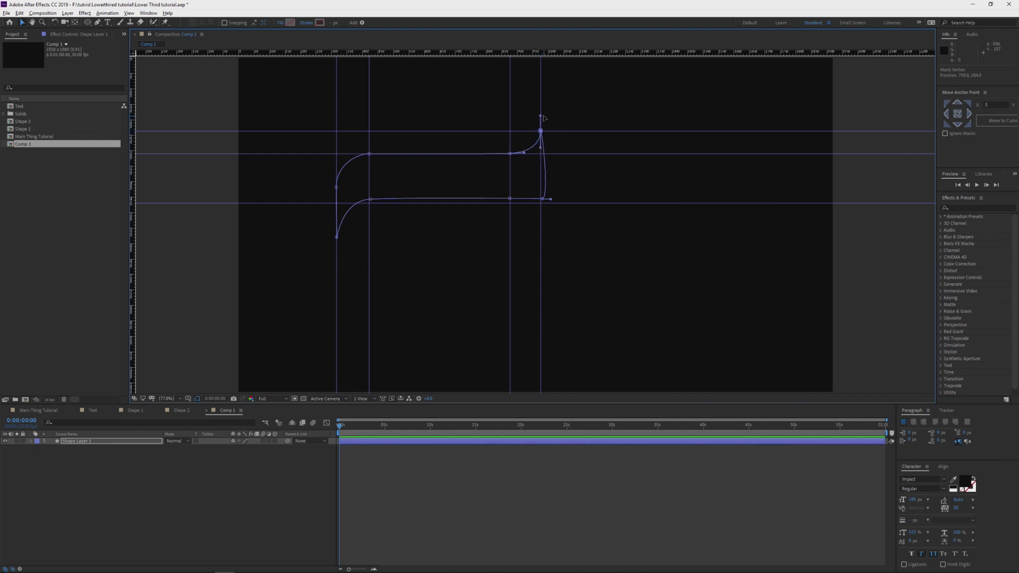
Align the lower-edge and left-side vertices to the guides, adding a horizontal guide at the ribbon's lower-left tip
mouse_move(542, 199)
mouse_down()
mouse_move(509, 202)
mouse_move(541, 203)
mouse_up()
drag(370, 200, 369, 203)
drag(371, 52, 336, 234)
drag(336, 187, 336, 181)
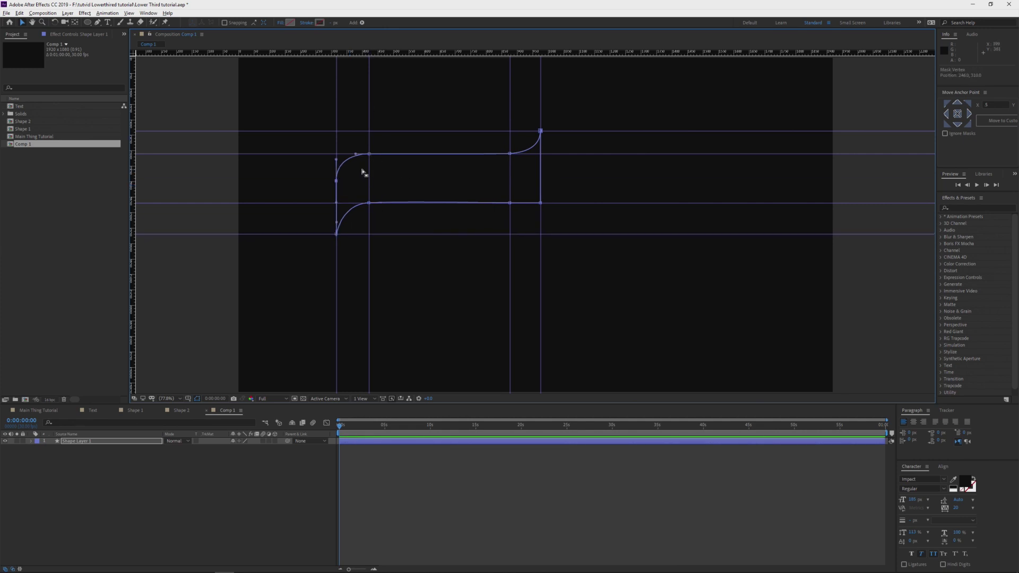
Rename the ribbon's shape layer as "Shape 1" and deselect it
key(slash)
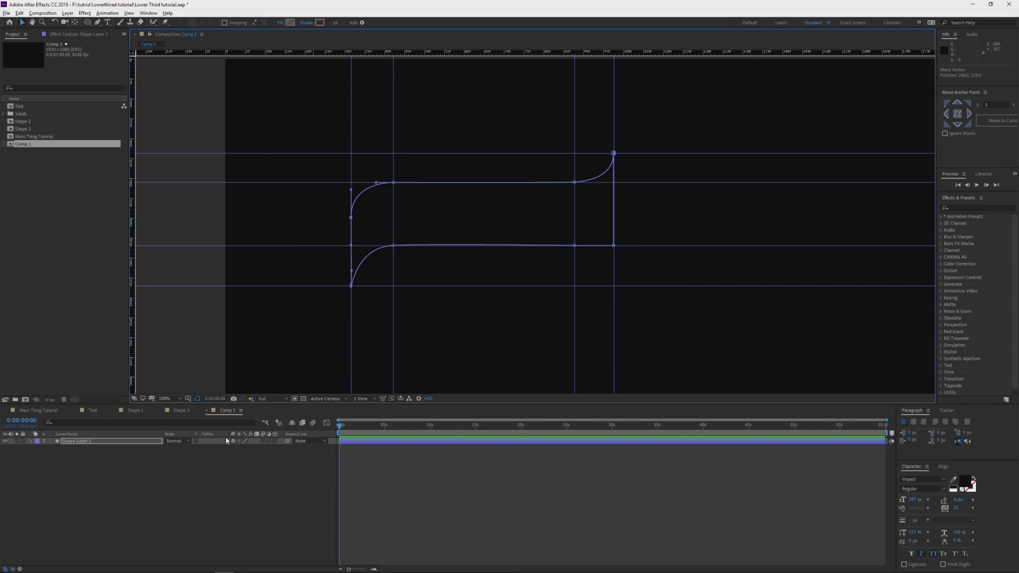
click(100, 446)
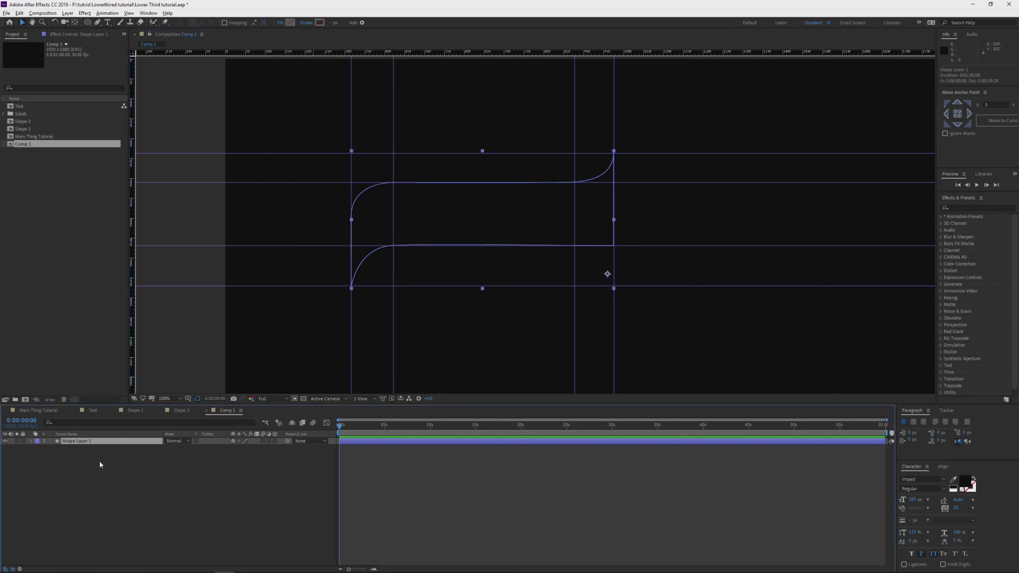
key(Return)
text(Shape 1)
key(Return)
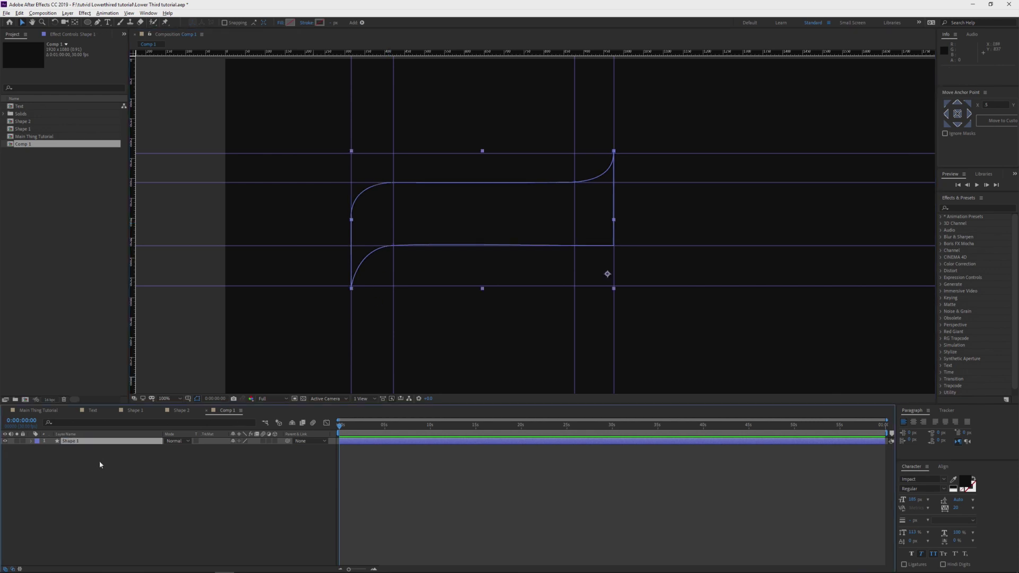
click(126, 476)
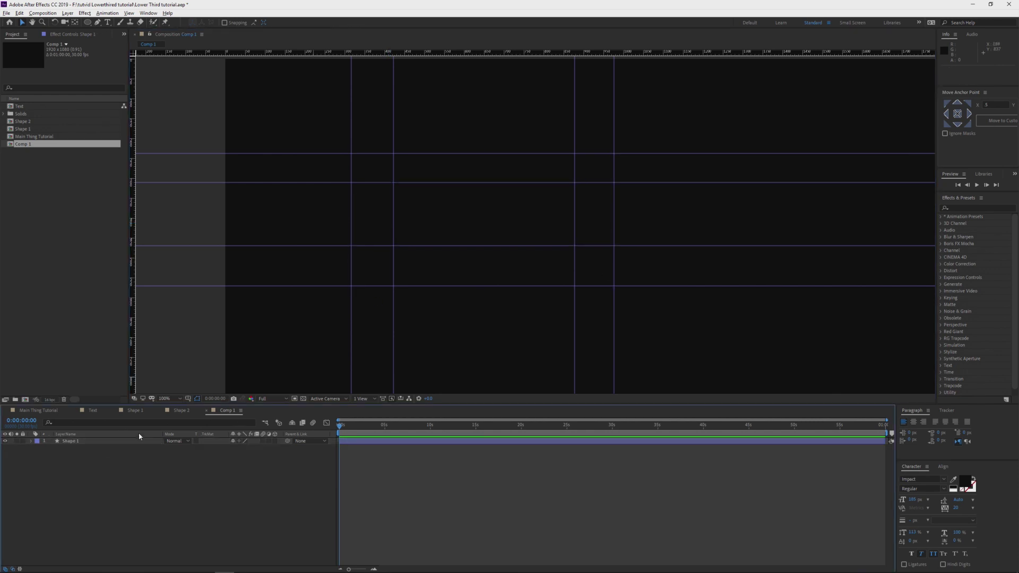
Increase the stroke width of Shape 1 to give its path a thin white outline
click(98, 23)
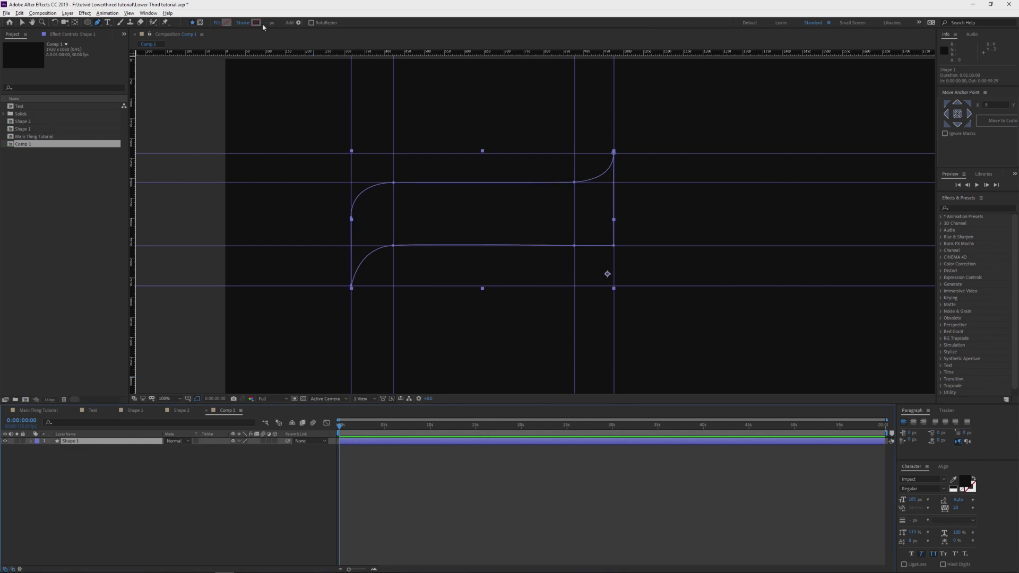
drag(270, 24, 269, 24)
click(237, 497)
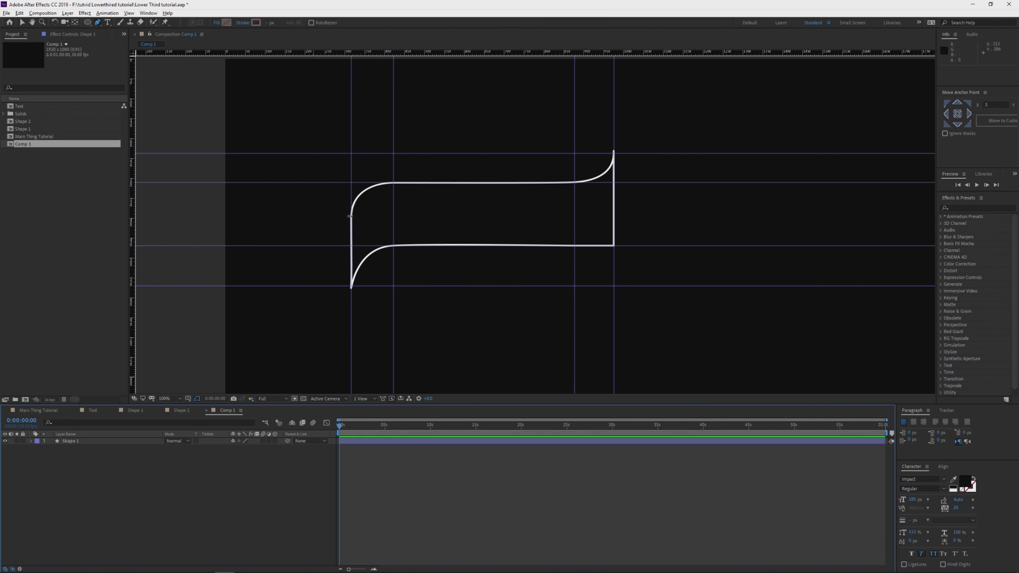
Draw a second open path on a new shape layer, curving down from Shape 1's left side, running right and bending down
drag(363, 216, 362, 232)
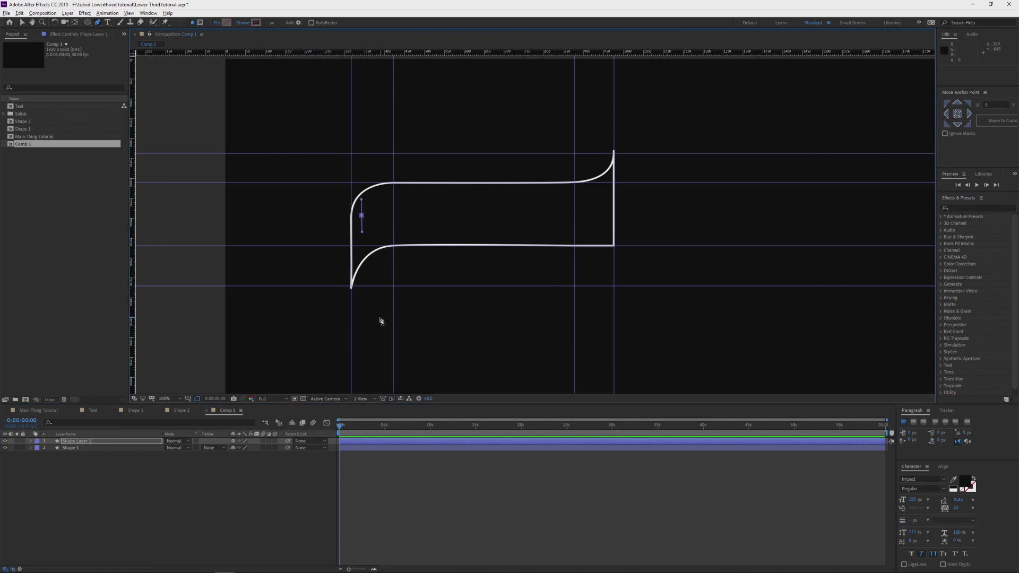
drag(445, 277, 528, 276)
click(697, 277)
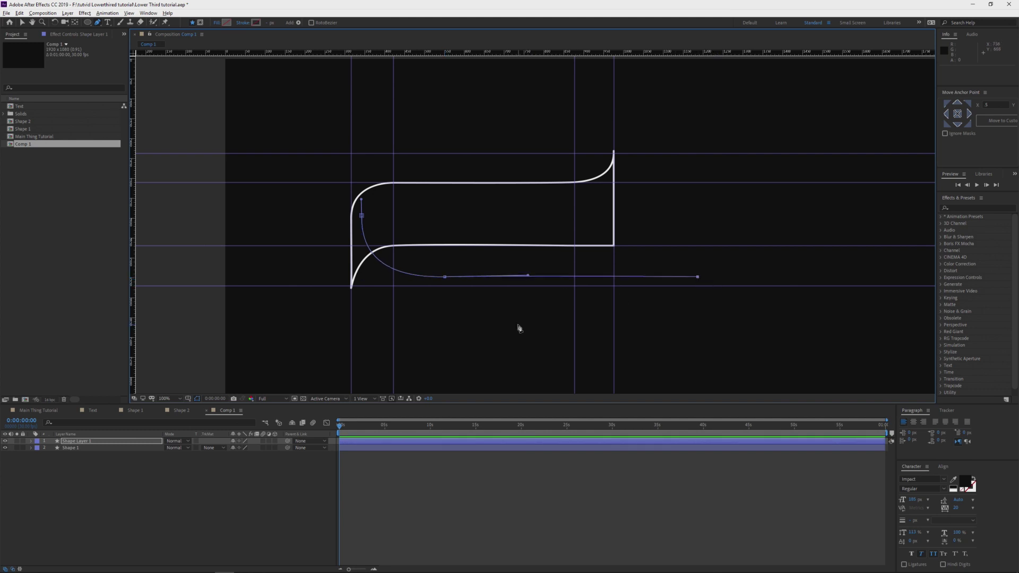
click(40, 412)
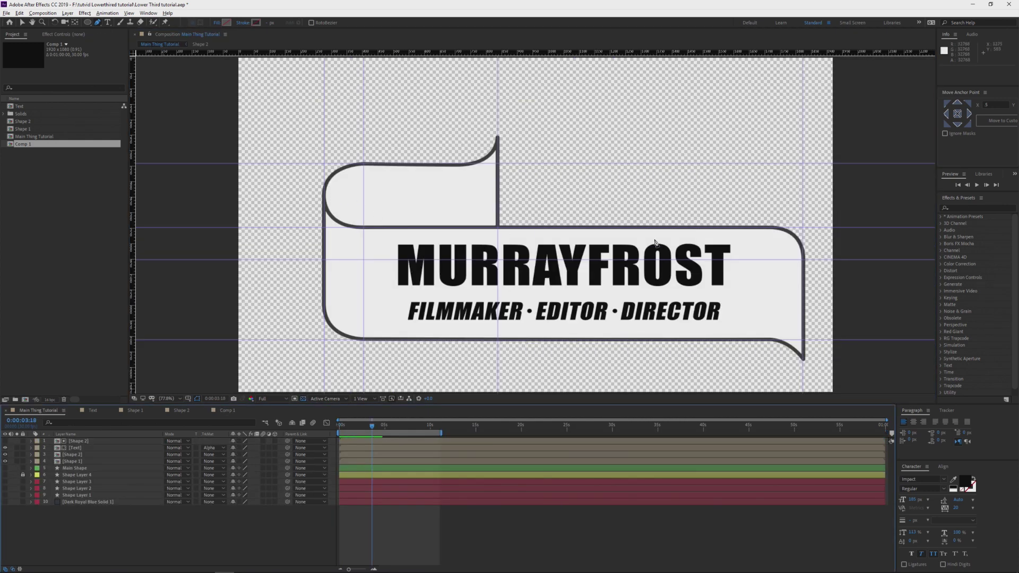
click(220, 413)
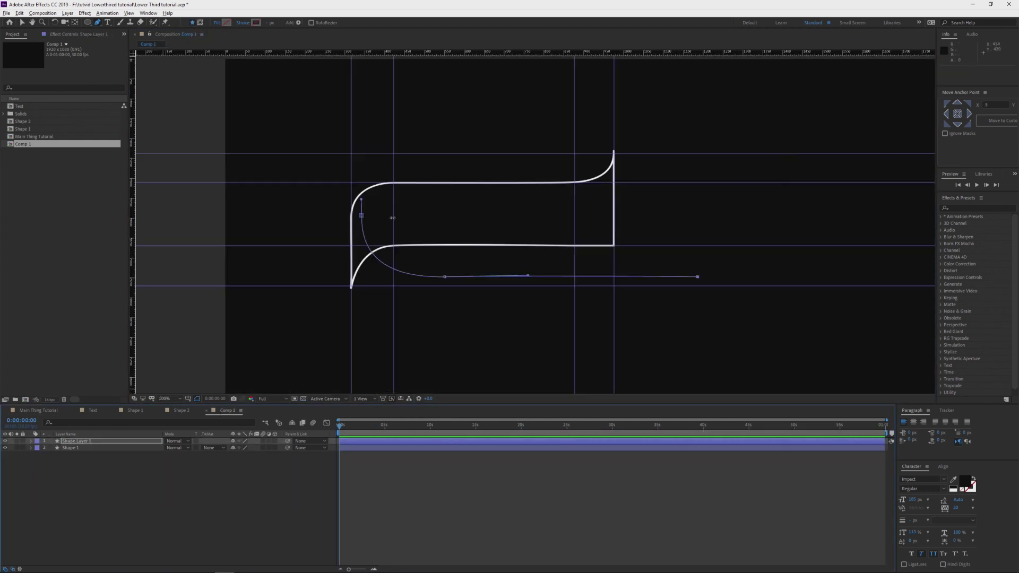
click(750, 304)
drag(756, 311, 752, 335)
Add a horizontal guide below the second path's long edge and a vertical guide before its right-hand bend
drag(535, 53, 531, 308)
drag(133, 168, 717, 281)
drag(742, 53, 782, 33)
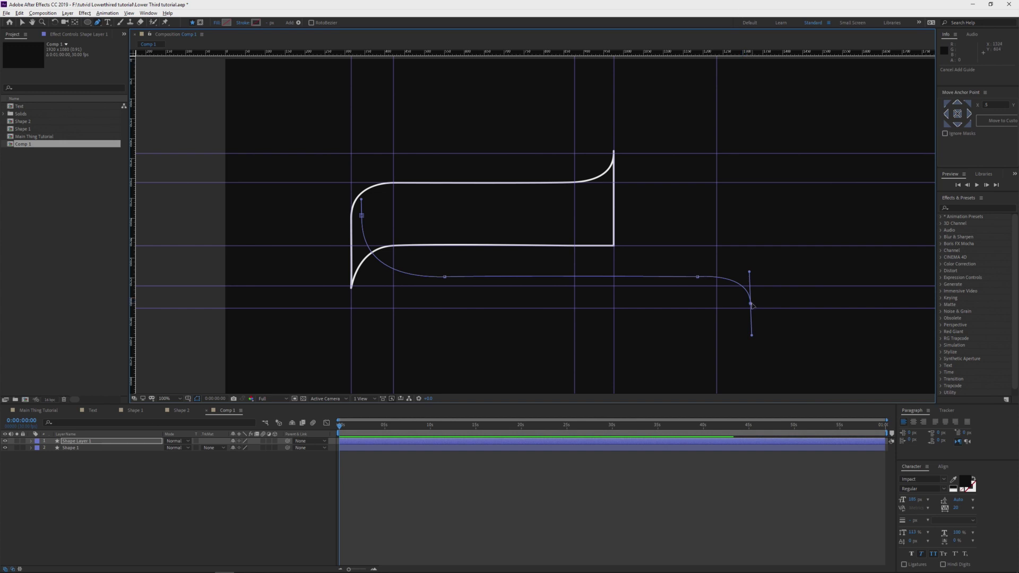
Move the second path's edge vertices onto the guides, shorten the left curve's handle, and align its start with Shape 1's left side
drag(698, 277, 716, 286)
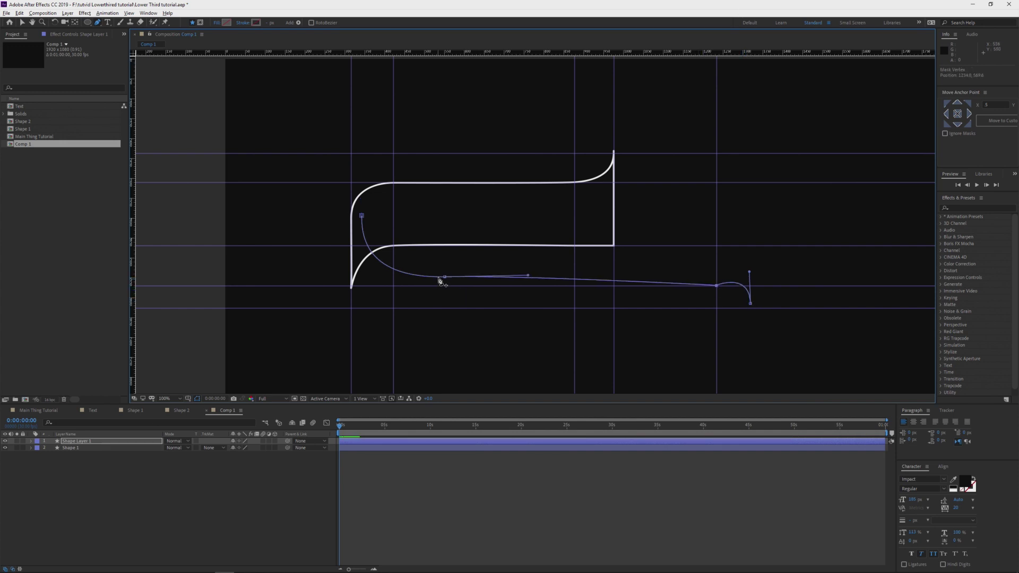
drag(440, 281, 395, 292)
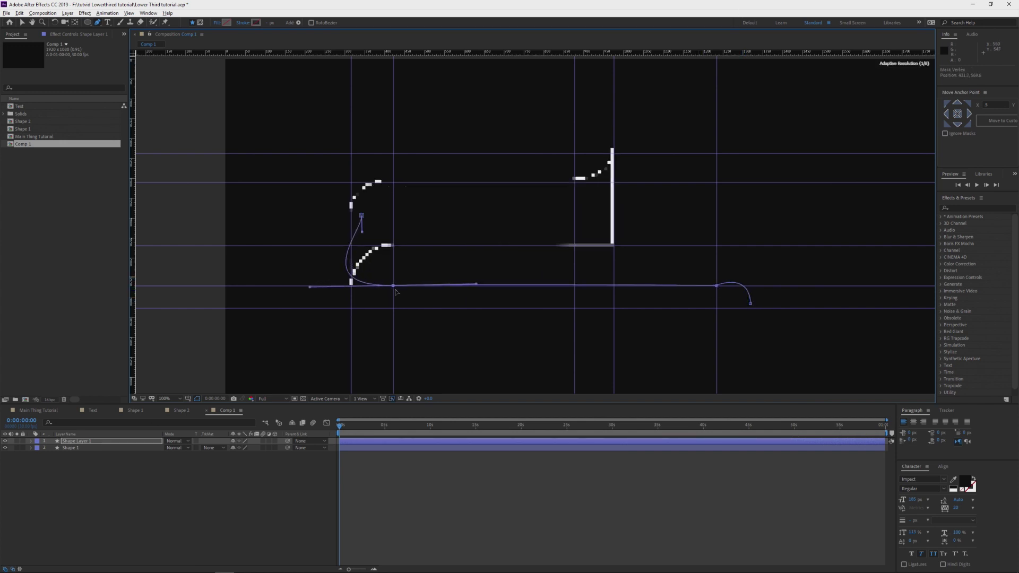
drag(310, 287, 359, 285)
drag(362, 216, 351, 211)
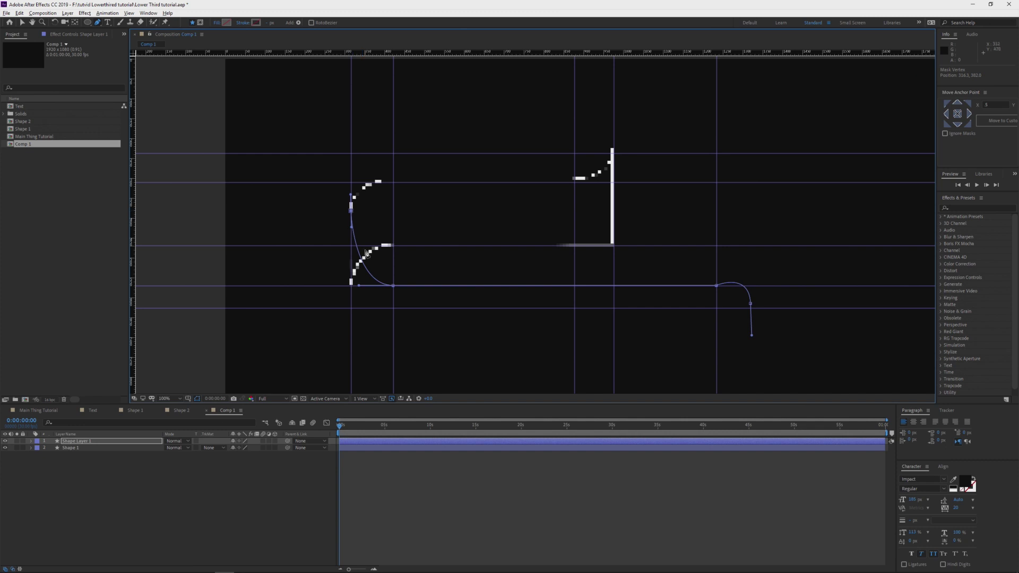
Check the Main Thing Tutorial composition, return to the new one, and add a horizontal guide at about 403 px
click(30, 413)
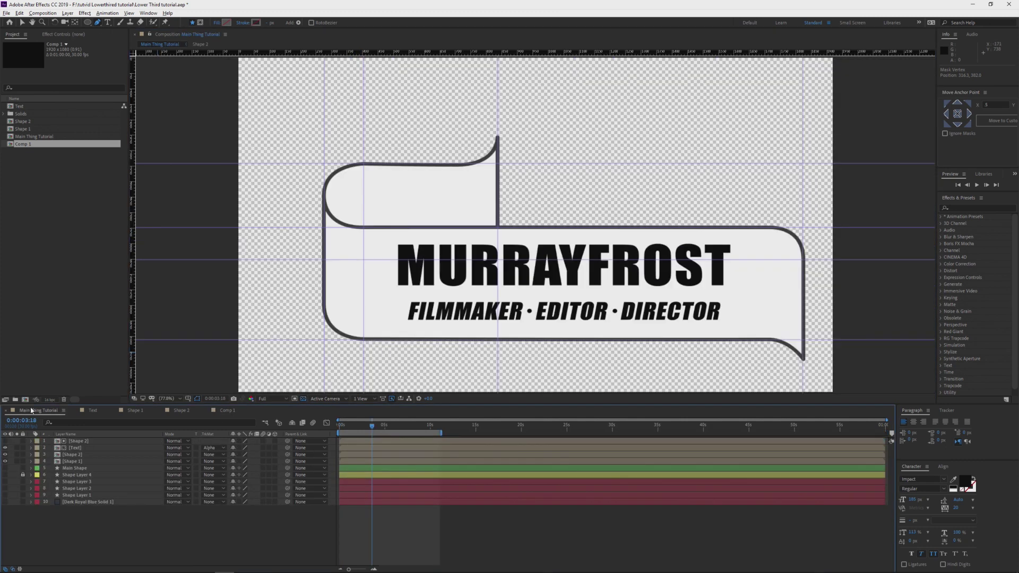
click(237, 411)
drag(330, 285, 345, 219)
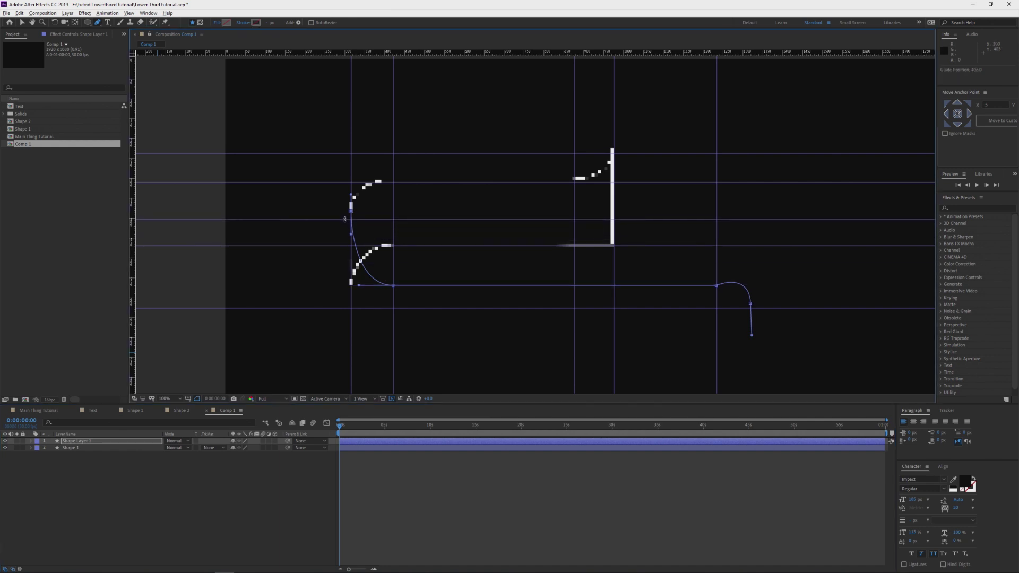
Reposition the two horizontal guides lower and move both vertices of the second path's long edge onto the one just above Shape 1's lower edge
mouse_move(342, 309)
mouse_down()
mouse_move(350, 278)
mouse_move(347, 318)
mouse_up()
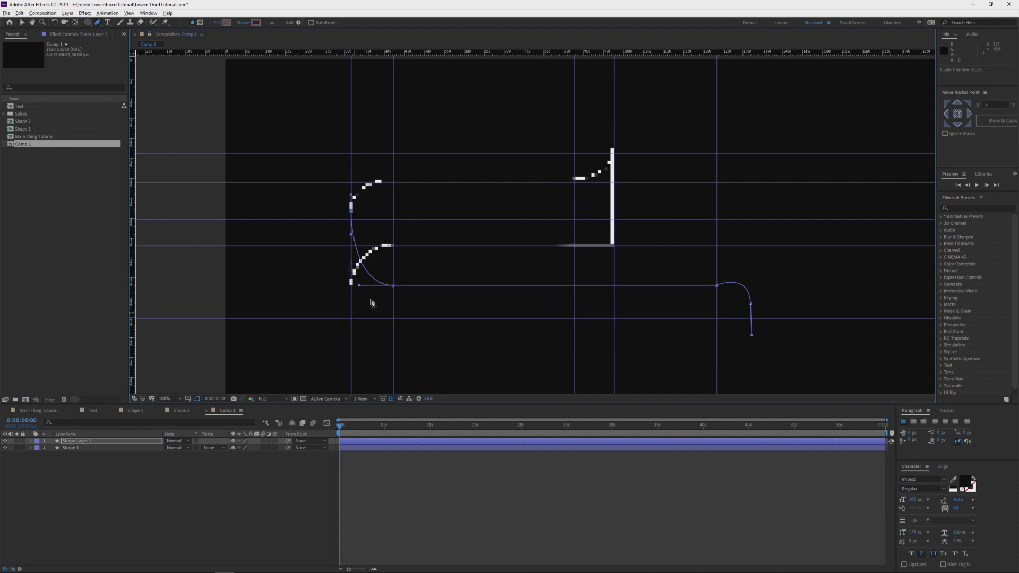
drag(394, 289, 395, 226)
drag(523, 219, 523, 230)
drag(393, 220, 393, 230)
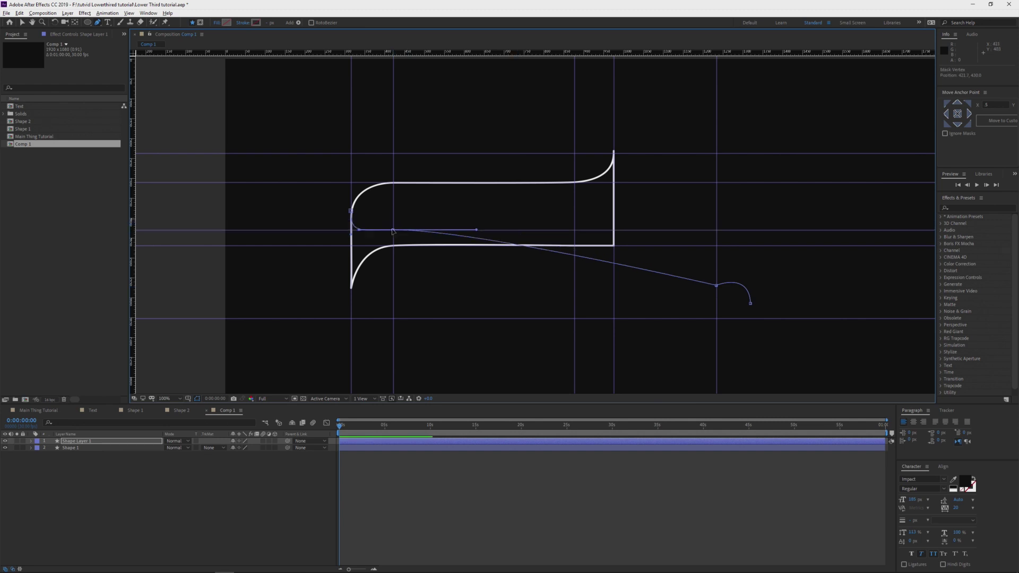
drag(716, 286, 723, 267)
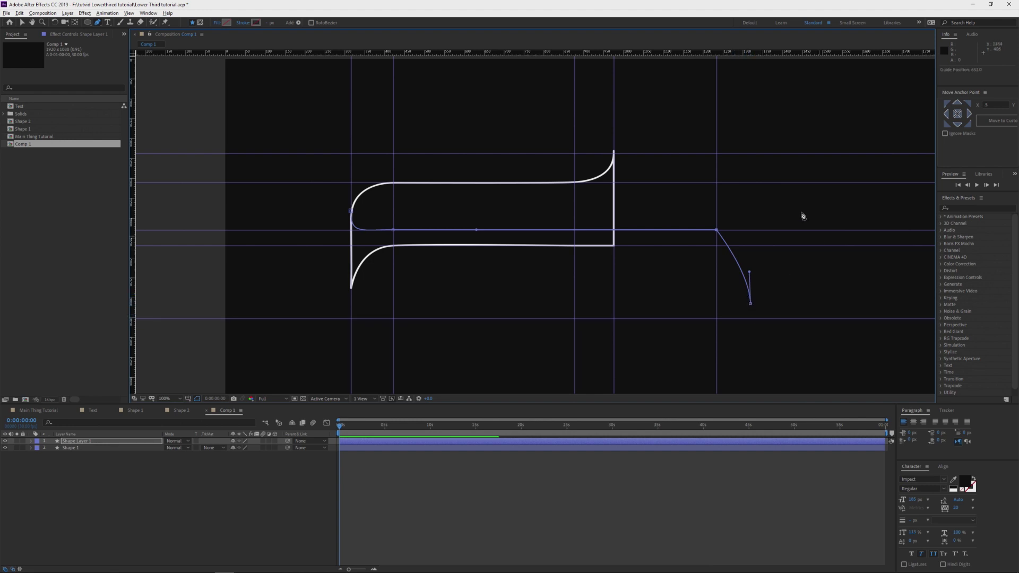
Add a vertical guide at the path's right end, align the end vertex with it, and shape the right-hand bend into a smooth rounded corner
drag(133, 260, 756, 319)
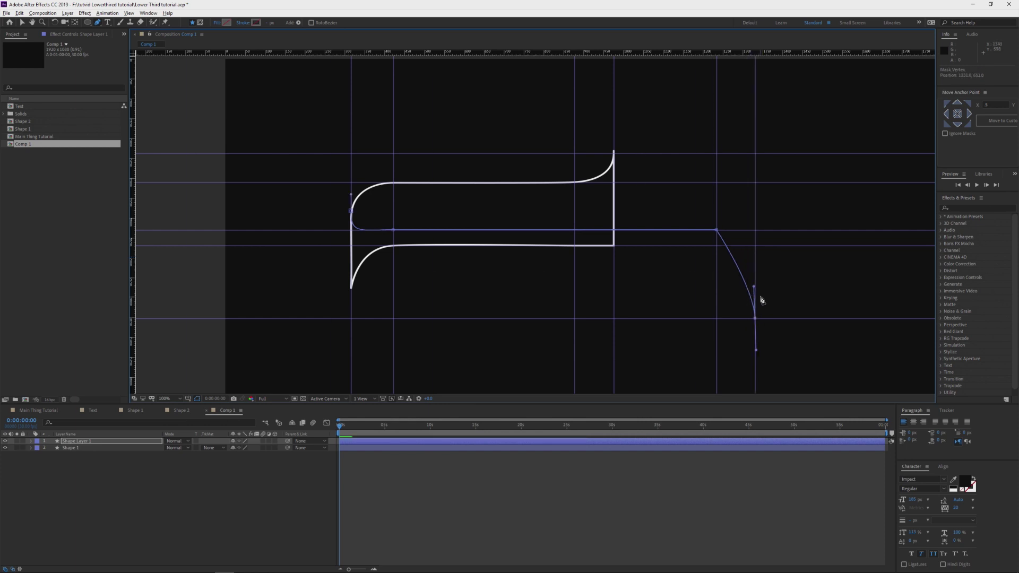
drag(756, 282, 755, 272)
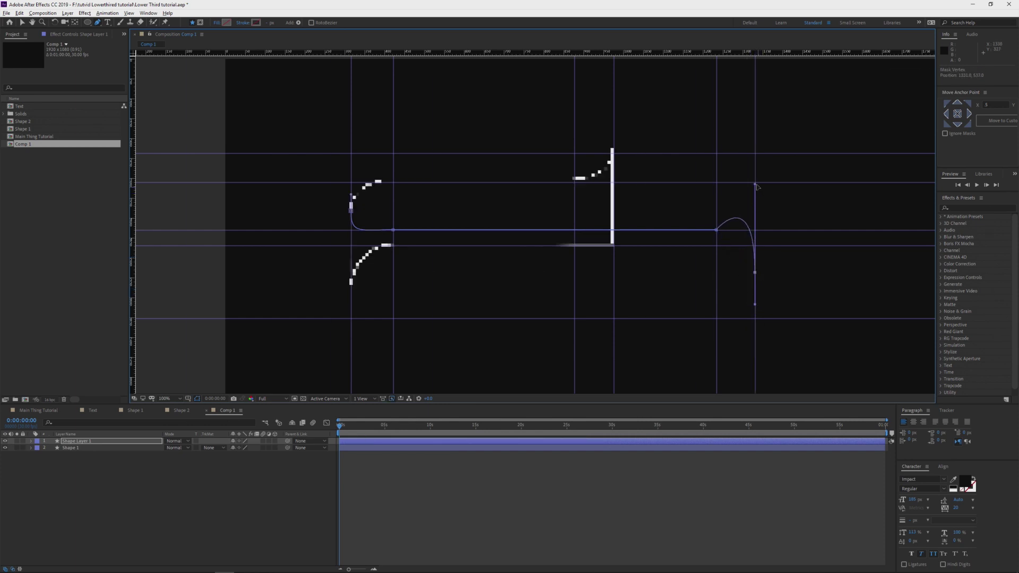
drag(757, 194, 752, 230)
Continue the path to a lower right tip, then back along a new horizontal guide and around a lower-left curve, closing the shape
click(755, 319)
drag(448, 53, 489, 291)
drag(716, 293, 743, 295)
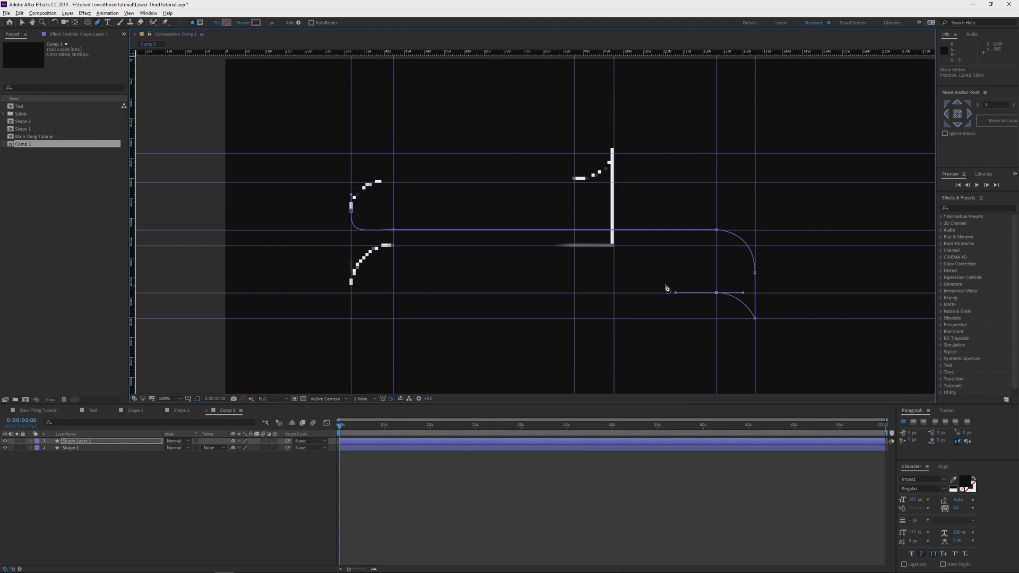
click(393, 293)
drag(351, 260, 352, 232)
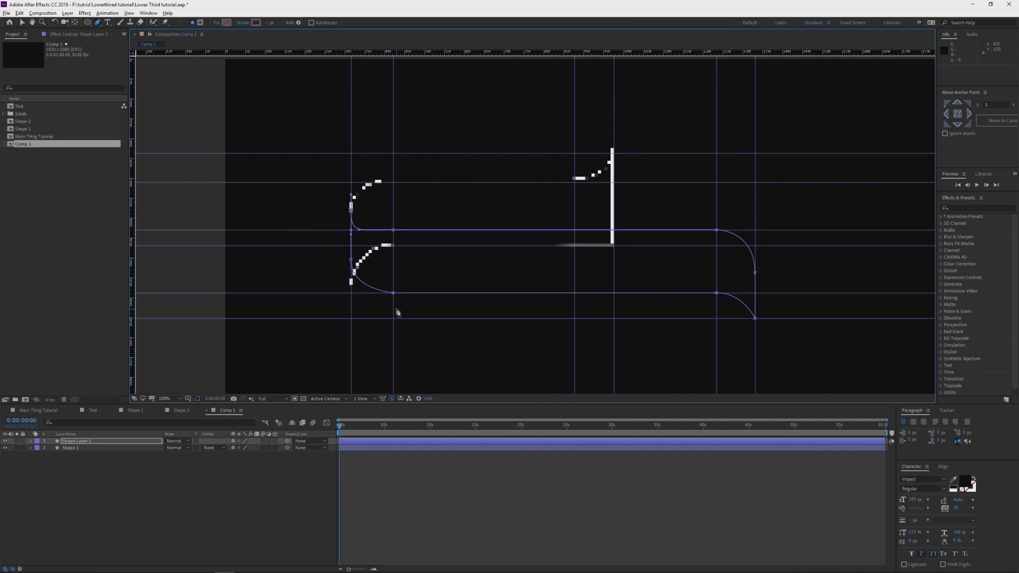
Lower the two bottom guides and move the second shape's right tip and both bottom-edge vertices down onto them
key(v)
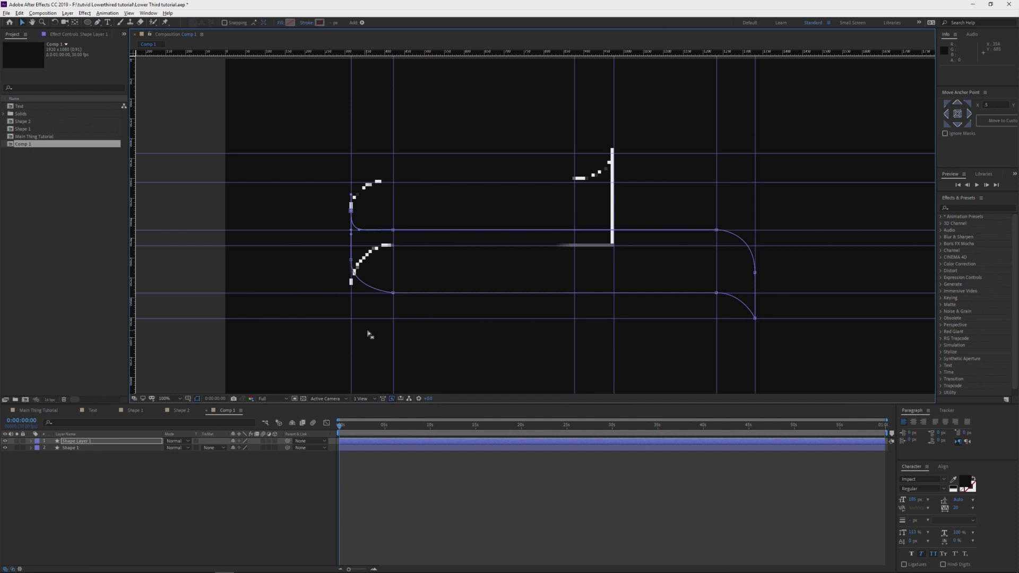
drag(323, 317, 338, 335)
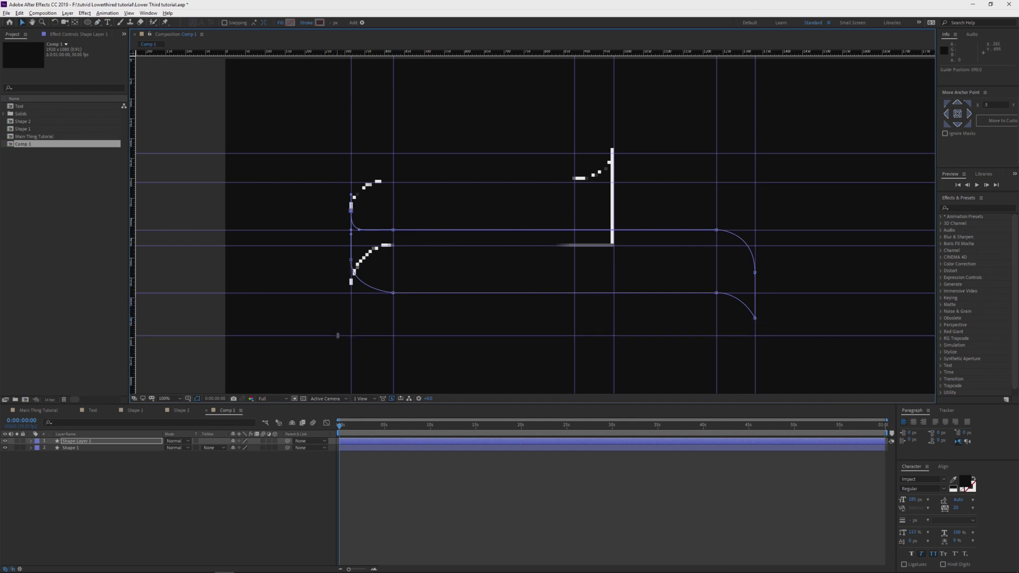
drag(327, 293, 328, 312)
drag(755, 319, 755, 335)
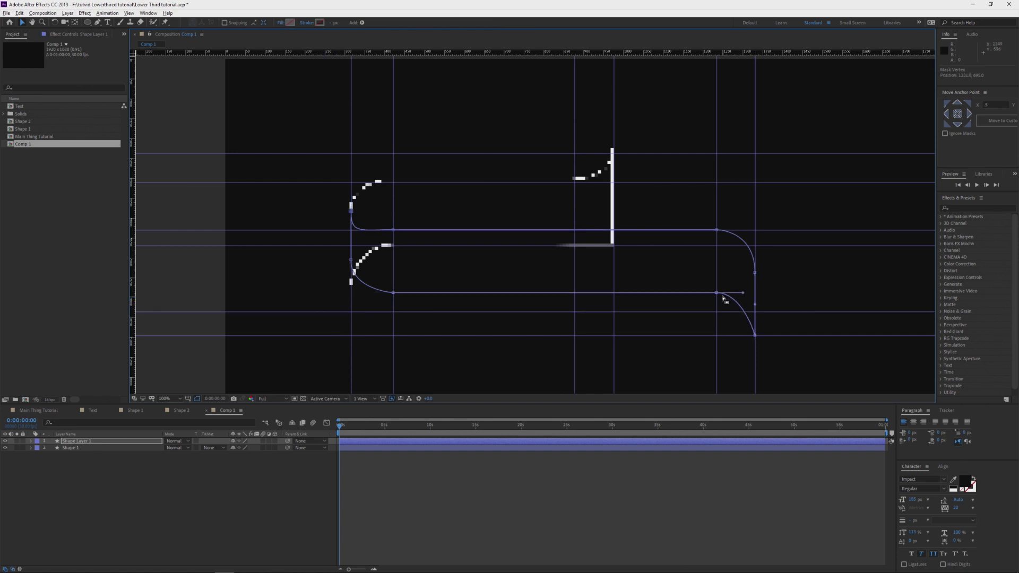
drag(717, 293, 717, 311)
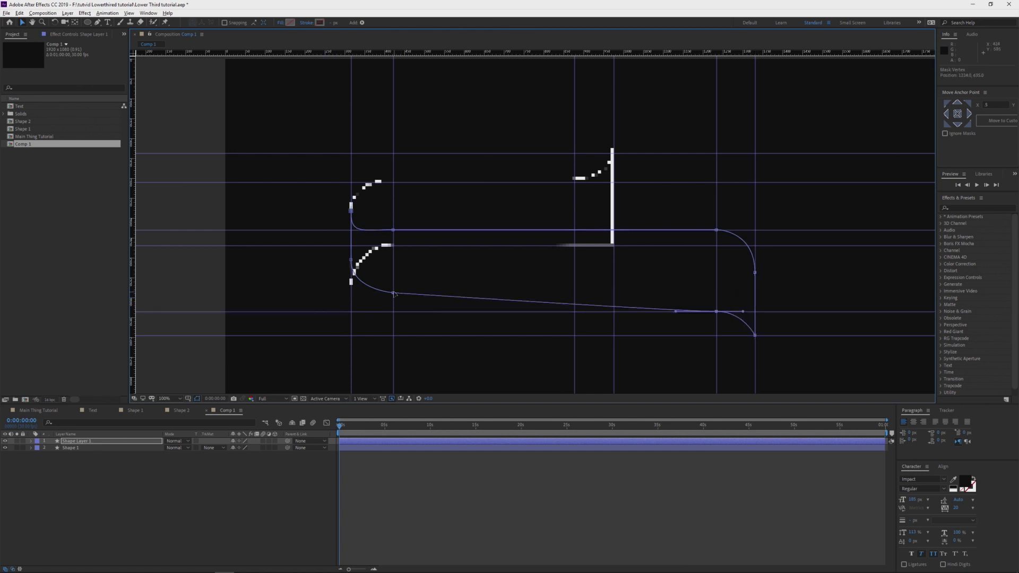
drag(392, 293, 392, 312)
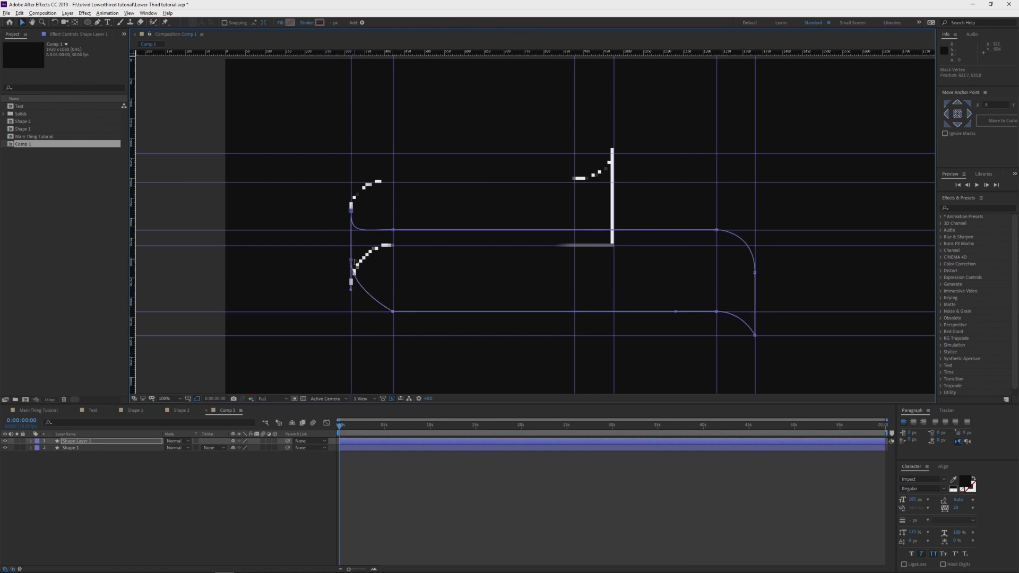
Pull the second shape's lower-left curve down toward Shape 1's bottom tip and rename its layer Shape 2
drag(352, 261, 351, 284)
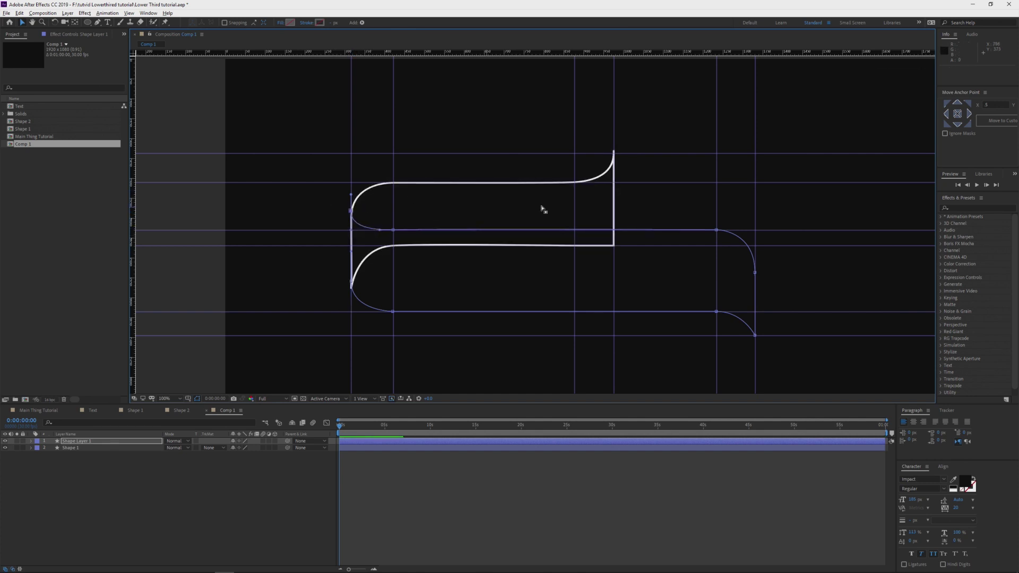
click(81, 443)
key(Return)
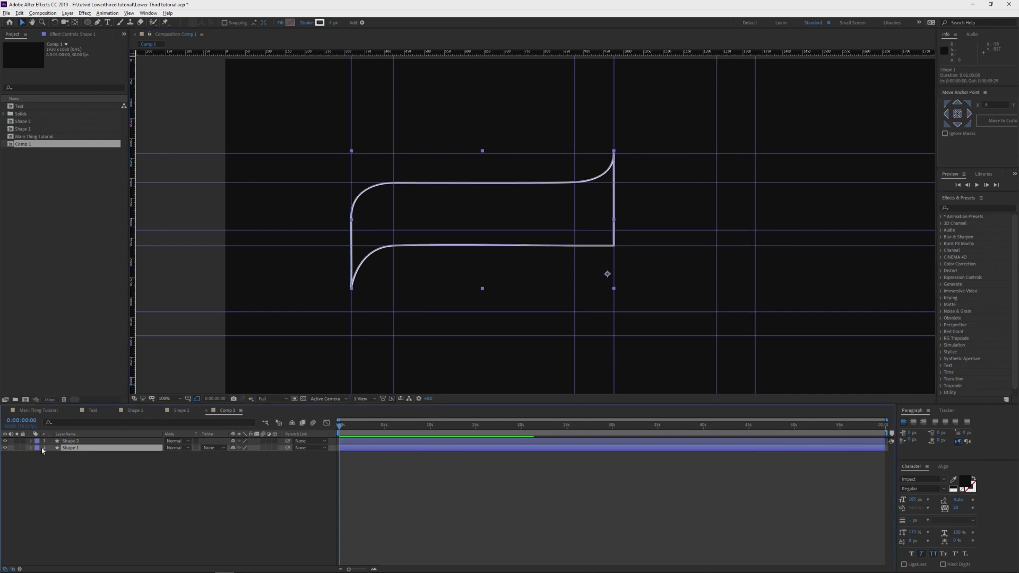
Open Shape 1's path for editing and adjust its left-side vertex to tighten the upper-left curve, undoing the last stray adjustment
click(31, 448)
click(38, 455)
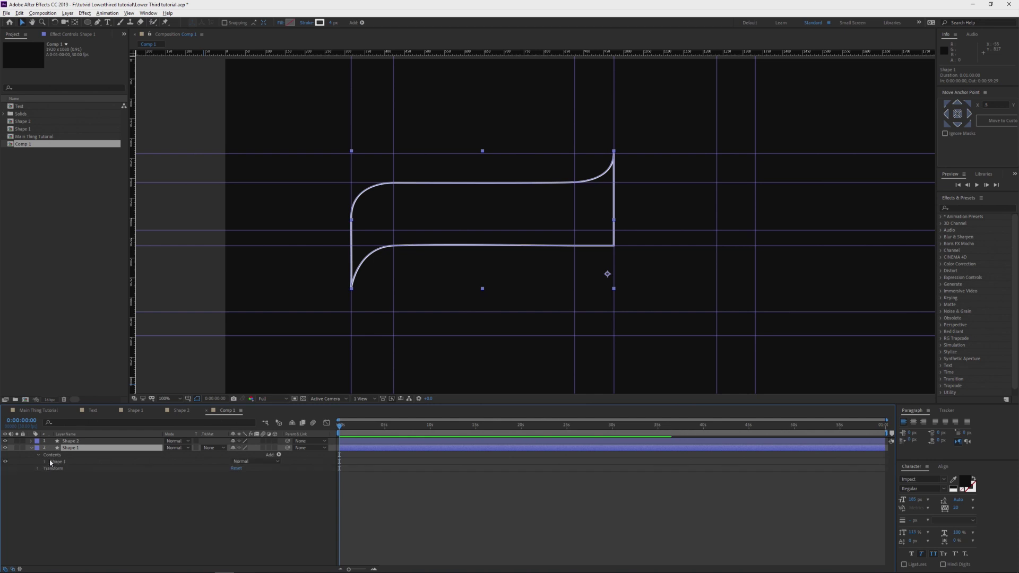
click(57, 463)
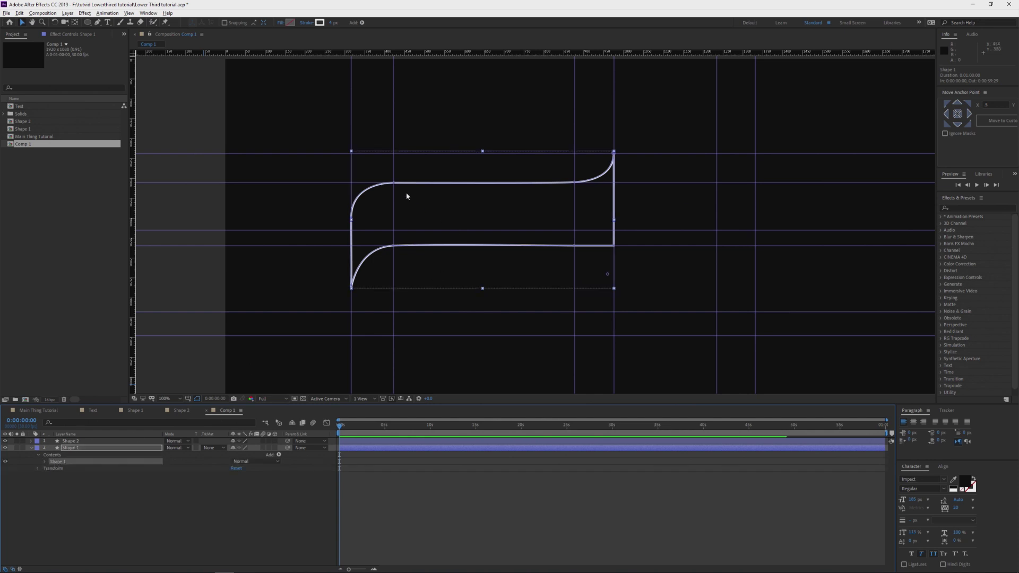
double_click(392, 186)
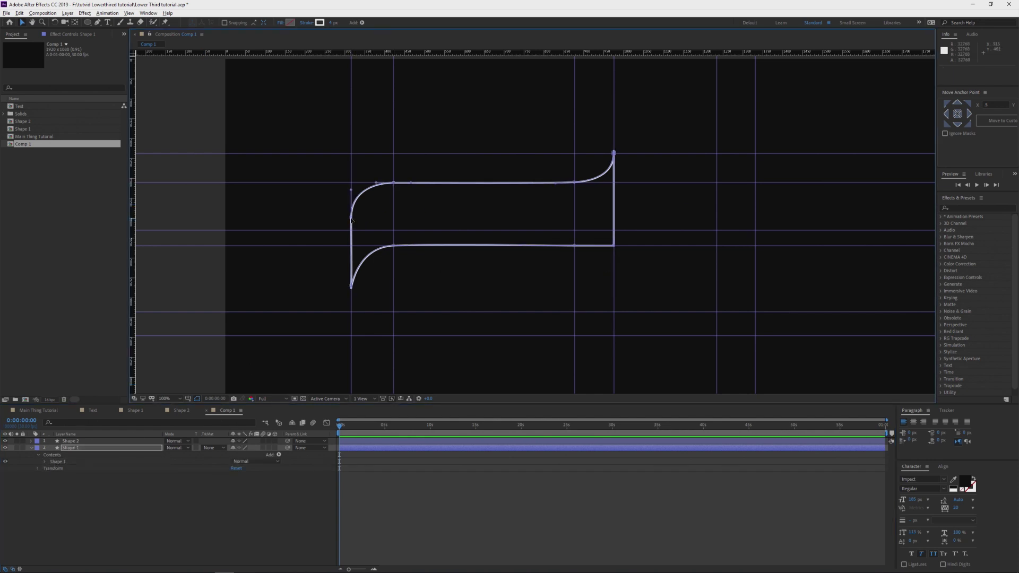
drag(352, 221, 384, 184)
scroll(396, 186, up, 2)
drag(380, 239, 353, 238)
key(ctrl+z)
Fit the composition in the viewer and give Shape 2 a 4 px stroke
scroll(532, 225, down, 1)
click(170, 399)
click(170, 408)
click(100, 442)
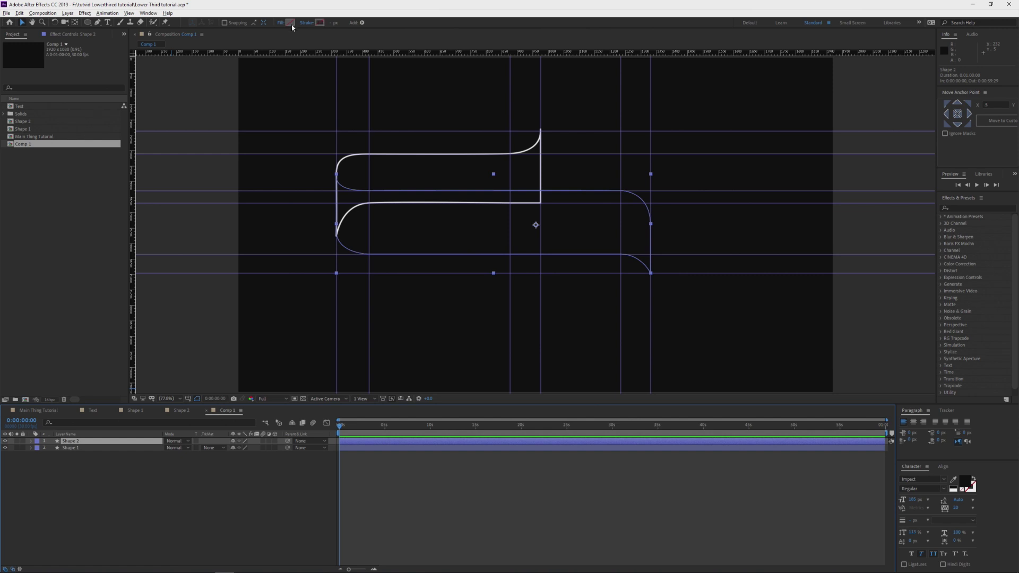
click(333, 24)
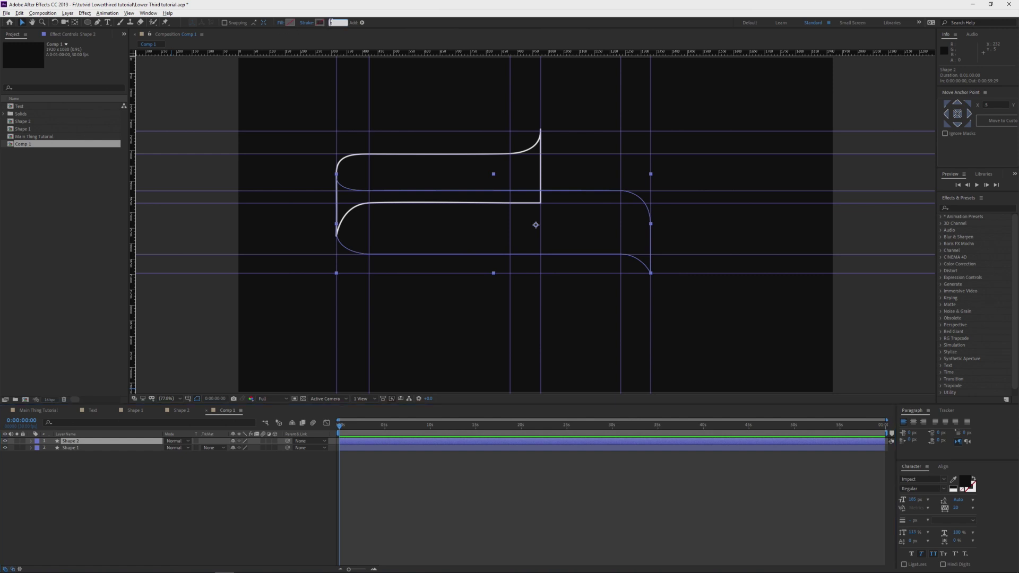
text(4)
key(Return)
click(254, 480)
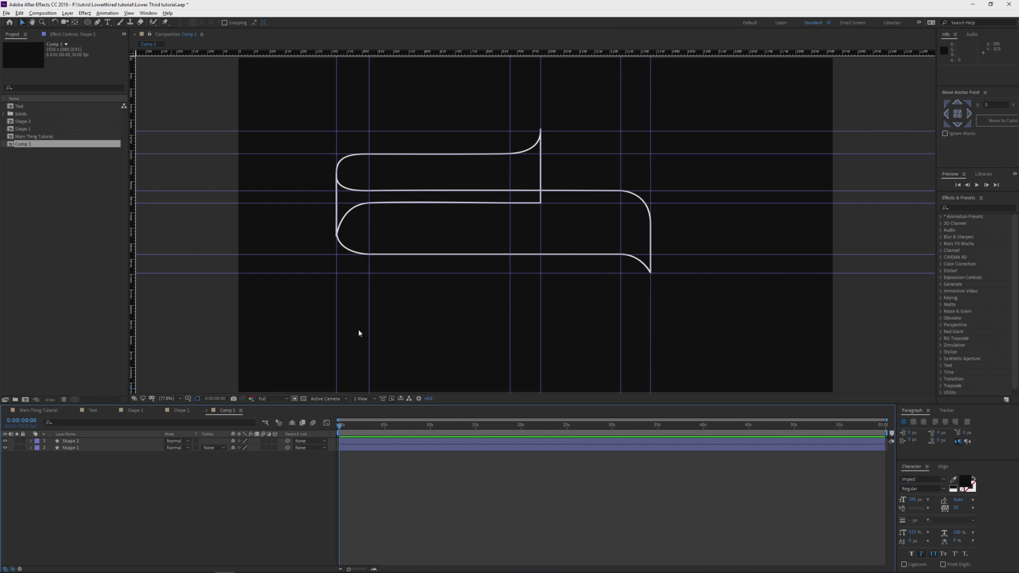
Hide the guides and examine how the outlines of Shape 1 and Shape 2 meet along the left side
key(ctrl+semicolon)
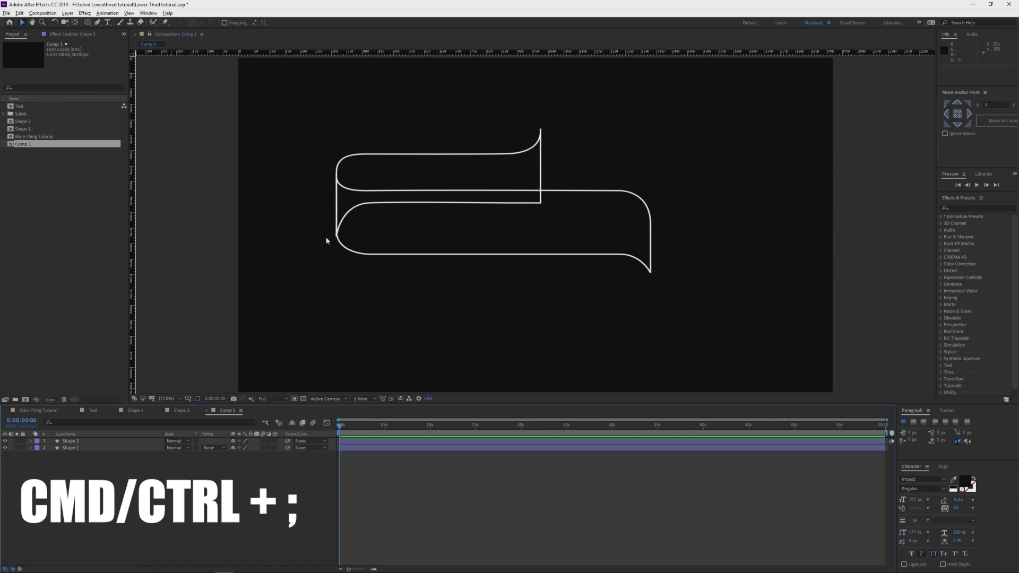
scroll(327, 240, up, 5)
click(385, 240)
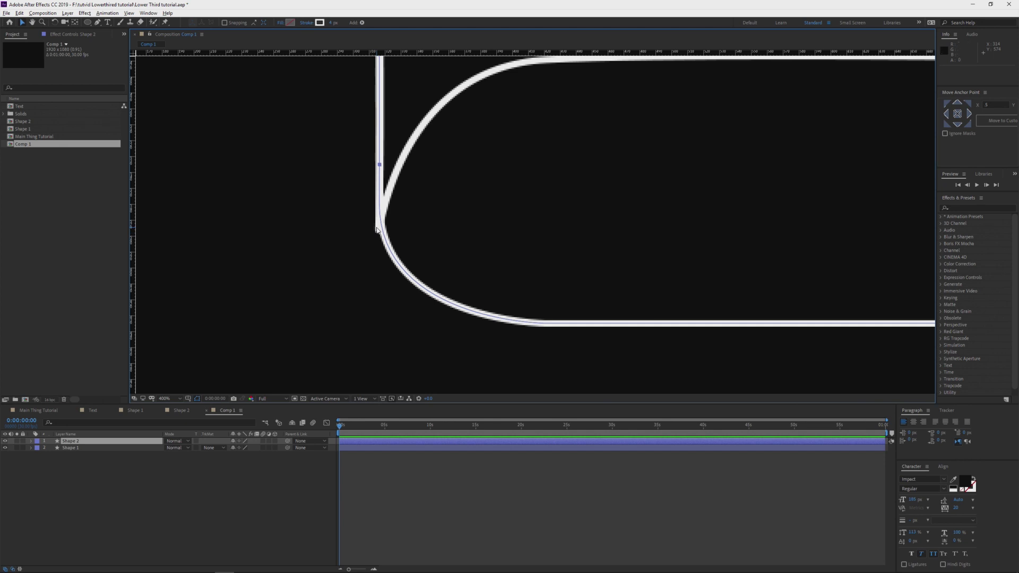
scroll(408, 200, down, 1)
key(space)
drag(483, 174, 373, 287)
click(92, 449)
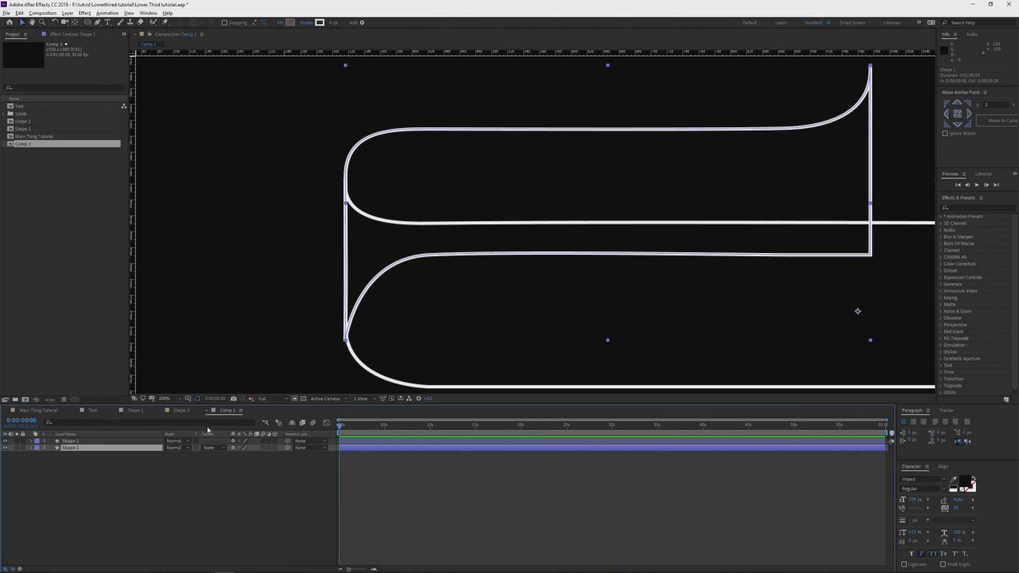
Show the guides and lower Shape 2's lower-left vertex to meet Shape 1's bottom tip
key(ctrl+;)
scroll(287, 364, up, 1)
click(89, 441)
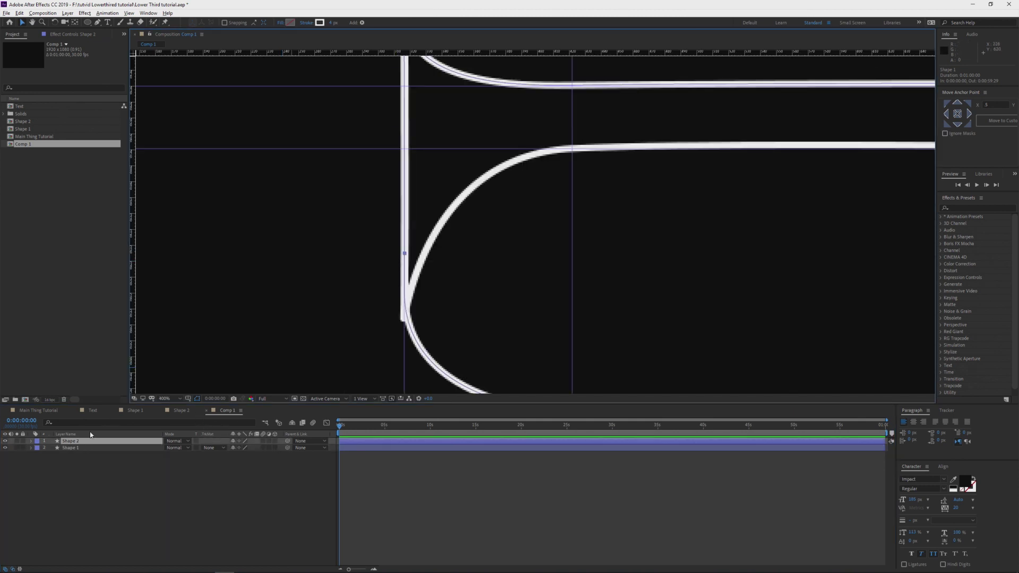
click(31, 441)
click(38, 450)
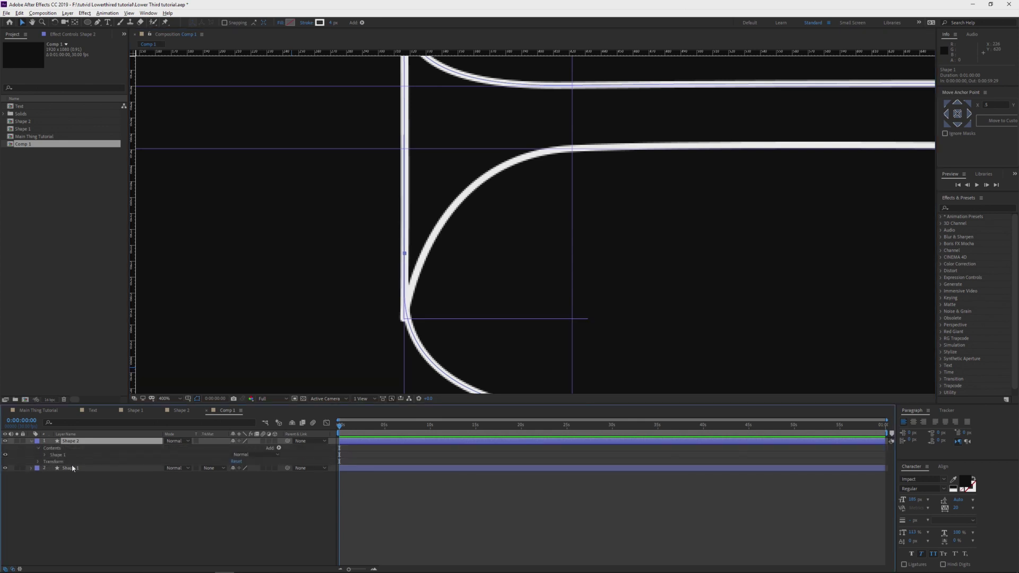
click(439, 321)
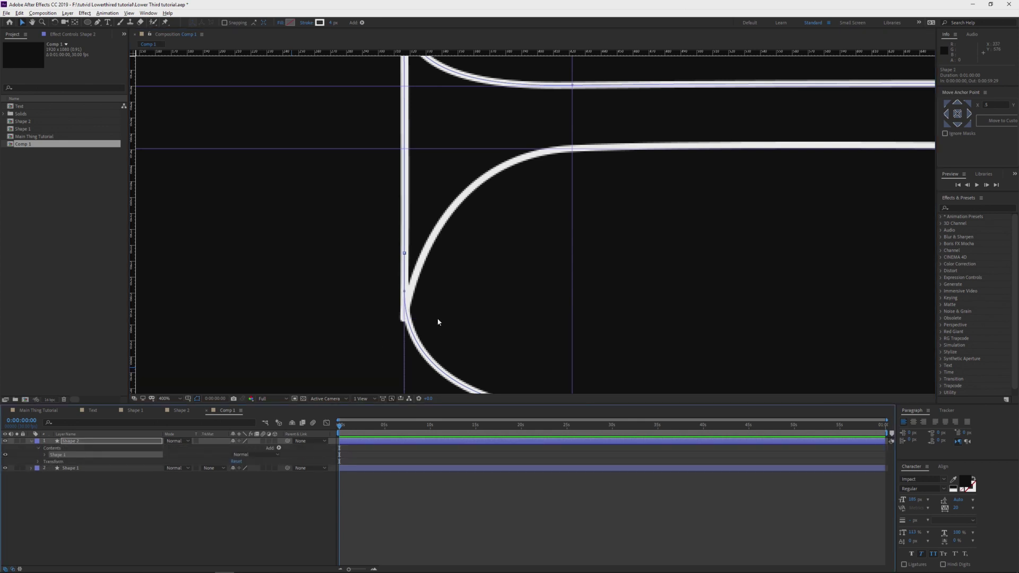
click(405, 293)
drag(404, 292, 405, 309)
Shift the bottom guides slightly lower and align Shape 2's bottom edge and right tip with them
drag(523, 346, 386, 215)
key(v)
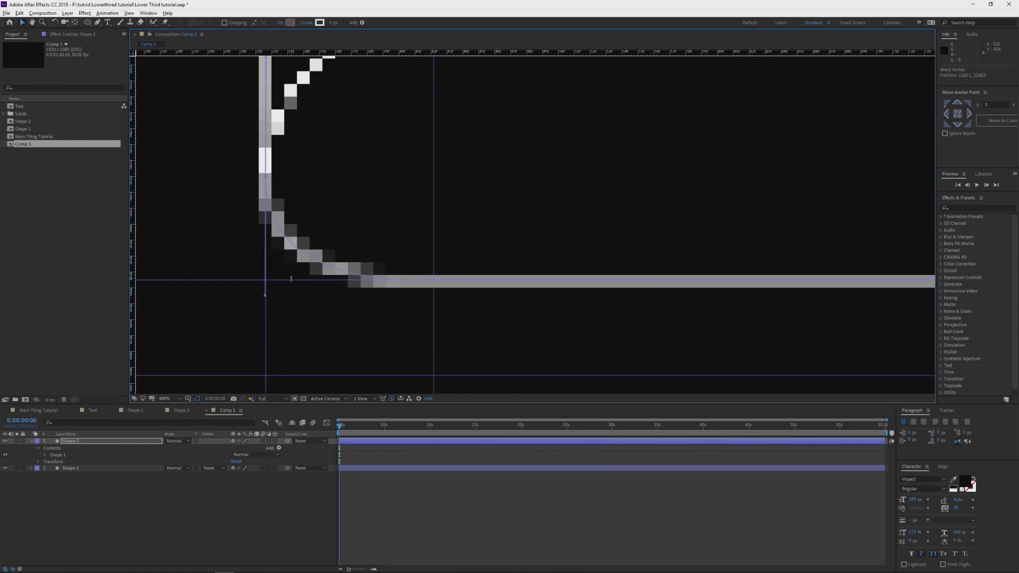
drag(291, 279, 292, 303)
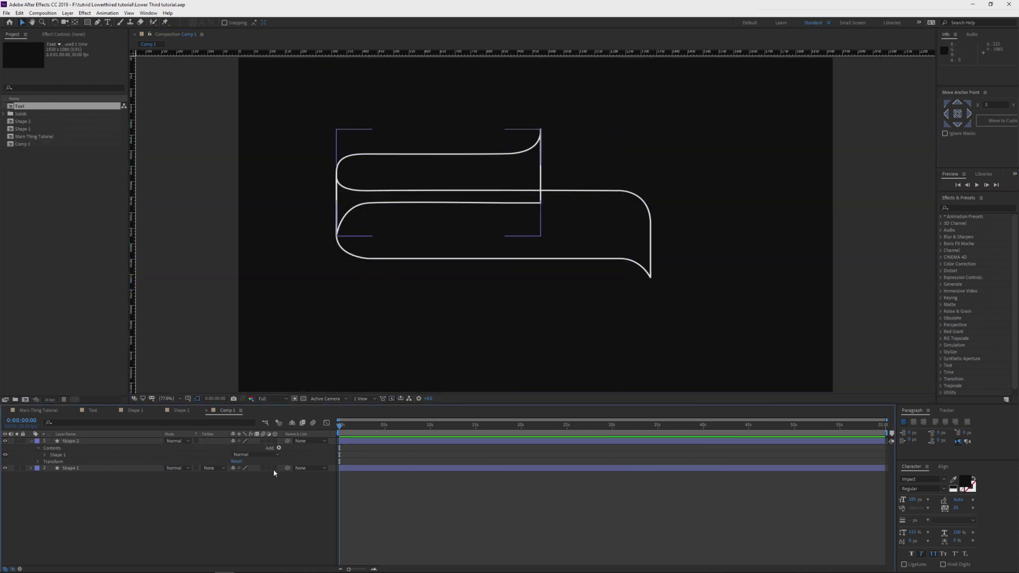
click(270, 508)
With the guides shown, move Shape 2's upper-edge vertices down onto the guide along Shape 1's lower edge
key(ctrl+semicolon)
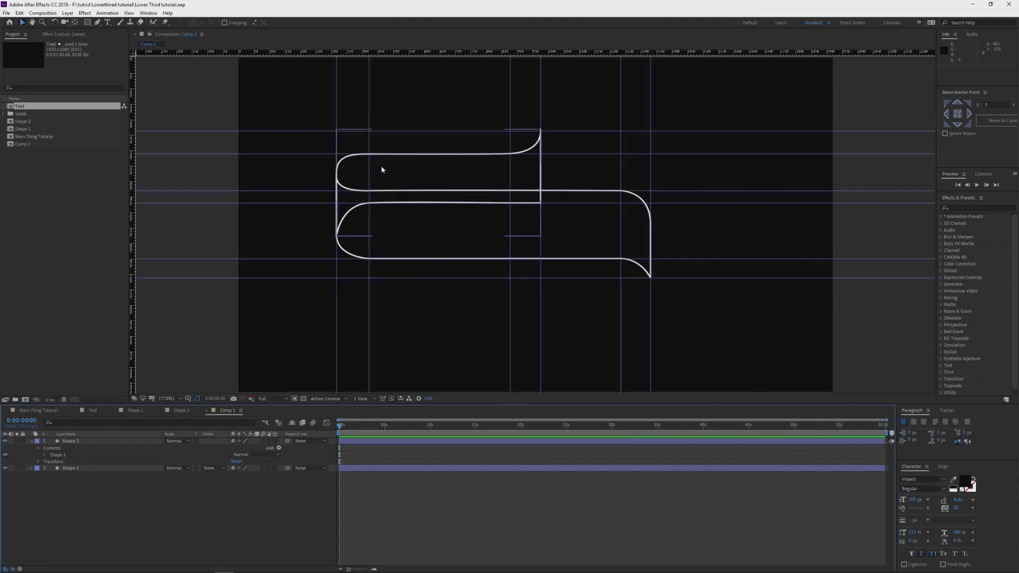
scroll(374, 213, up, 3)
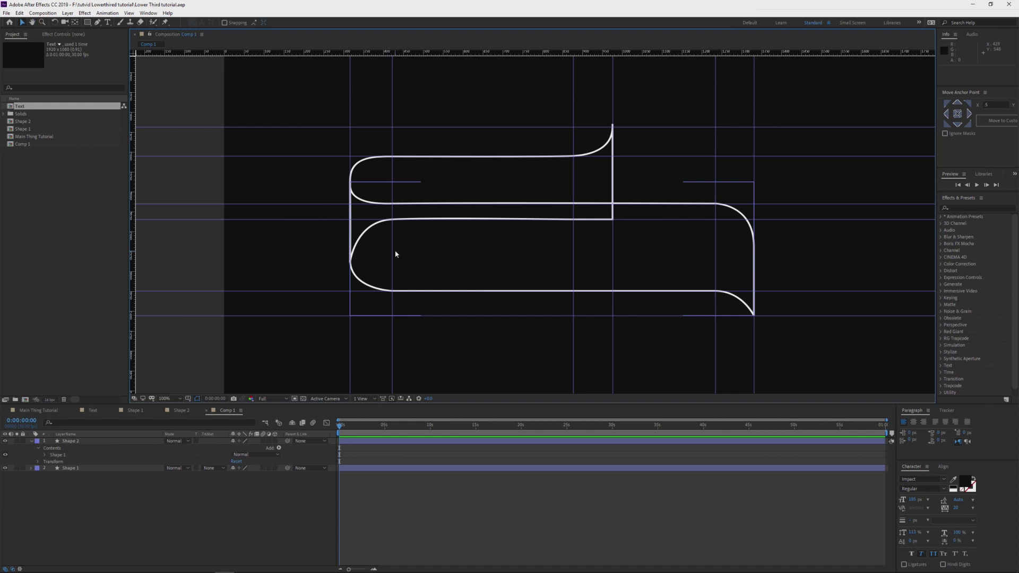
click(237, 202)
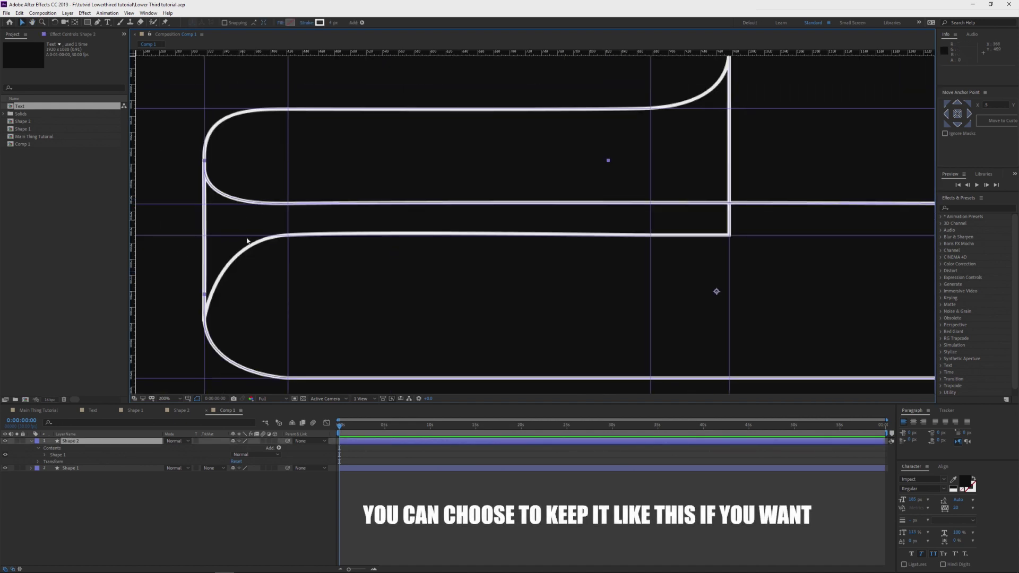
click(59, 455)
drag(288, 204, 288, 235)
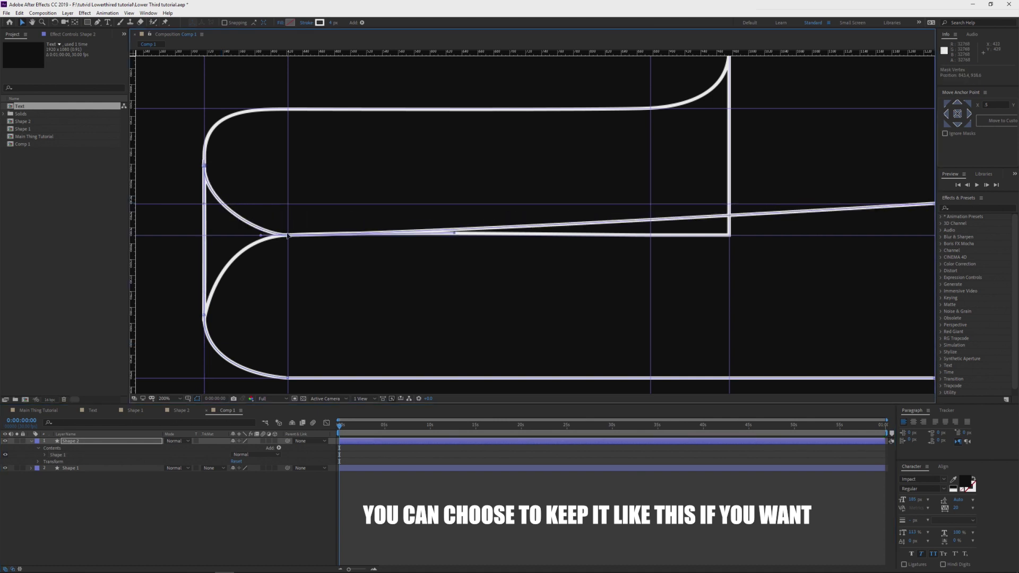
drag(924, 211, 601, 232)
drag(452, 313, 844, 257)
Lower Shape 2's upper-left vertex slightly along the left side to round the curve into its upper edge
drag(363, 260, 383, 315)
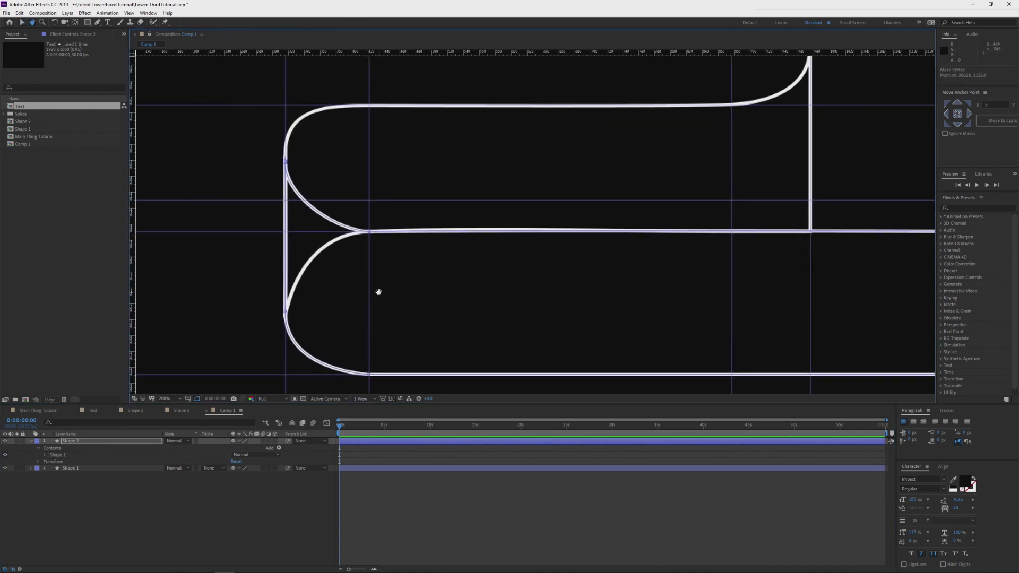
drag(285, 164, 285, 178)
click(298, 125)
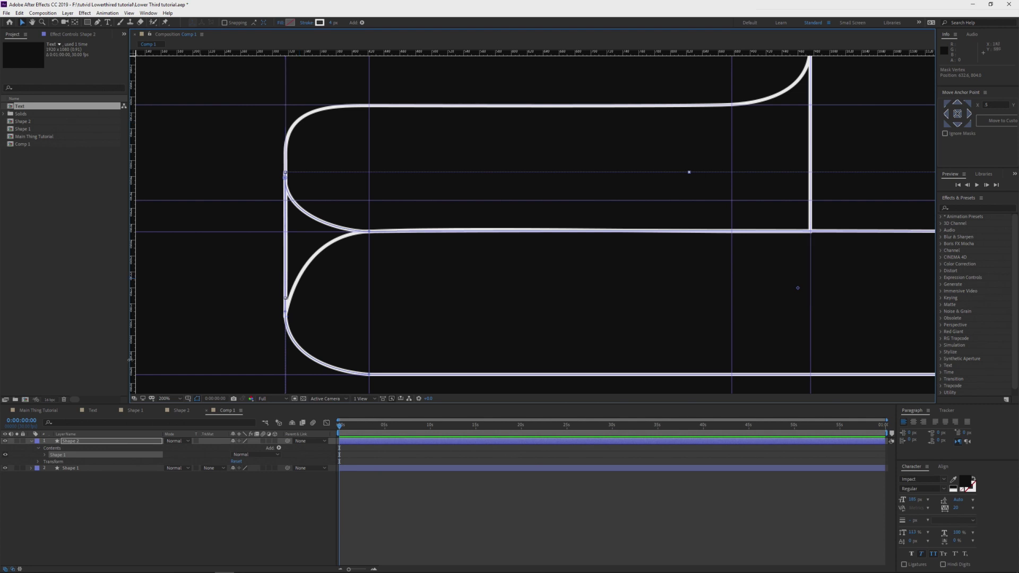
Adjust the curve handle at Shape 1's upper-left corner slightly to smooth its bend into the upper edge
click(29, 468)
click(56, 482)
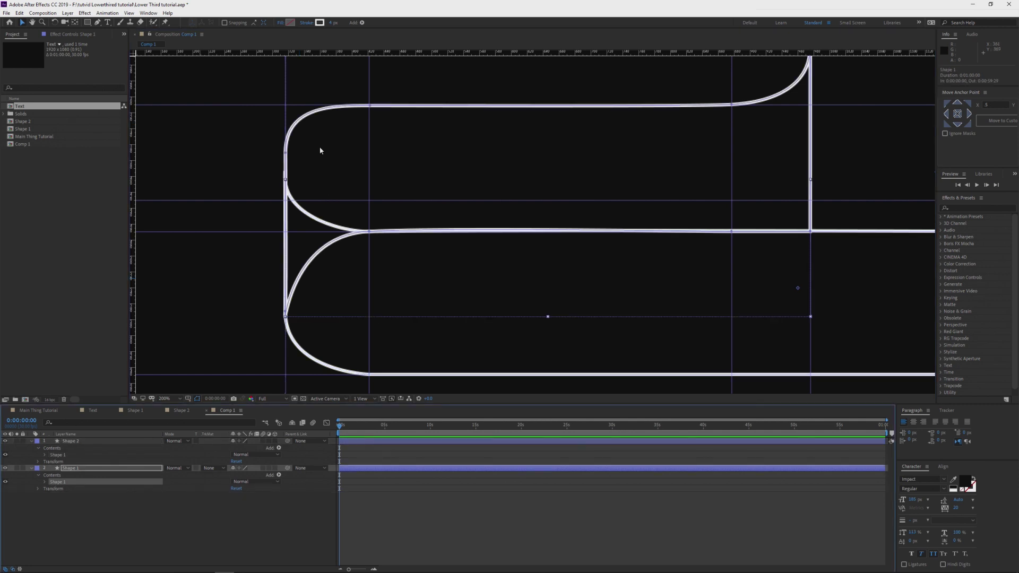
click(285, 161)
click(332, 106)
drag(332, 106, 329, 106)
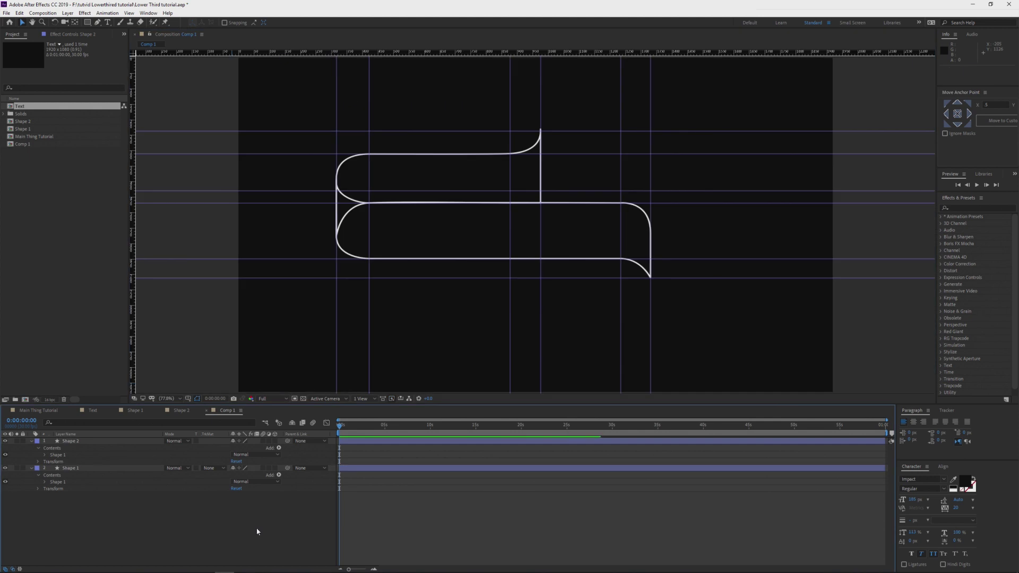
Hide the guides and extend the handle on Shape 2's lower-left curve slightly downward to smooth the corner
key(ctrl+semicolon)
scroll(323, 239, up, 1)
click(341, 270)
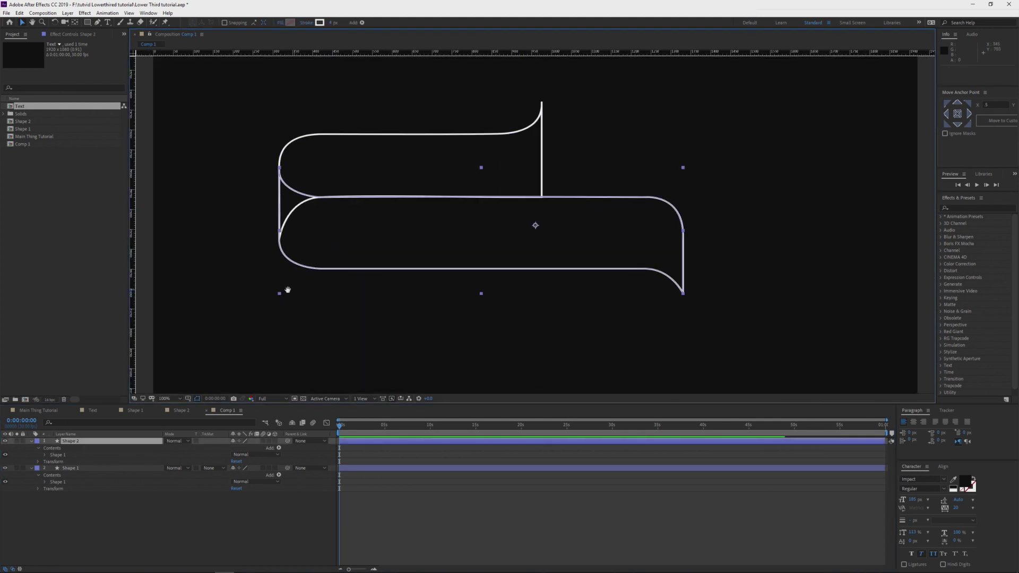
scroll(287, 290, up, 1)
drag(281, 289, 616, 275)
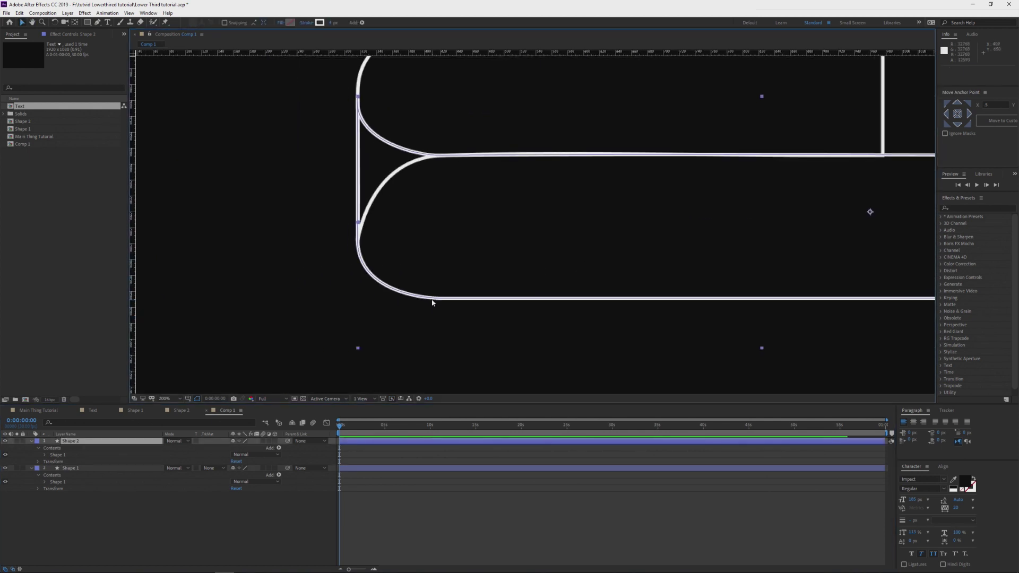
click(58, 455)
click(442, 300)
drag(358, 298, 358, 302)
click(151, 521)
key(shift+slash)
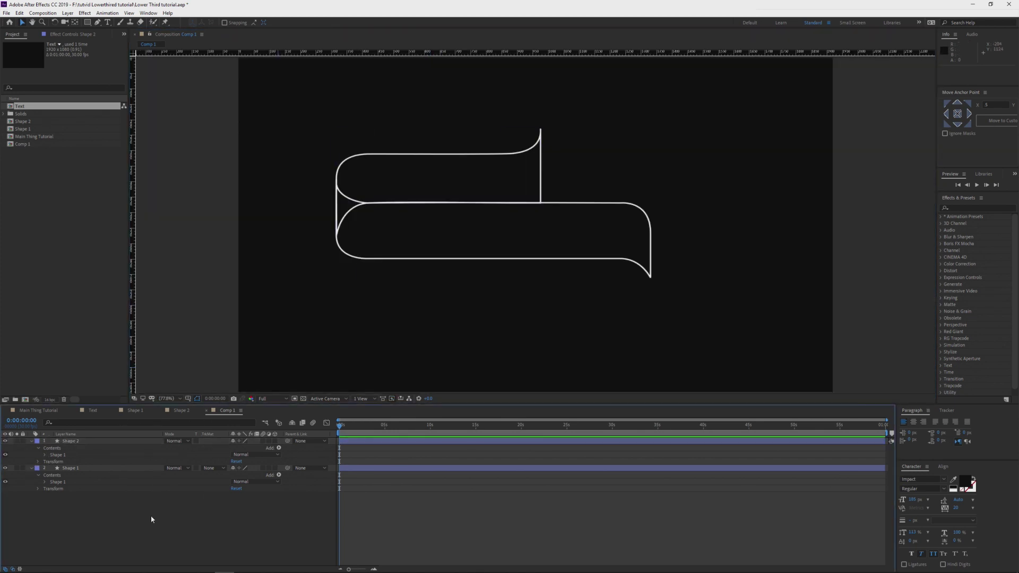
Solo Shape 2 and Shape 1 in turn and compare them with the finished ribbon in Main Thing Tutorial
click(18, 442)
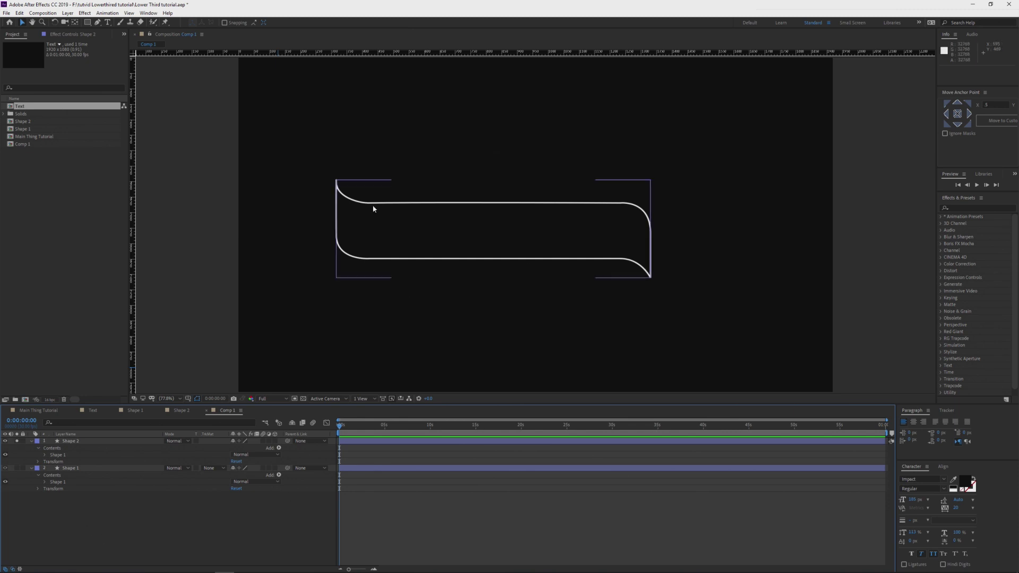
click(17, 442)
click(18, 469)
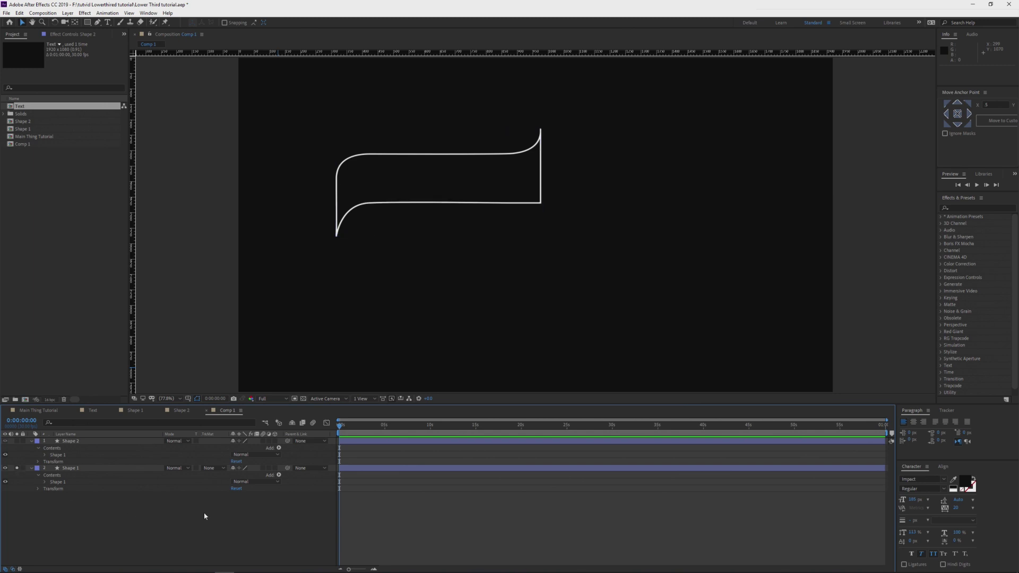
click(33, 411)
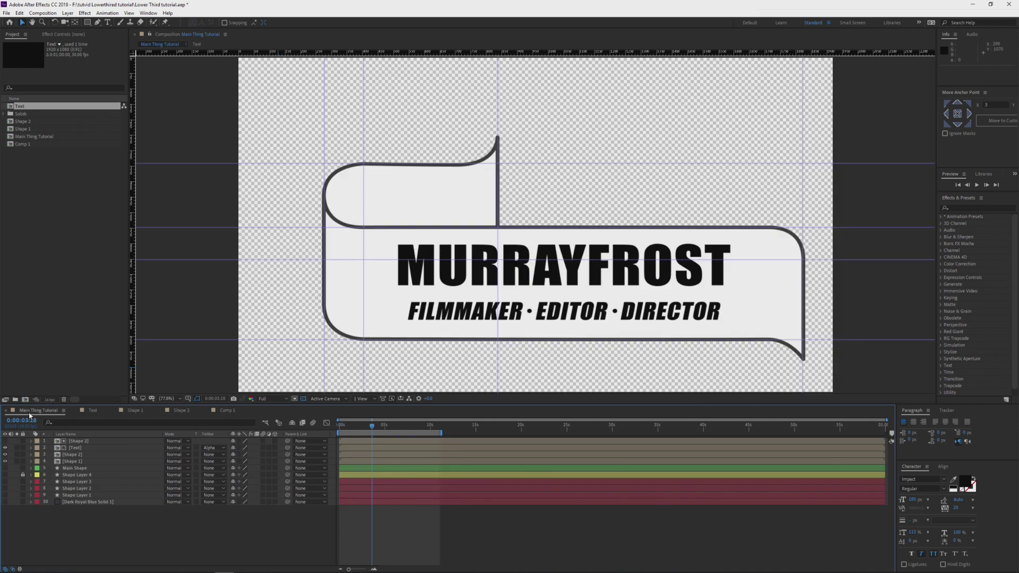
key(Home)
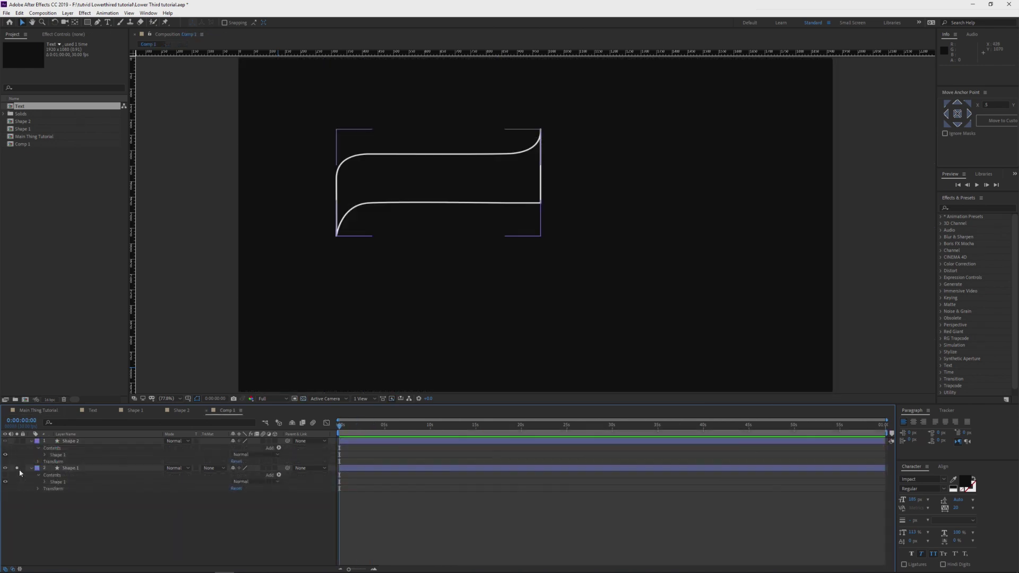
click(16, 469)
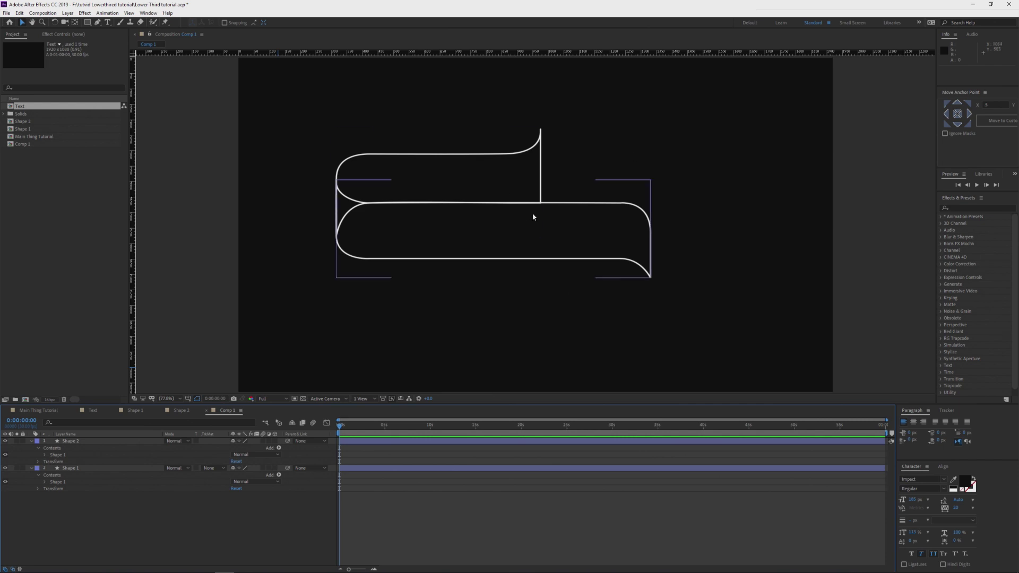
Set Shape 2's stroke color to dark grey
click(74, 441)
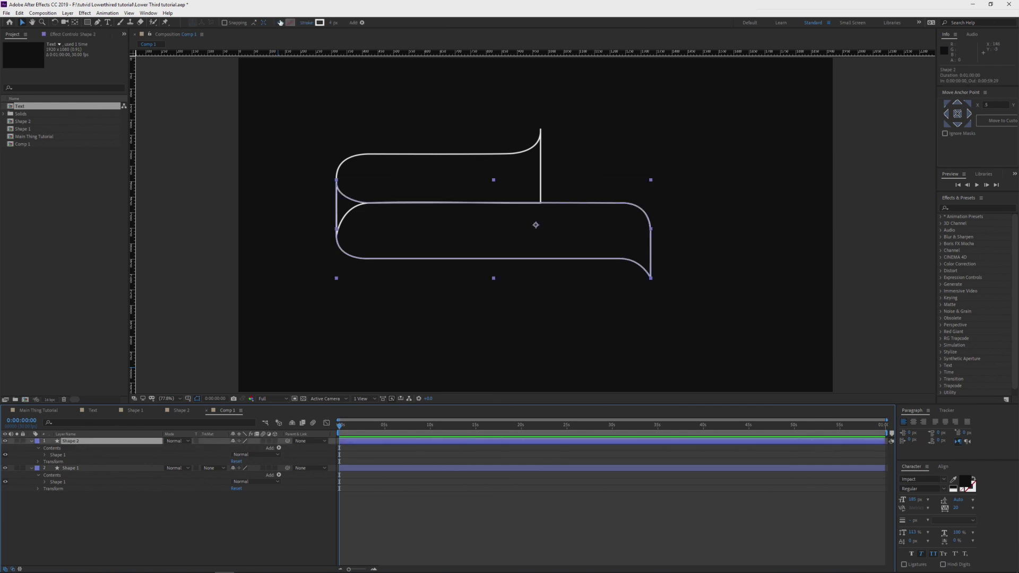
click(319, 22)
click(12, 102)
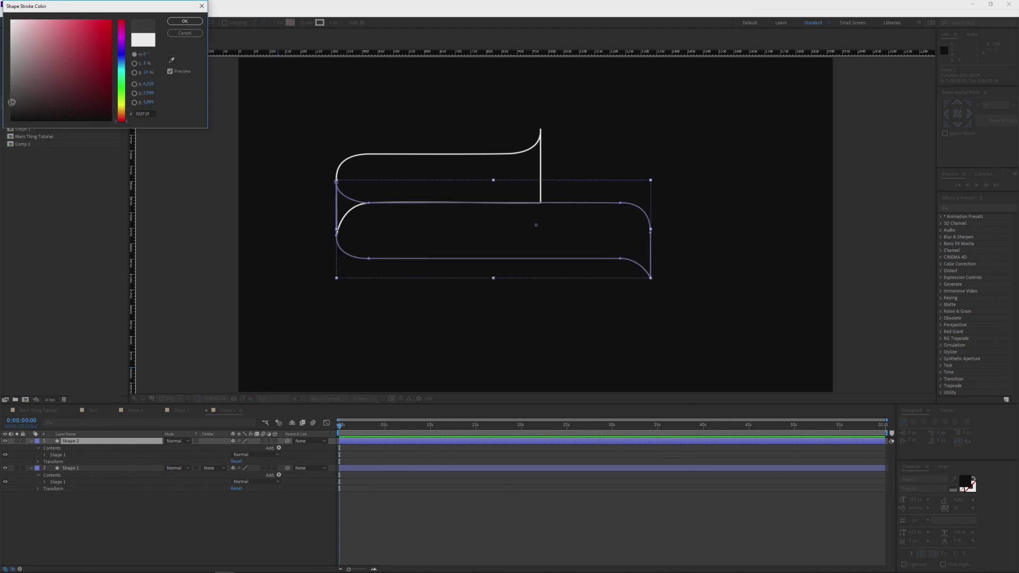
drag(11, 102, 7, 106)
click(185, 21)
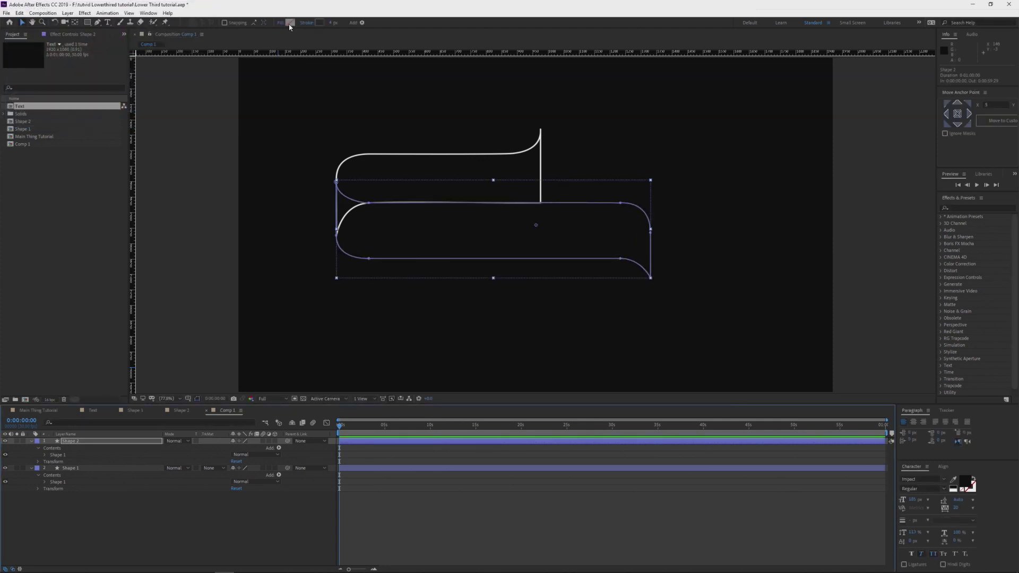
Fill Shape 2 with white (FFFFFF) and increase its stroke width to make the outline bolder
click(290, 23)
drag(19, 62, 11, 20)
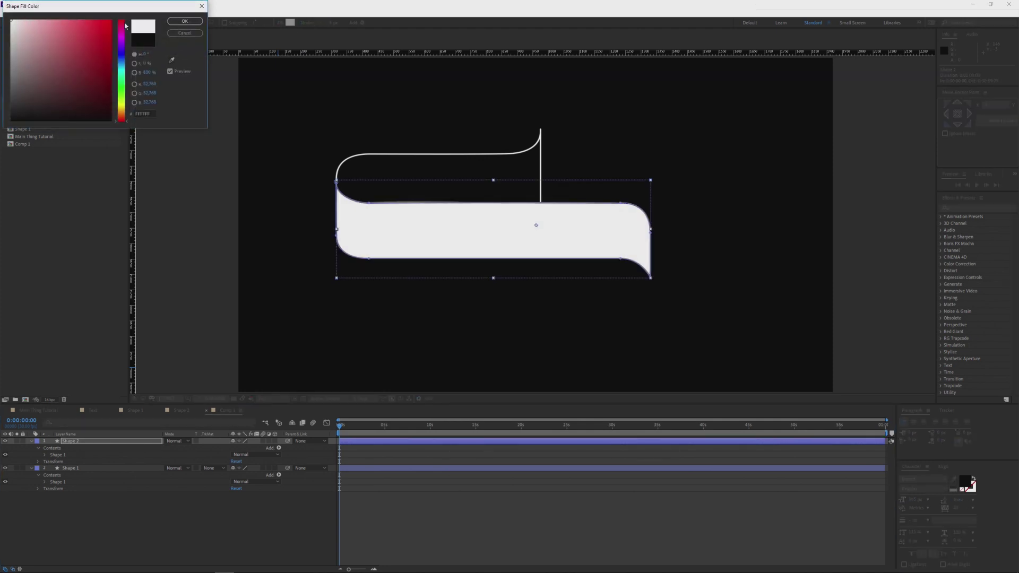
click(185, 21)
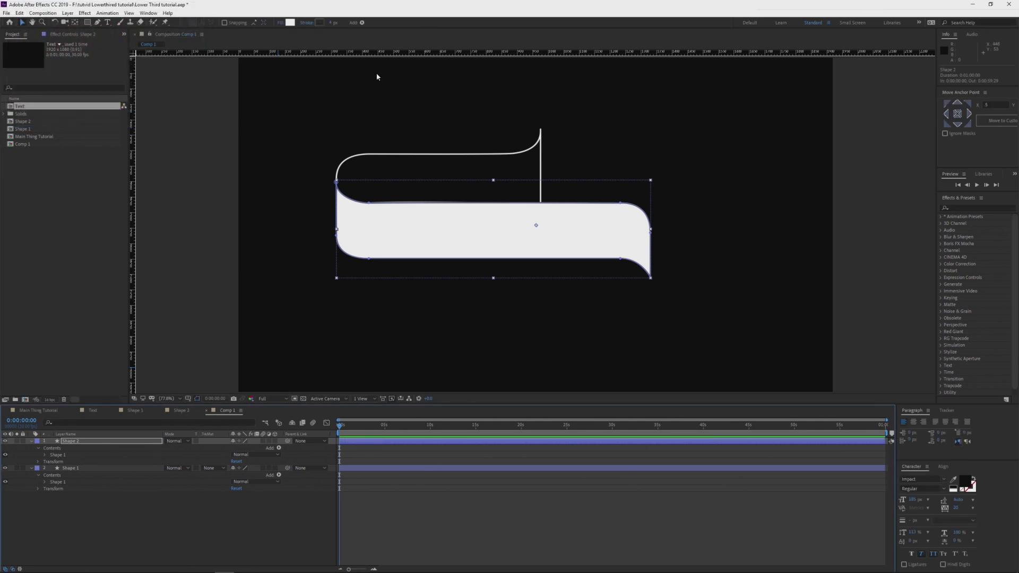
drag(331, 23, 334, 23)
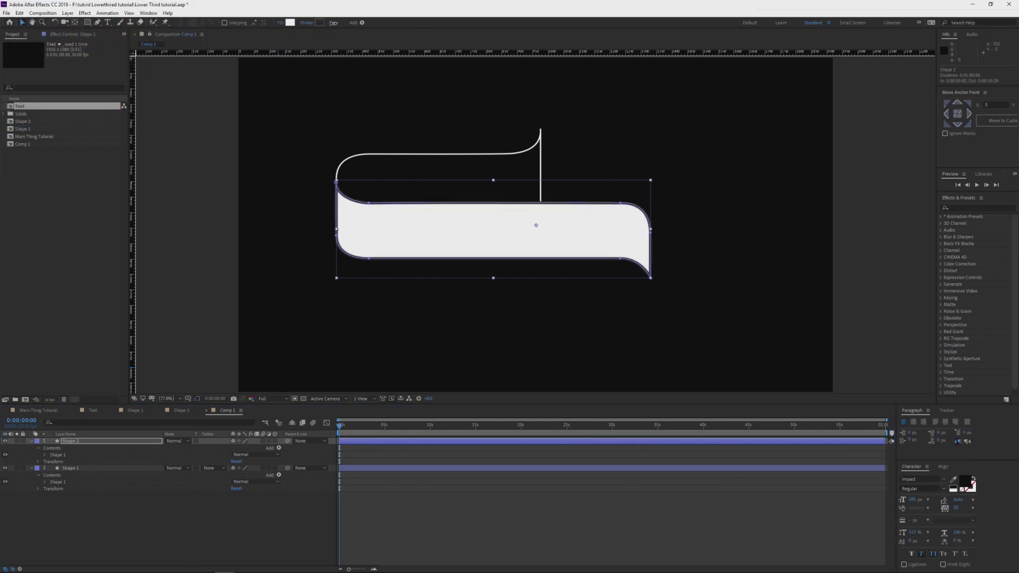
click(283, 526)
Give Shape 1 the same white fill and thicker dark grey stroke as Shape 2
click(88, 441)
click(86, 469)
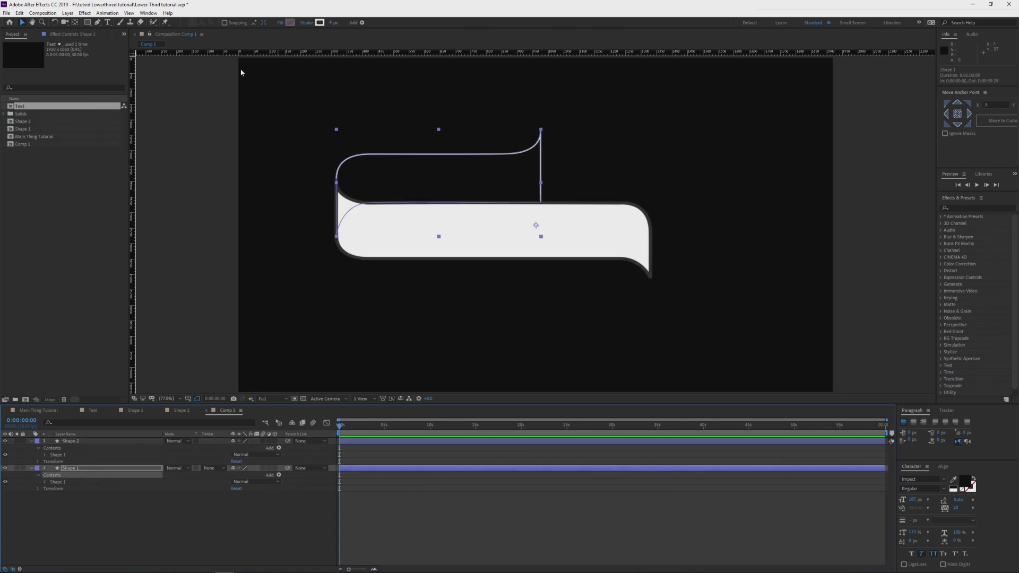
click(217, 516)
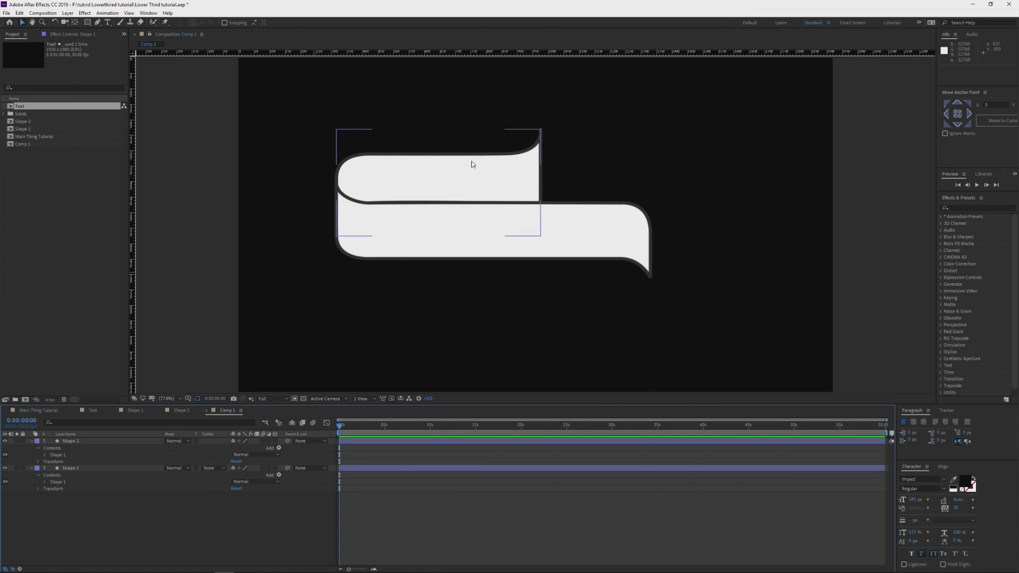
click(89, 445)
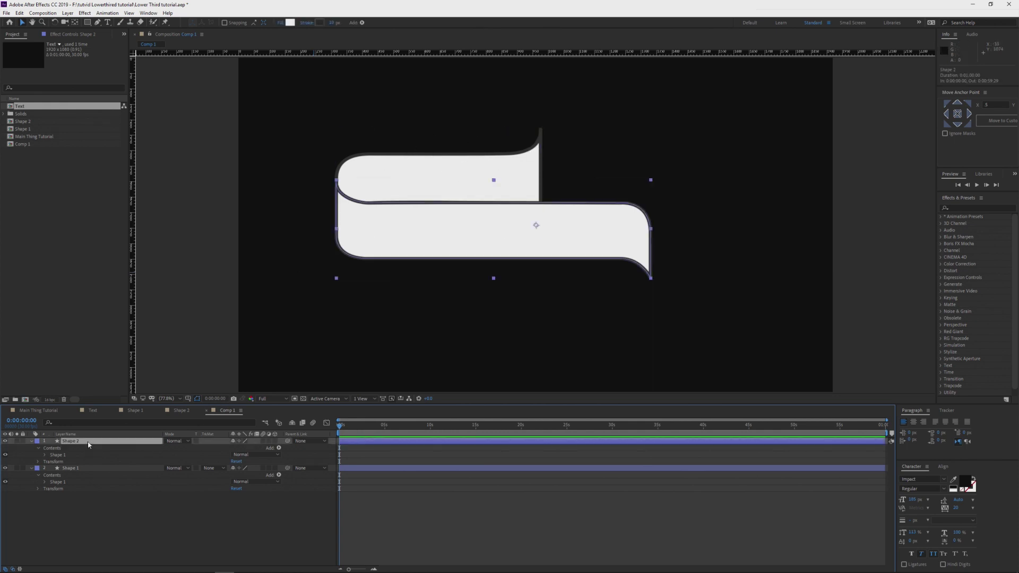
Show the guides and shift the two vertical guides at Shape 1's right end left to shorten the upper ribbon
click(87, 469)
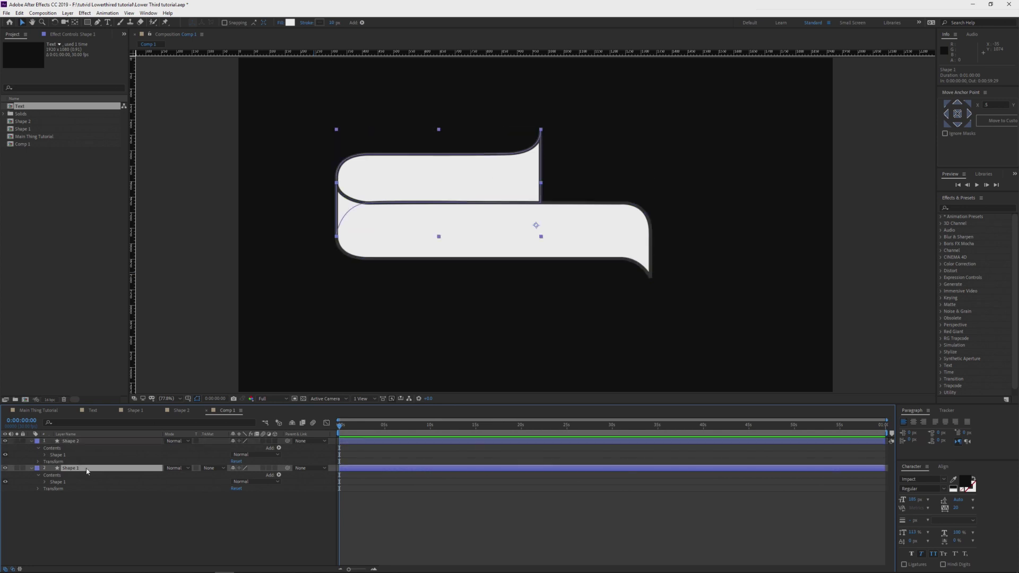
key(ctrl+semicolon)
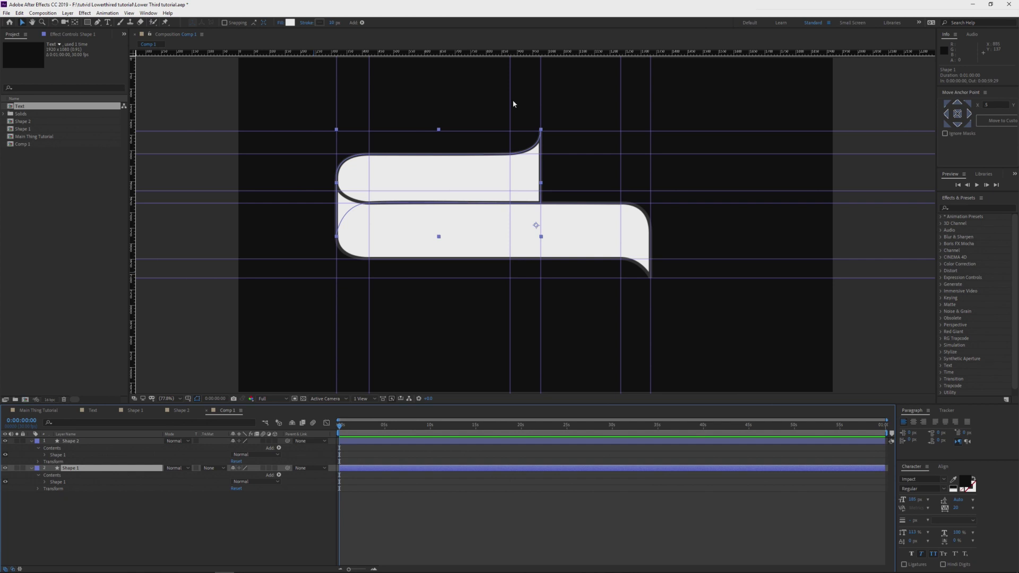
drag(509, 99, 440, 101)
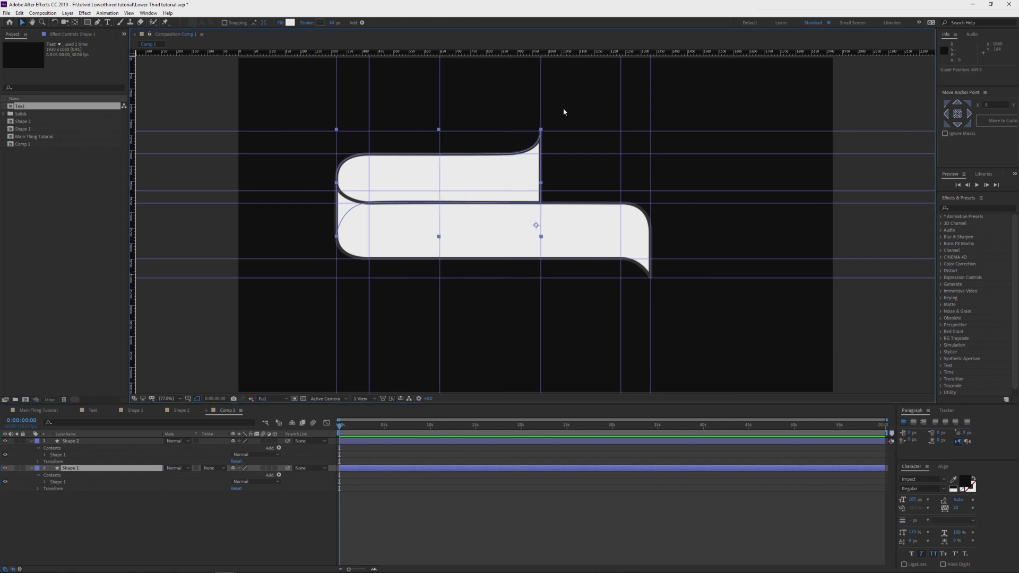
drag(540, 103, 475, 101)
Move Shape 1's right-end vertices left onto the shifted guides, hide the guides and save the project
click(58, 482)
drag(510, 154, 440, 154)
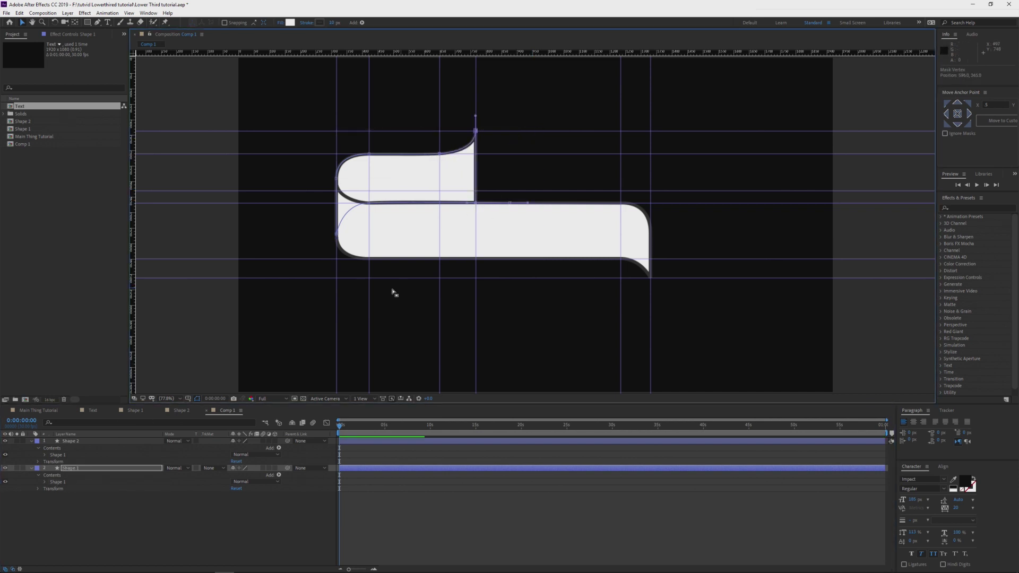
click(208, 514)
key(ctrl+semicolon)
key(ctrl+s)
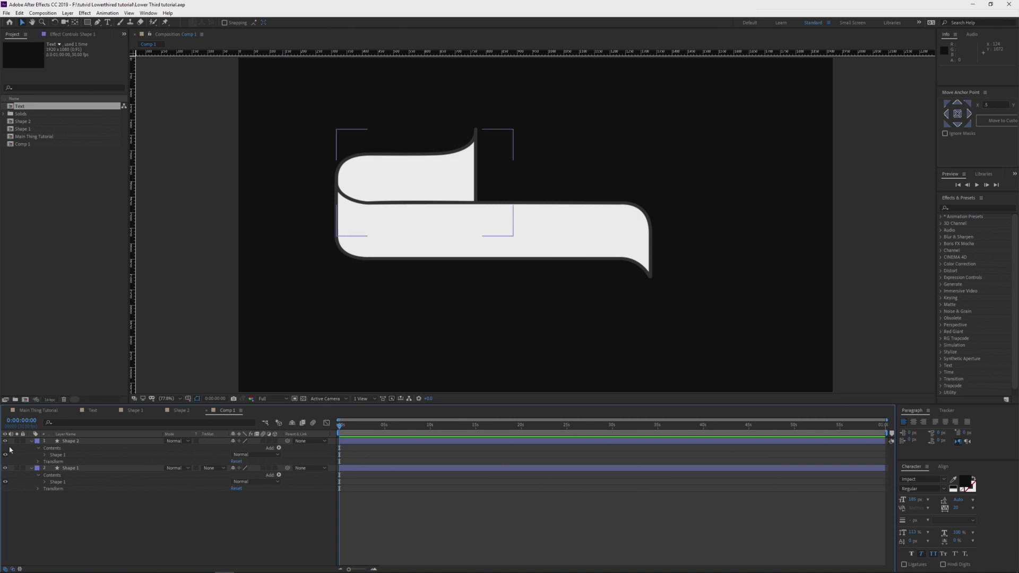
Hide Shape 2, bring the overshooting vertex on Shape 1's lower edge back within the shortened ribbon, and collapse both layers
click(33, 447)
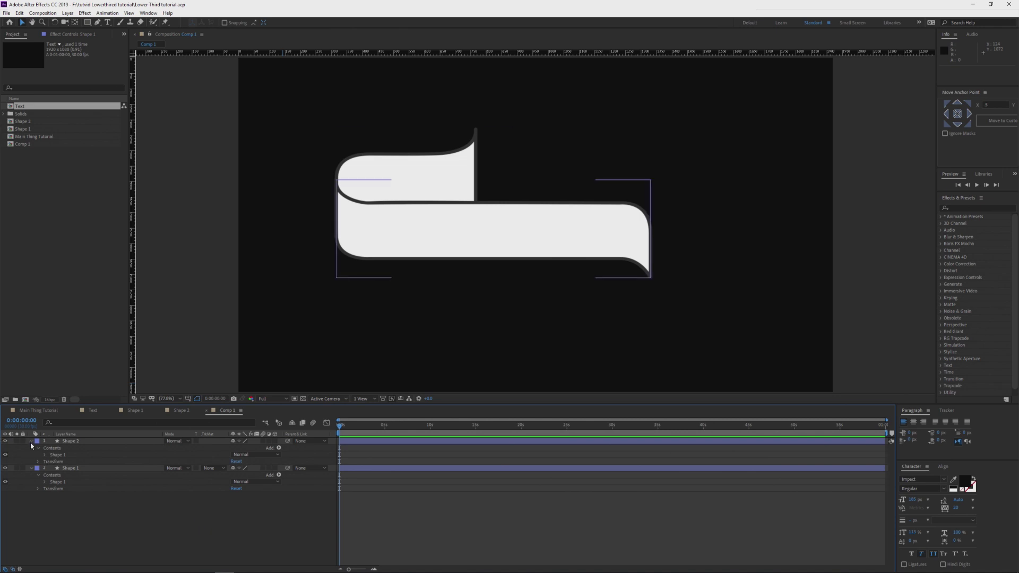
click(32, 441)
click(31, 449)
click(97, 500)
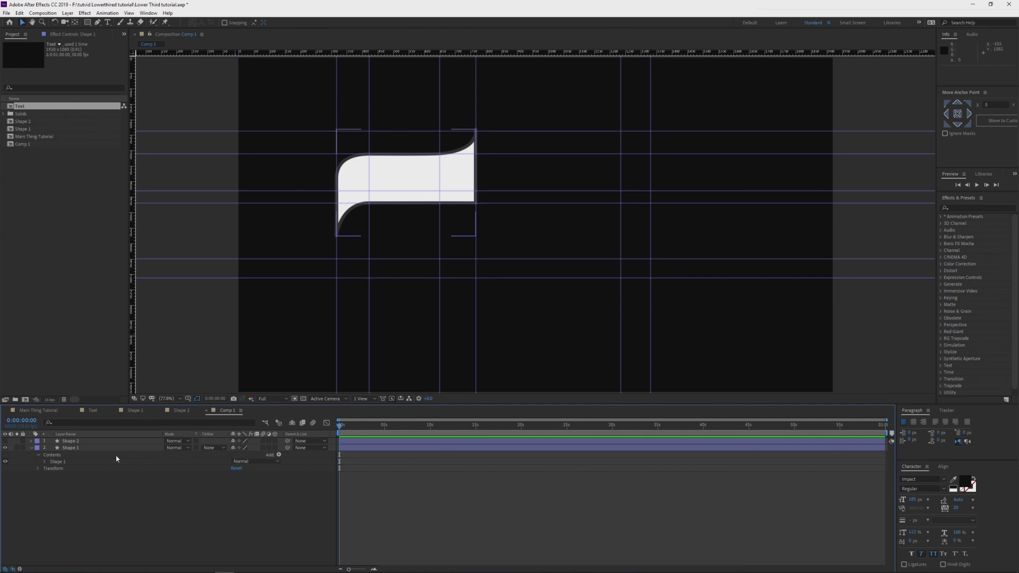
key(ctrl+semicolon)
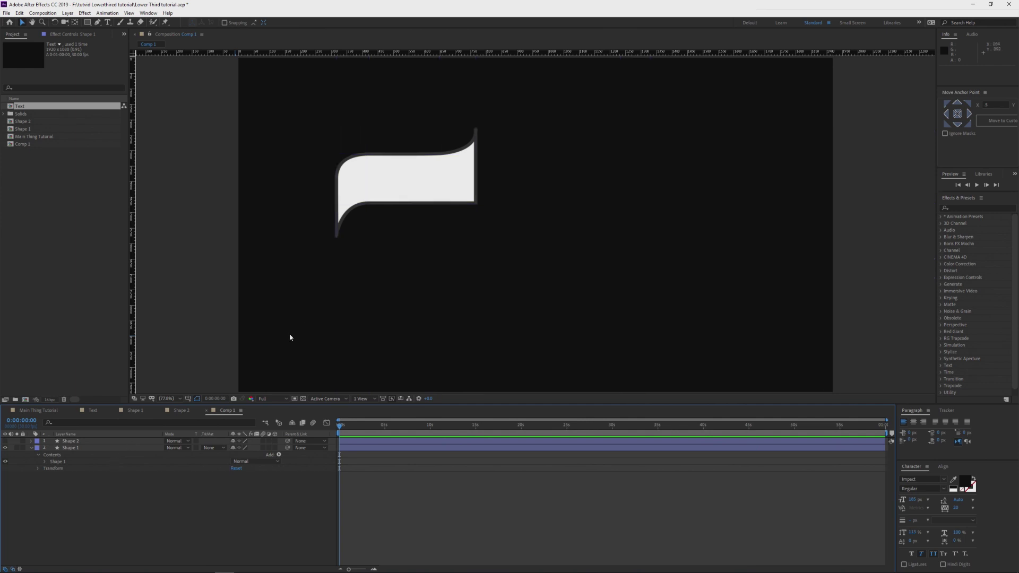
click(30, 448)
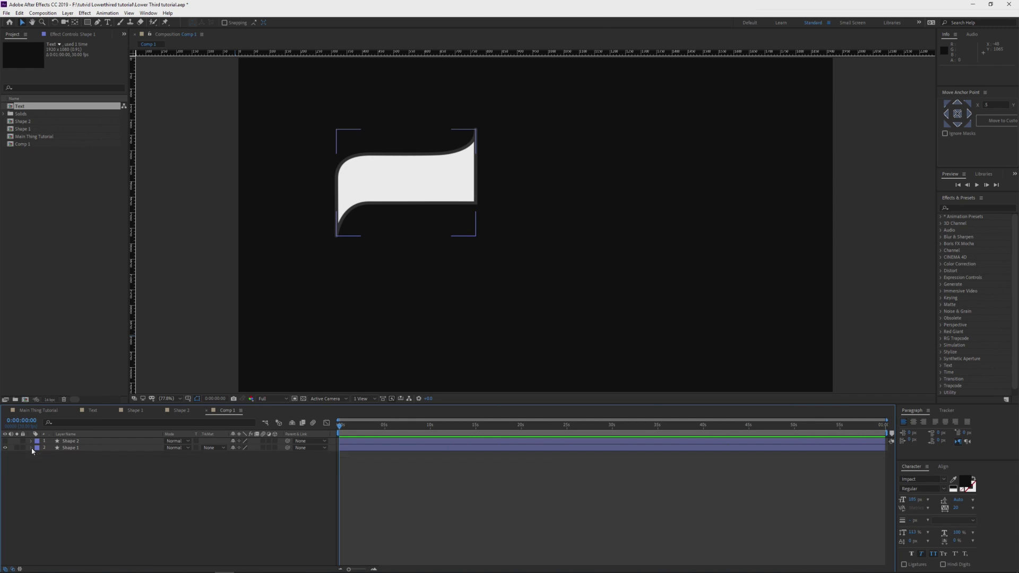
Make Shape 2 visible again and pre-compose it into a composition named Shape 2
click(6, 441)
click(71, 441)
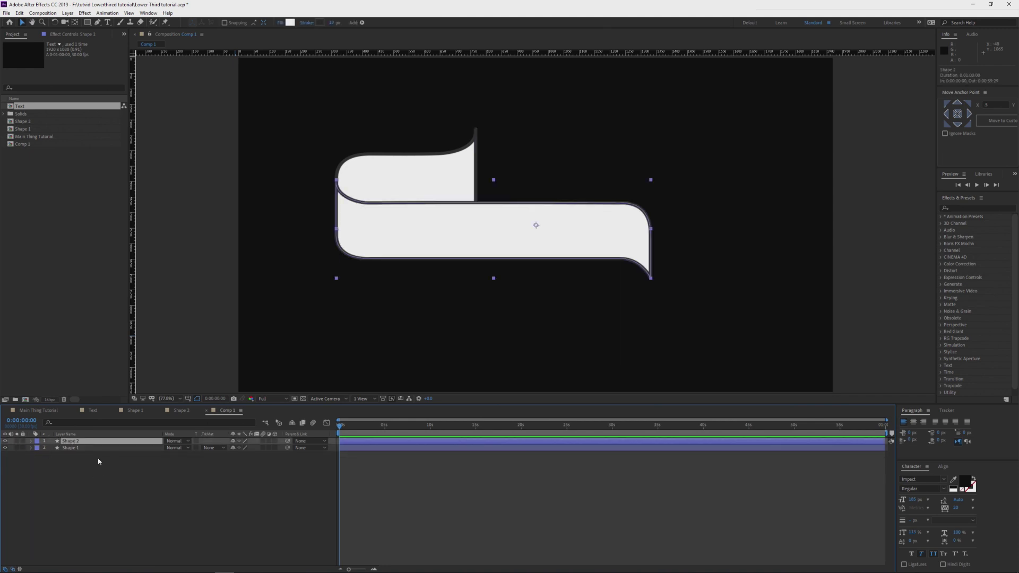
key(ctrl+shift+c)
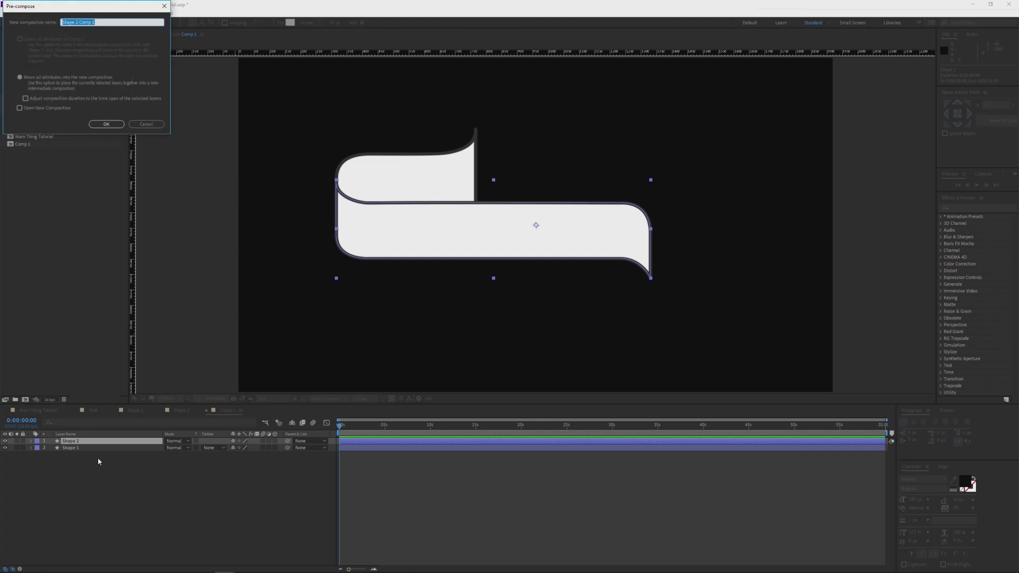
text(Shape 2)
key(Return)
Pre-compose the Shape 1 layer into a composition named Shape 1
click(93, 449)
key(ctrl+shift+c)
text(Shape 1)
key(Return)
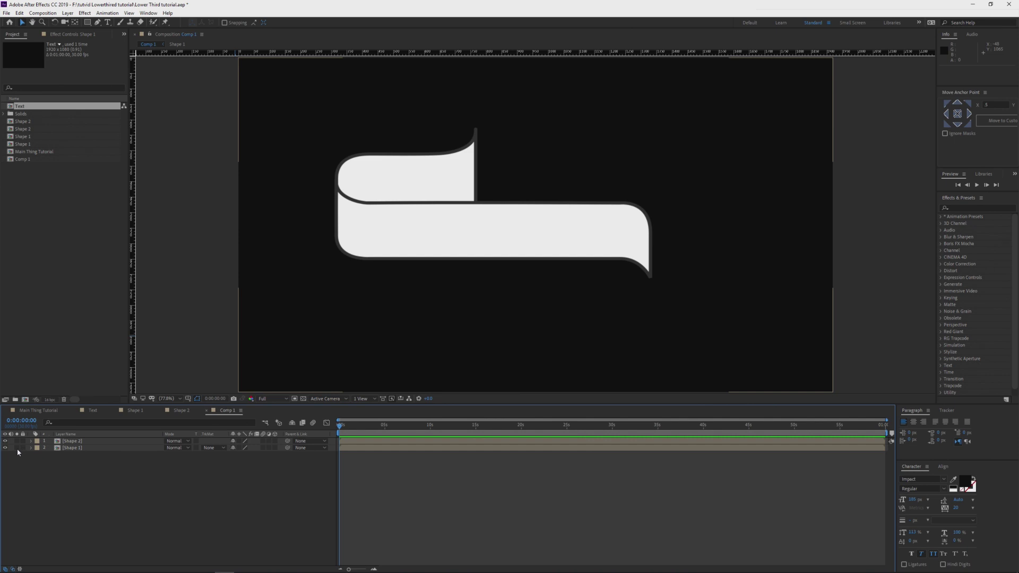
Solo the pre-composed Shape 1 and Shape 2 layers in turn to check each one
click(18, 448)
click(17, 449)
click(18, 441)
click(18, 442)
Draw a rectangular mask on the Shape 1 pre-comp that encloses the whole upper ribbon piece with a margin
click(77, 442)
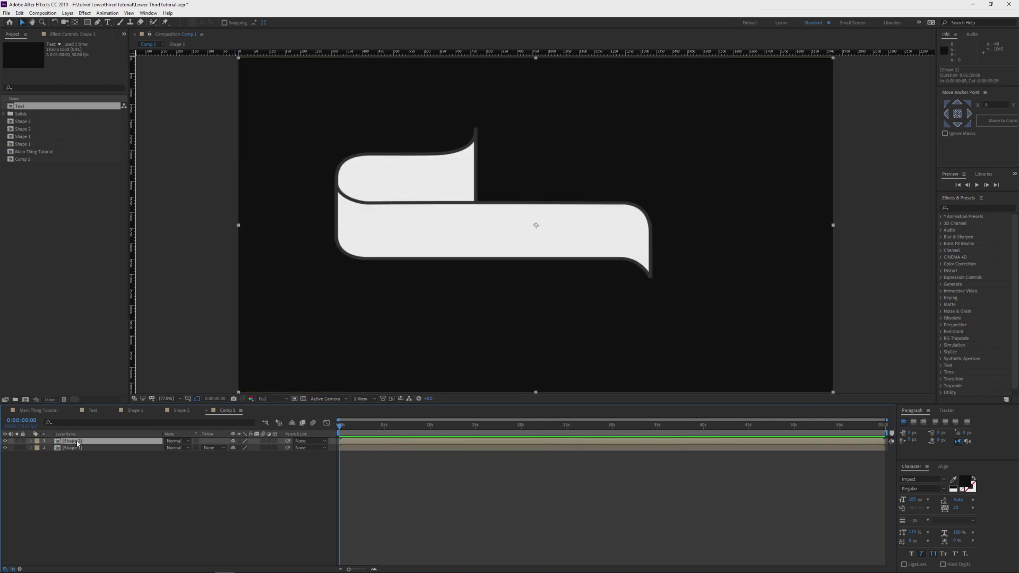
click(77, 448)
key(q)
drag(299, 95, 593, 242)
key(v)
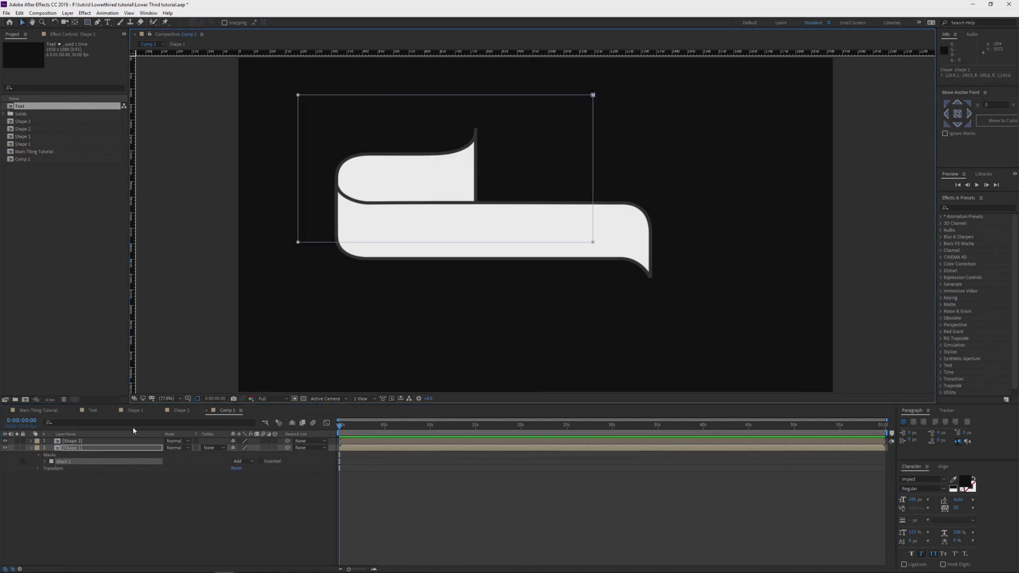
Keyframe the Mask Path of Shape 1's mask and move that keyframe to about 0:00:01:12
click(45, 462)
click(58, 469)
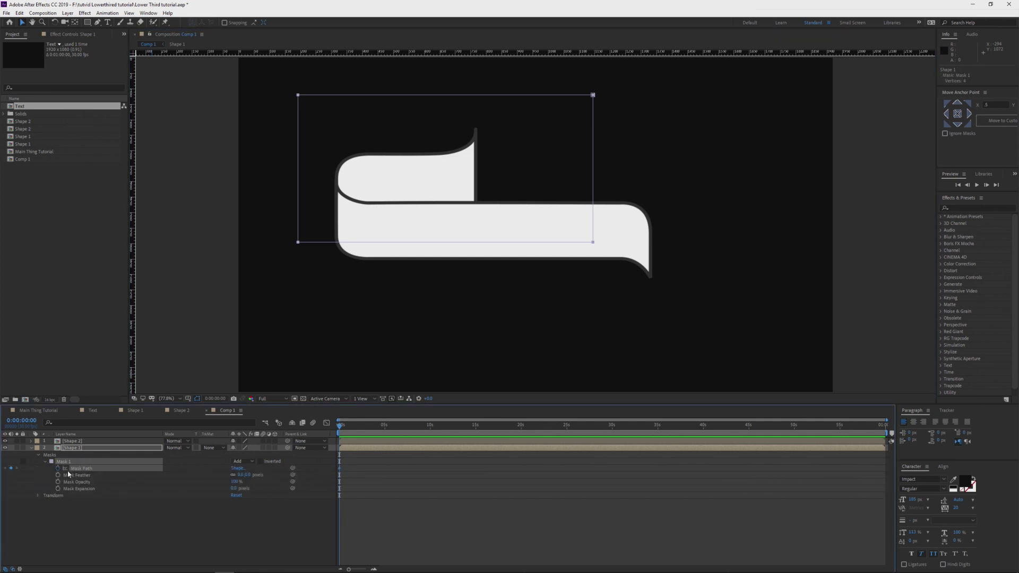
drag(340, 472, 352, 469)
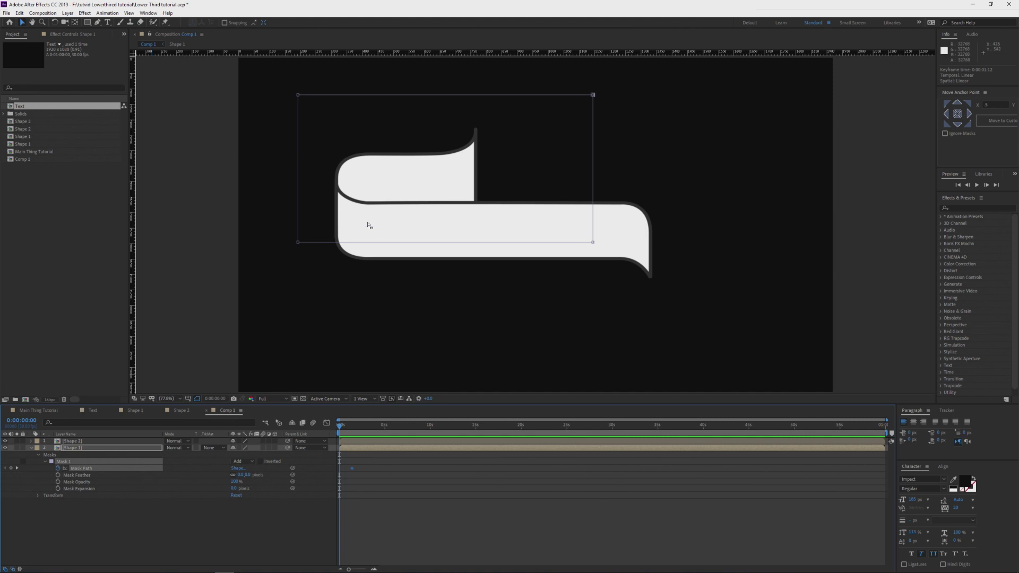
At 0:00:00:00, pull the mask's left edge past the upper ribbon's right end and apply Easy Ease to Shape 1's Mask Path keyframes
drag(298, 229, 504, 229)
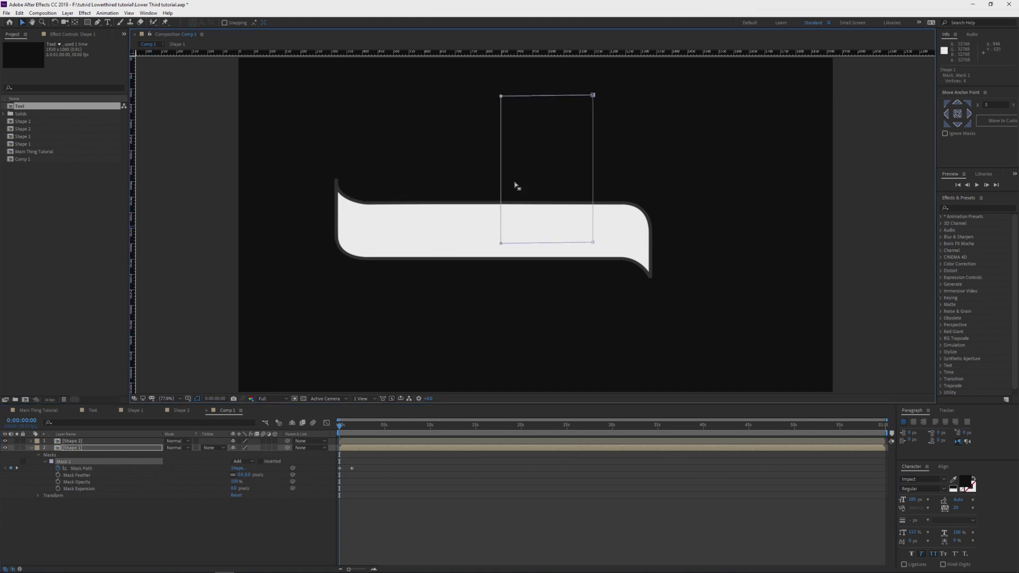
click(298, 516)
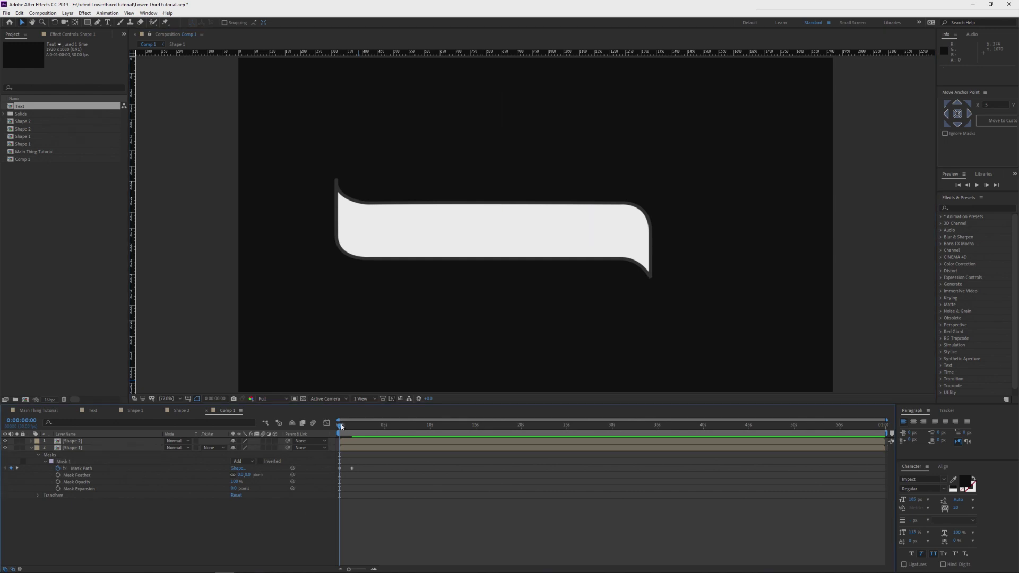
drag(340, 426, 339, 479)
key(F9)
Reshape the speed graph of Shape 1's Mask Path so the reveal starts fast and slows down toward the last keyframe
key(shift+F3)
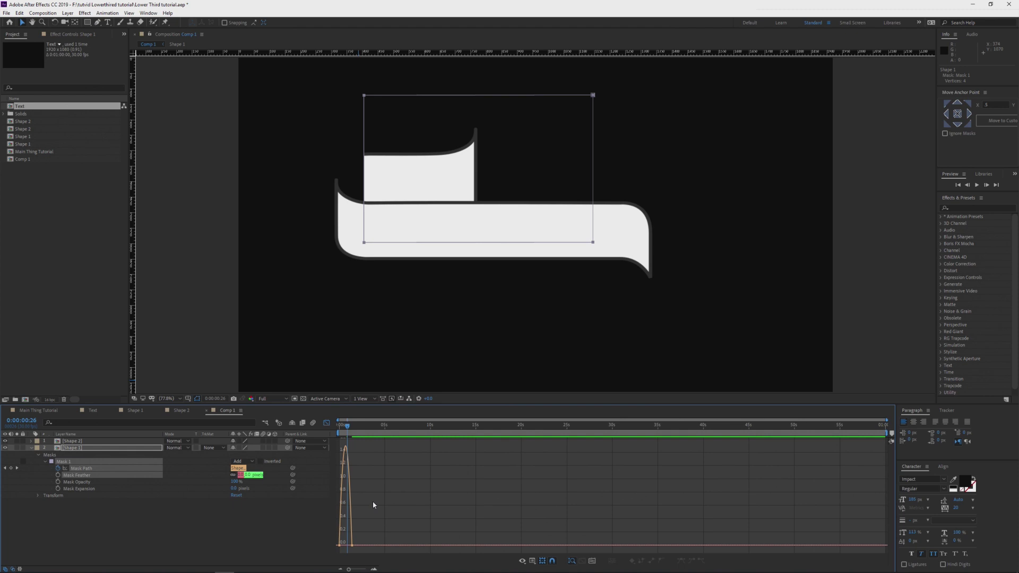
key(equal)
key(equal)
key(equal)
key(equal)
drag(364, 422, 334, 443)
click(545, 562)
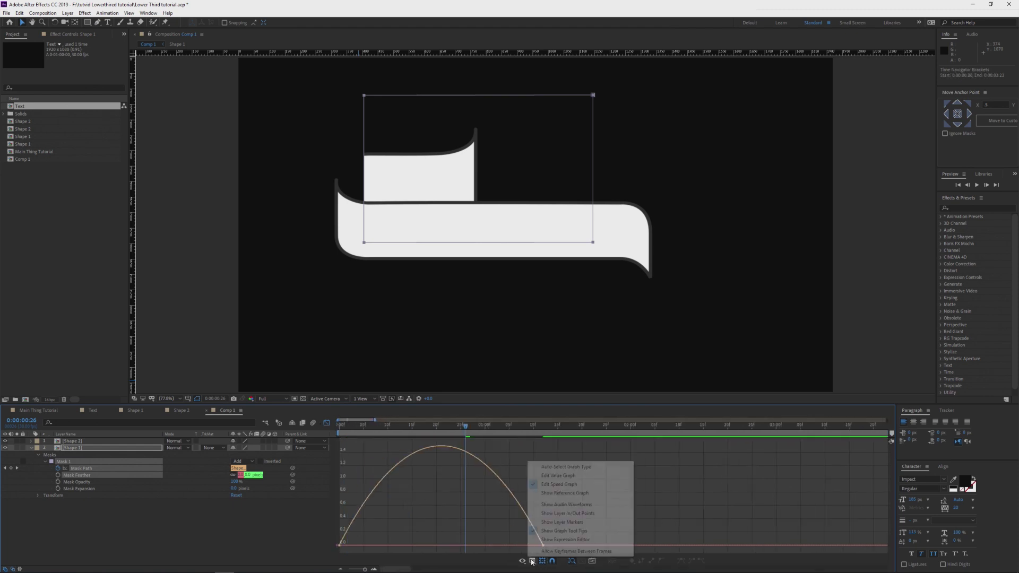
click(556, 485)
click(509, 546)
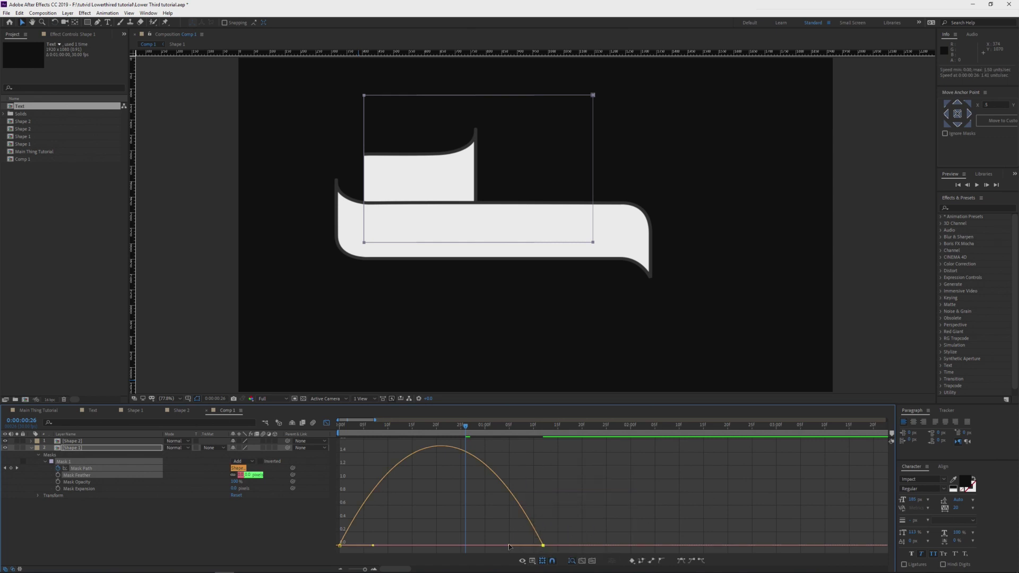
drag(508, 546, 340, 547)
click(326, 423)
Play back and scrub the Shape 1 reveal to check its easing
drag(375, 420, 458, 420)
key(space)
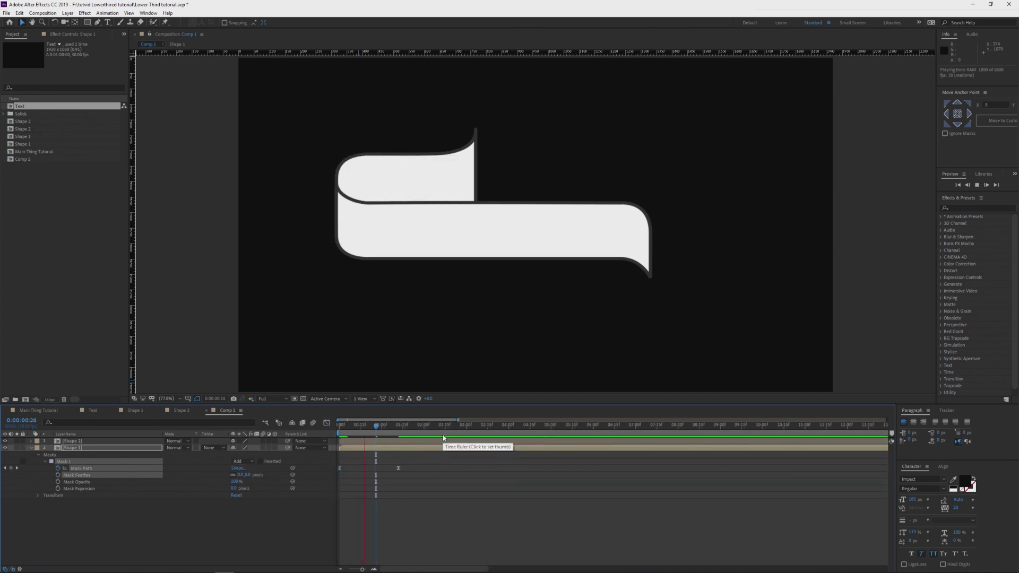
key(space)
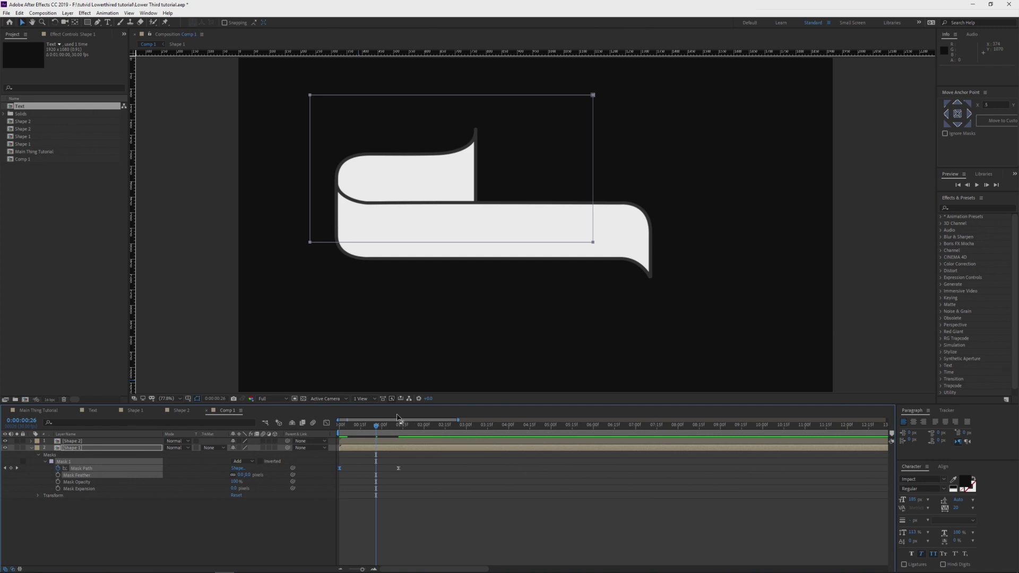
click(337, 428)
drag(338, 428, 359, 426)
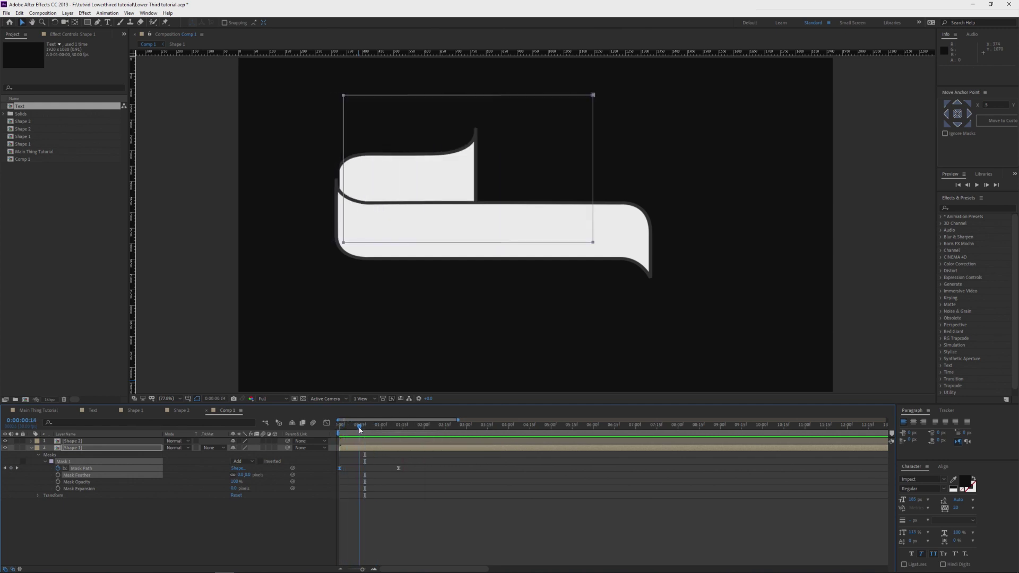
drag(353, 443, 334, 468)
At 0:00:00:17, draw a rectangular mask on the Shape 2 pre-comp that encloses the whole lower ribbon with a margin
mouse_move(379, 427)
mouse_down()
mouse_move(393, 428)
mouse_move(363, 430)
mouse_up()
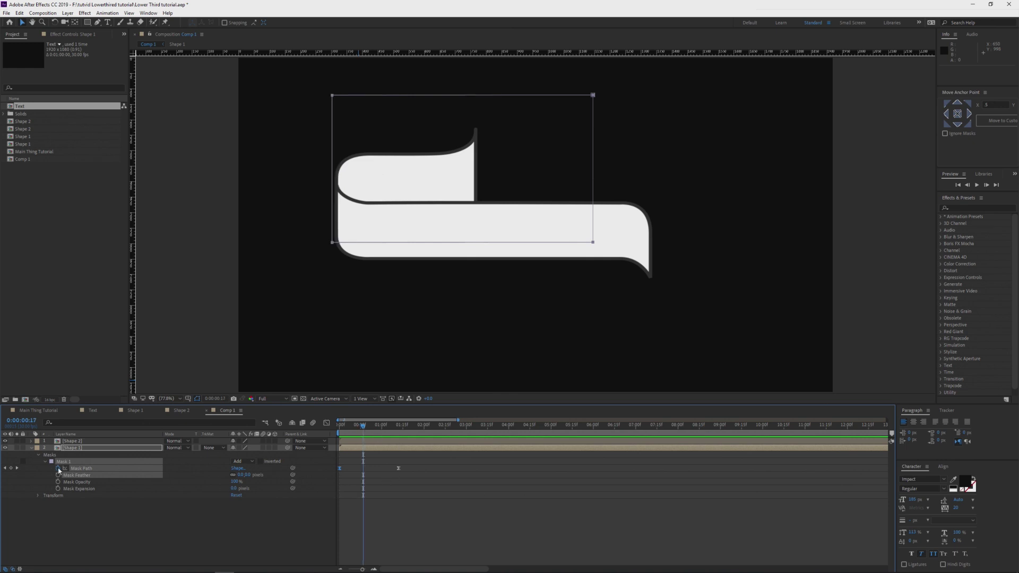
click(32, 442)
click(72, 441)
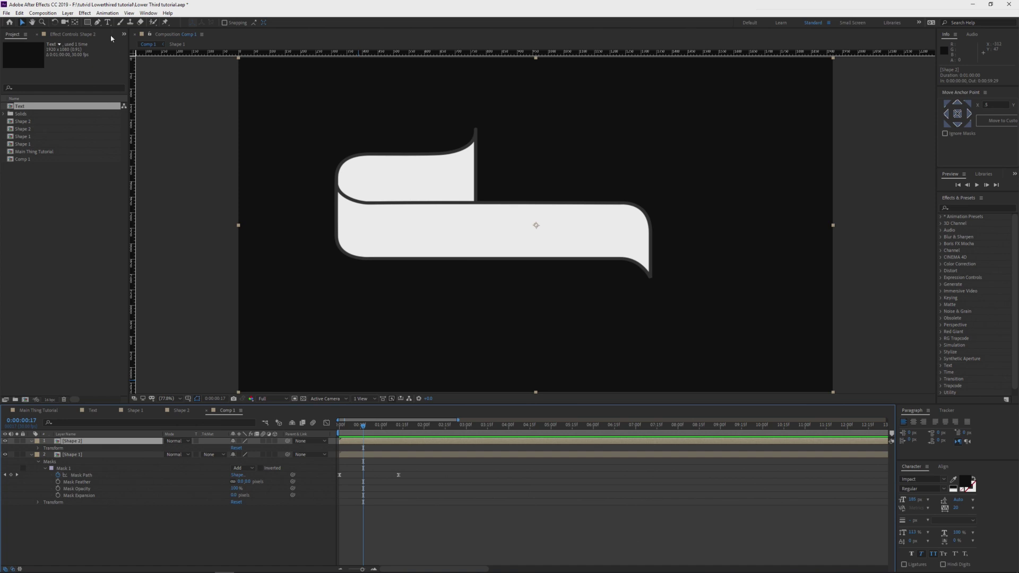
click(88, 22)
mouse_move(303, 134)
mouse_down()
mouse_move(478, 237)
mouse_move(704, 320)
mouse_up()
click(104, 441)
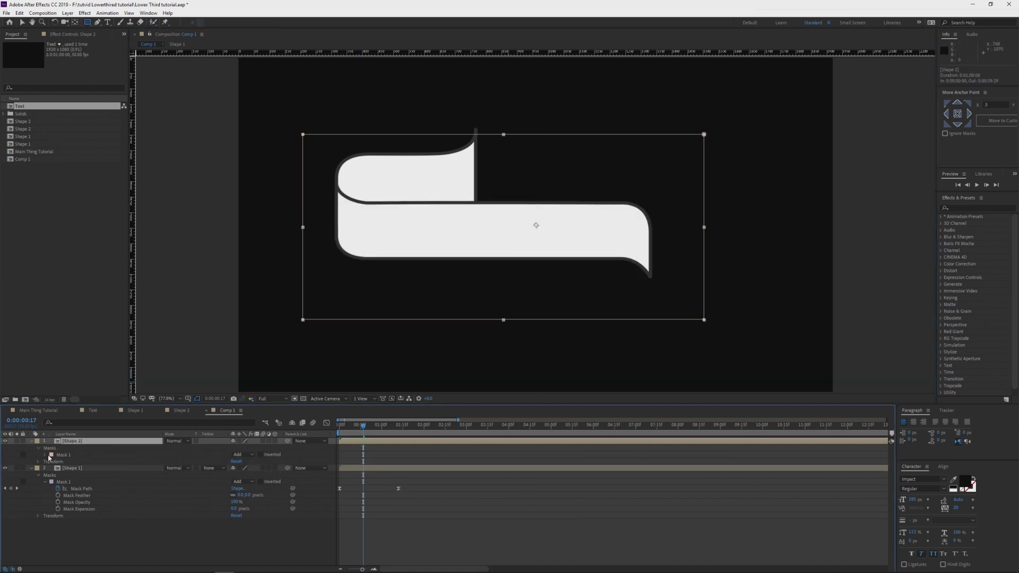
Keyframe the Mask Path of Shape 2's mask and move that keyframe to about 0:00:01:11
click(46, 456)
click(58, 462)
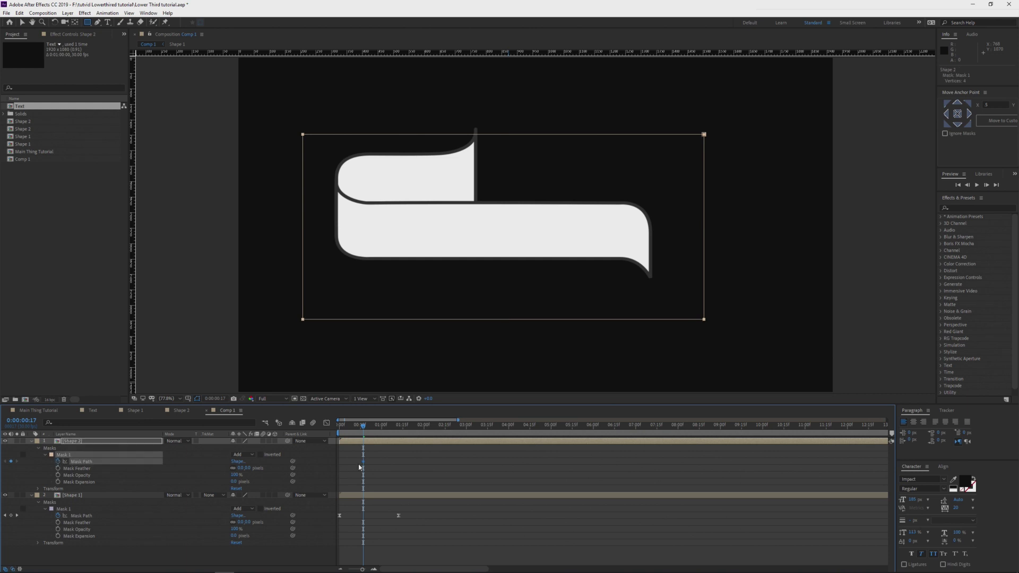
drag(364, 463, 397, 465)
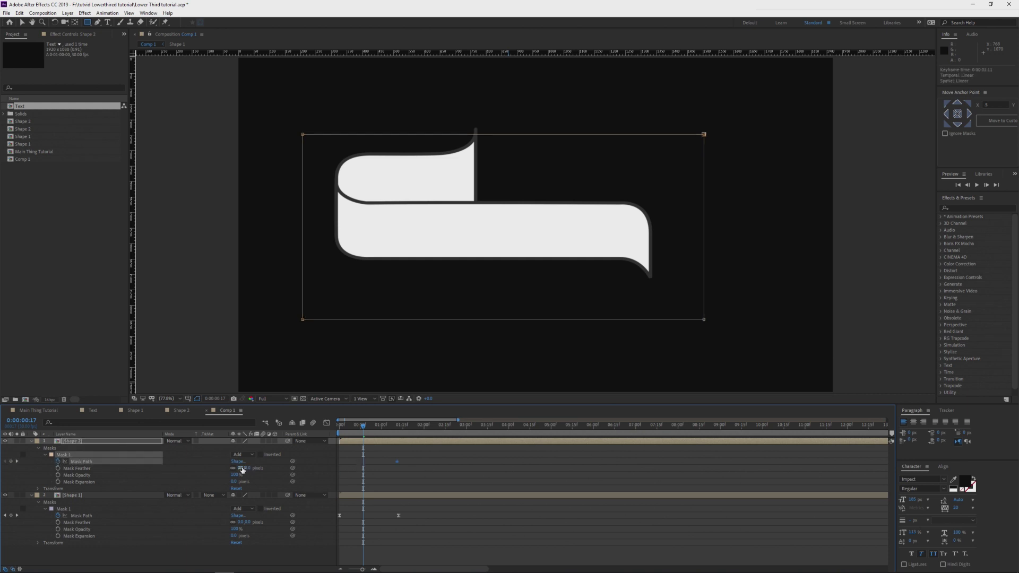
At 0:00:00:17, pull the right edge of Shape 2's mask past the ribbon's left end so the lower ribbon is hidden
key(v)
drag(705, 260, 332, 258)
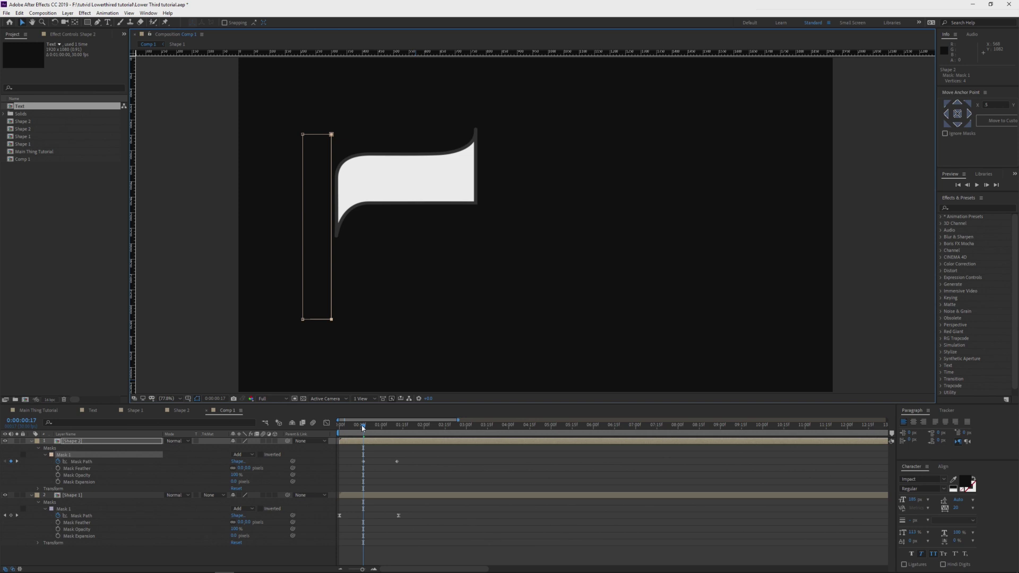
drag(363, 428, 358, 428)
Set the preview resolution to Half and shift Shape 2's two Mask Path keyframes to start at 0:00:00:16
click(276, 402)
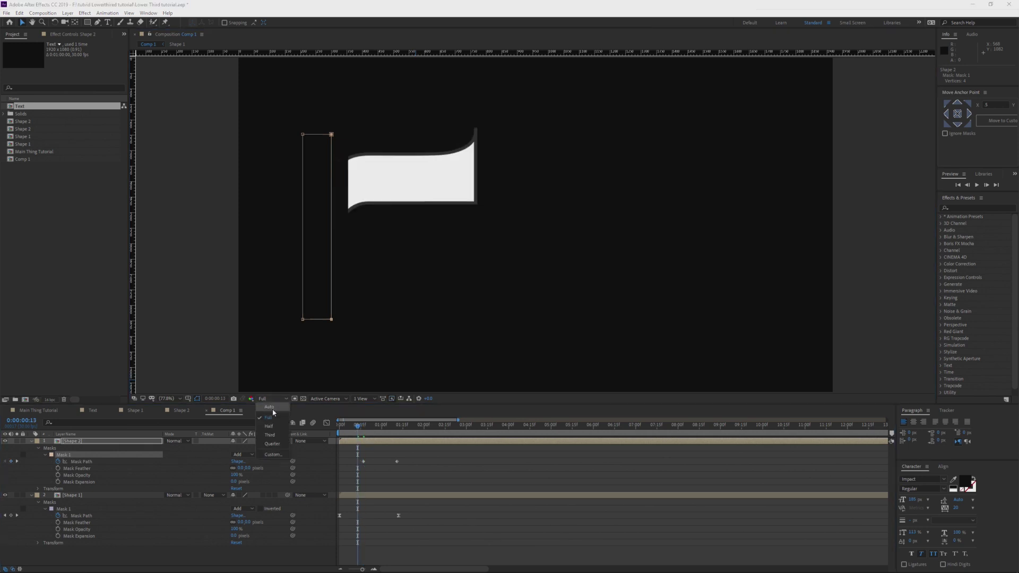
click(268, 418)
drag(358, 428, 361, 427)
drag(414, 458, 362, 462)
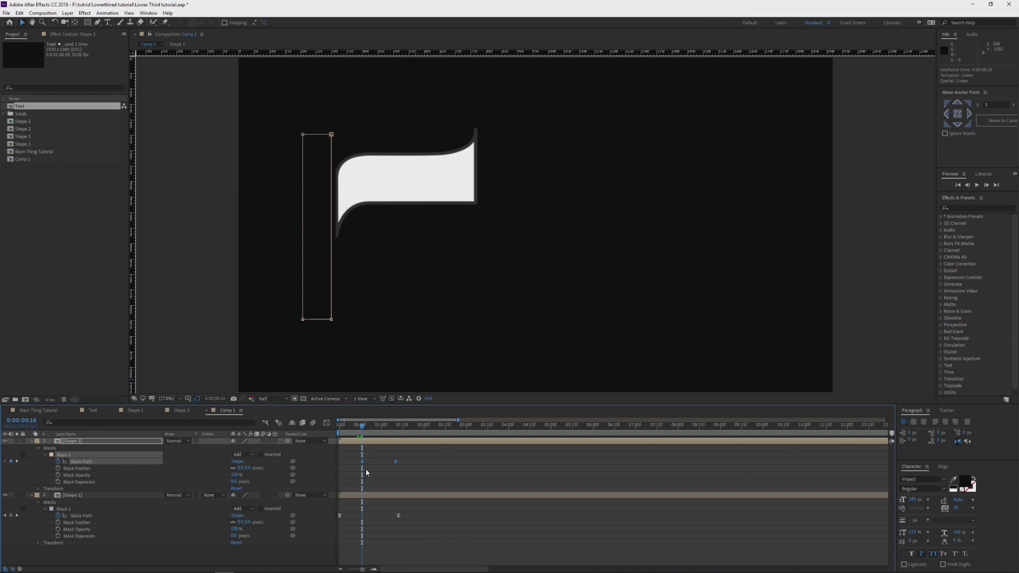
Reshape the speed graph of Shape 2's Mask Path so the speed builds slowly and peaks near the last keyframe
click(327, 423)
click(362, 546)
drag(368, 546, 395, 546)
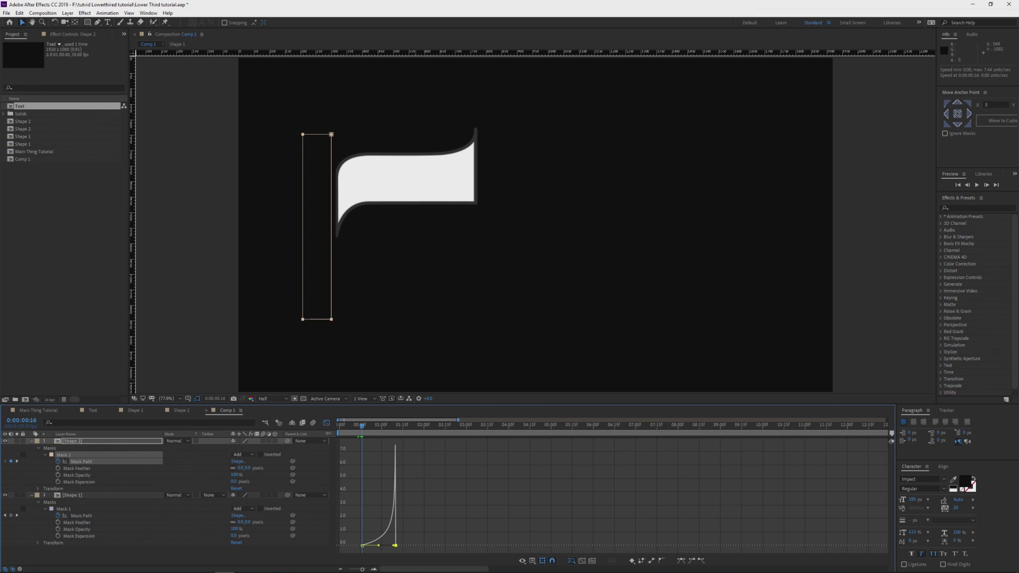
click(327, 423)
Move both Mask Path keyframes of Shape 2 a few frames earlier to tighten the handoff from the upper ribbon's reveal
drag(363, 429, 366, 431)
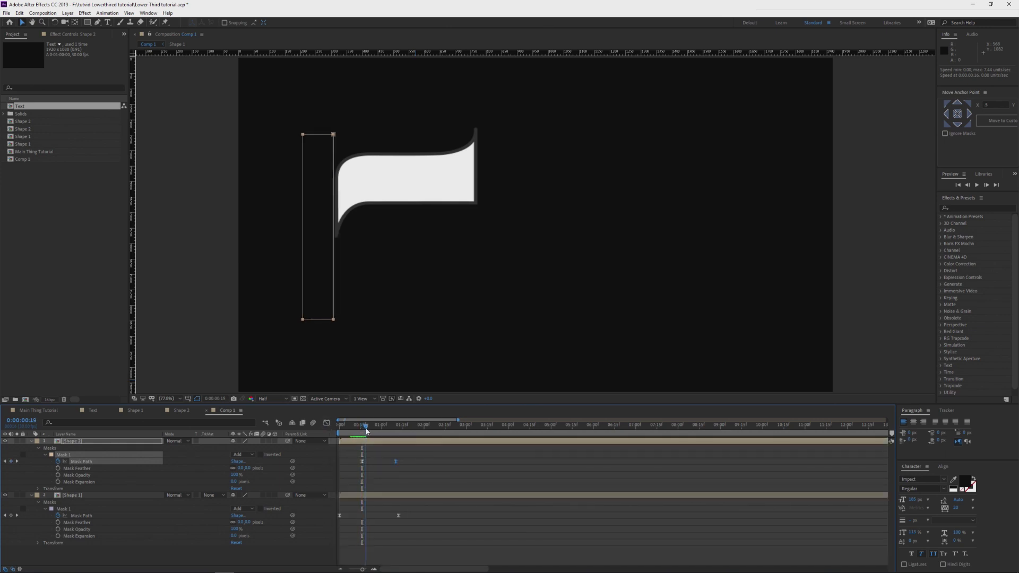
drag(417, 452, 361, 464)
click(364, 428)
drag(364, 428, 360, 428)
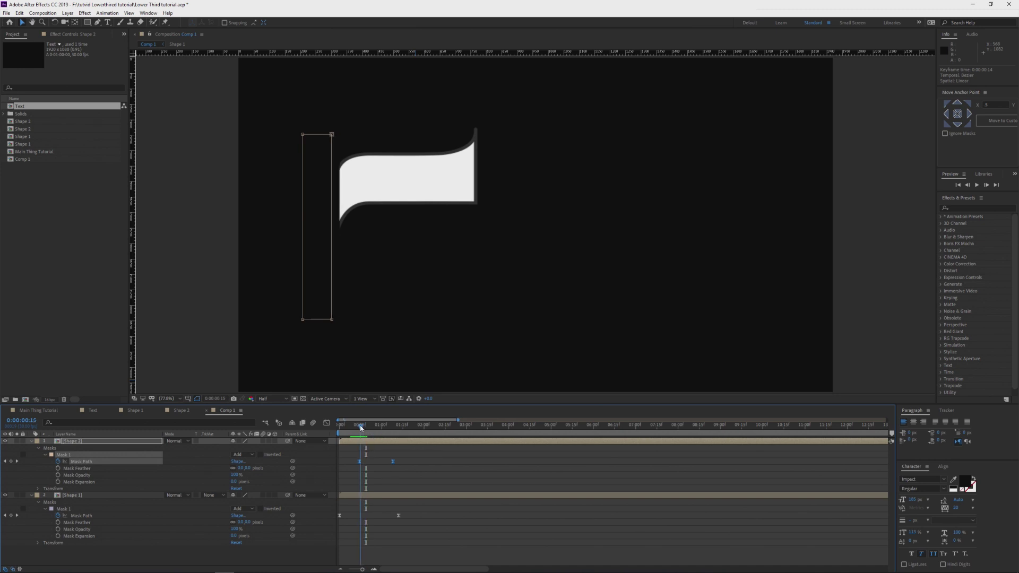
drag(392, 463, 388, 462)
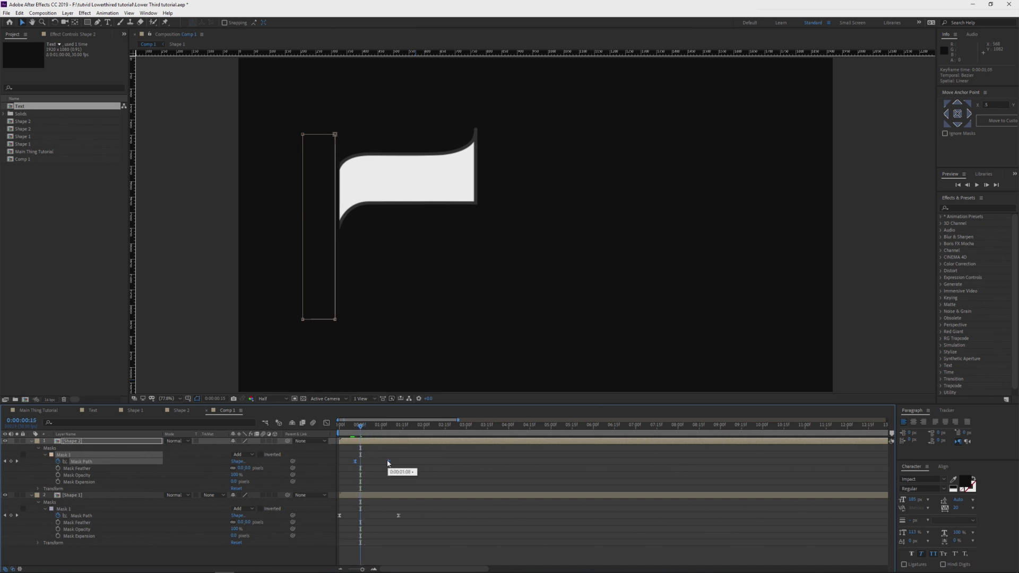
Scrub and play back the combined ribbon reveal, then park the playhead at 0:00:01:06
click(363, 427)
drag(362, 426, 350, 427)
key(space)
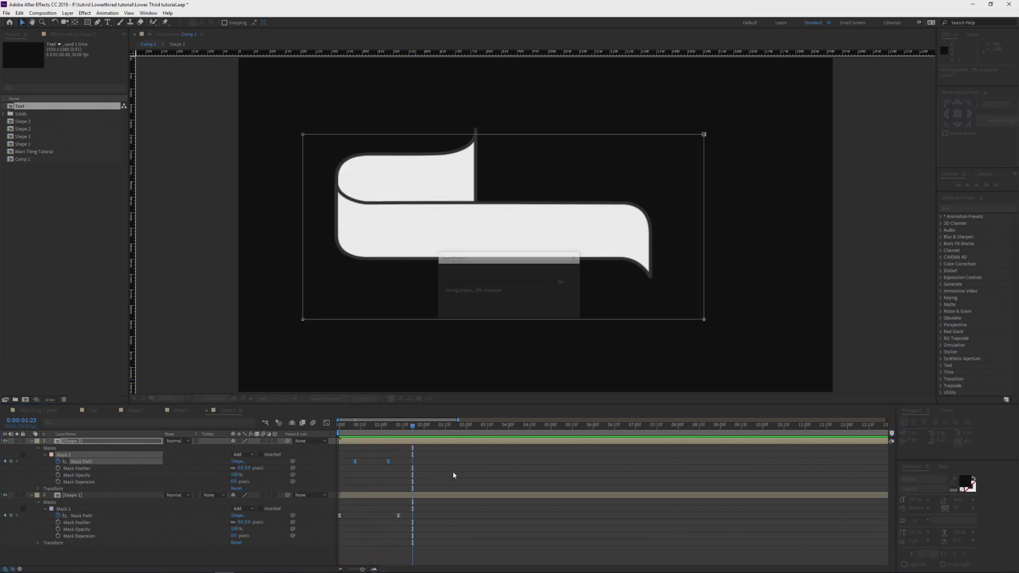
click(391, 424)
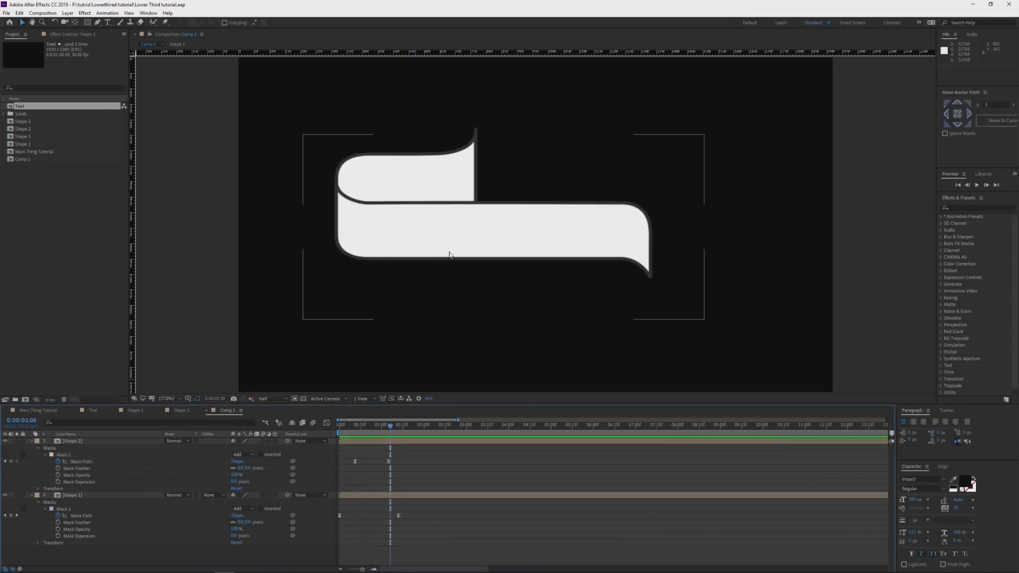
Open the Shape 2 composition, show its guides and move the two lowest horizontal guides down, the upper of them to about 699 px
click(532, 251)
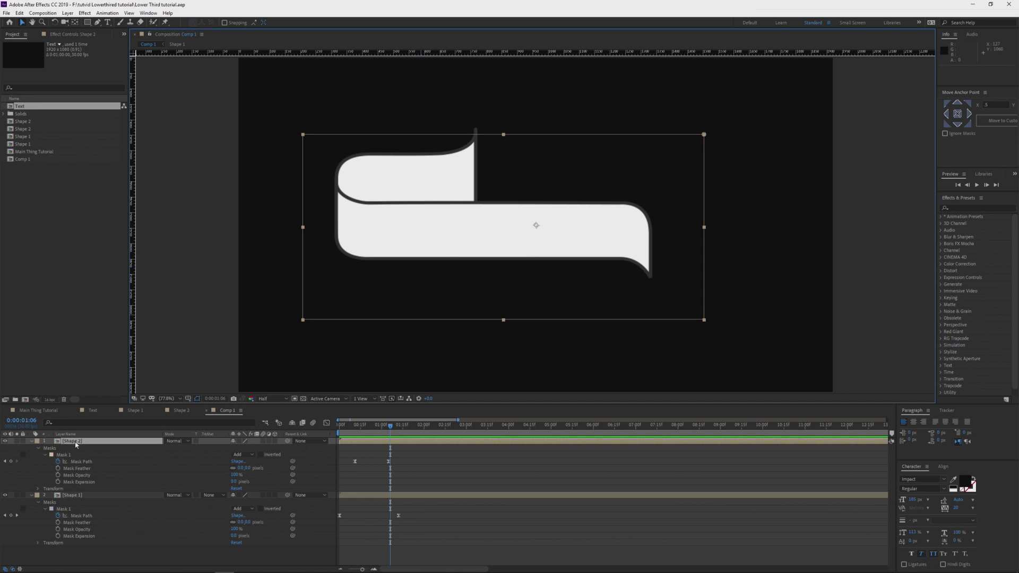
double_click(76, 442)
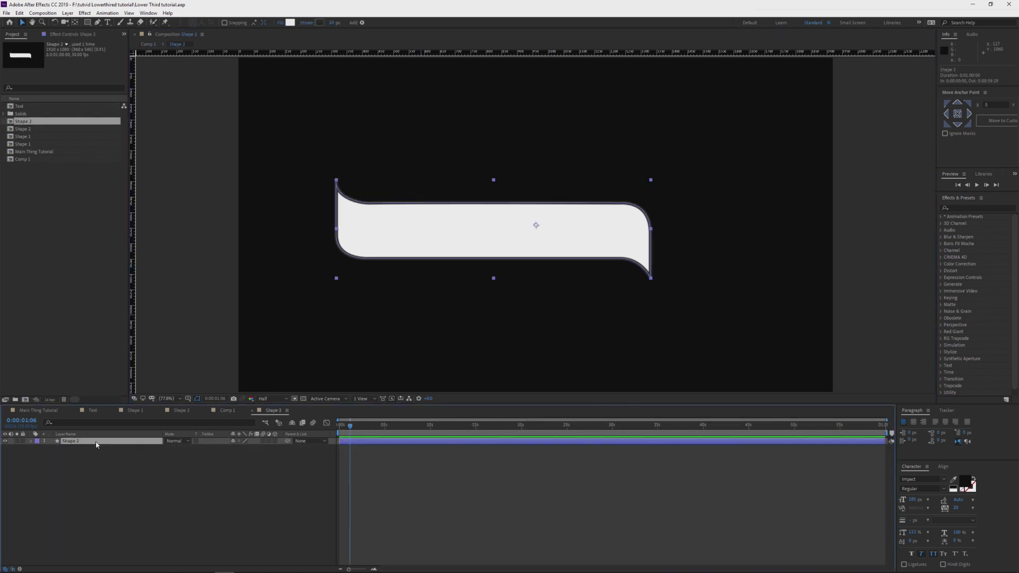
key(ctrl+semicolon)
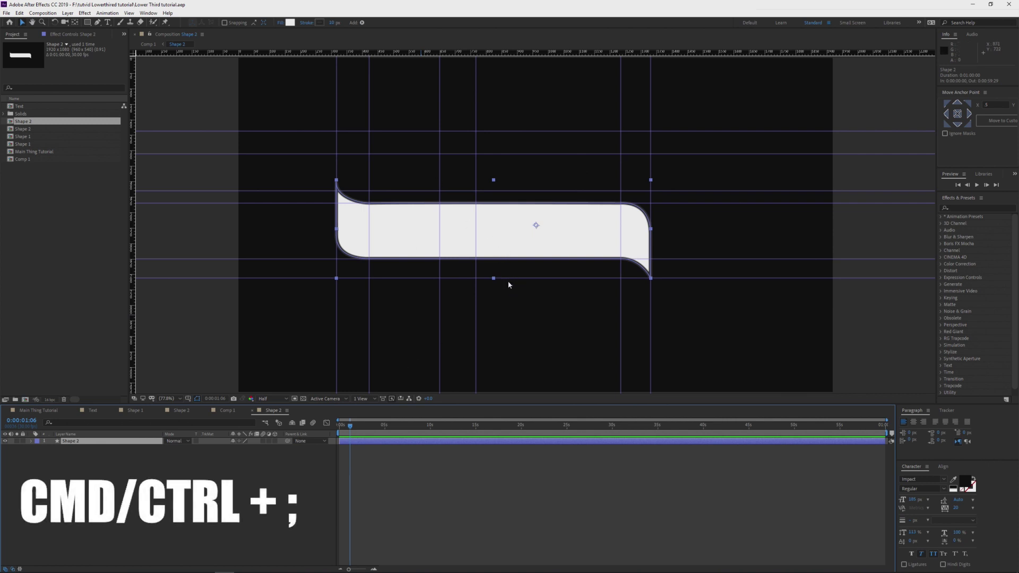
drag(509, 279, 510, 302)
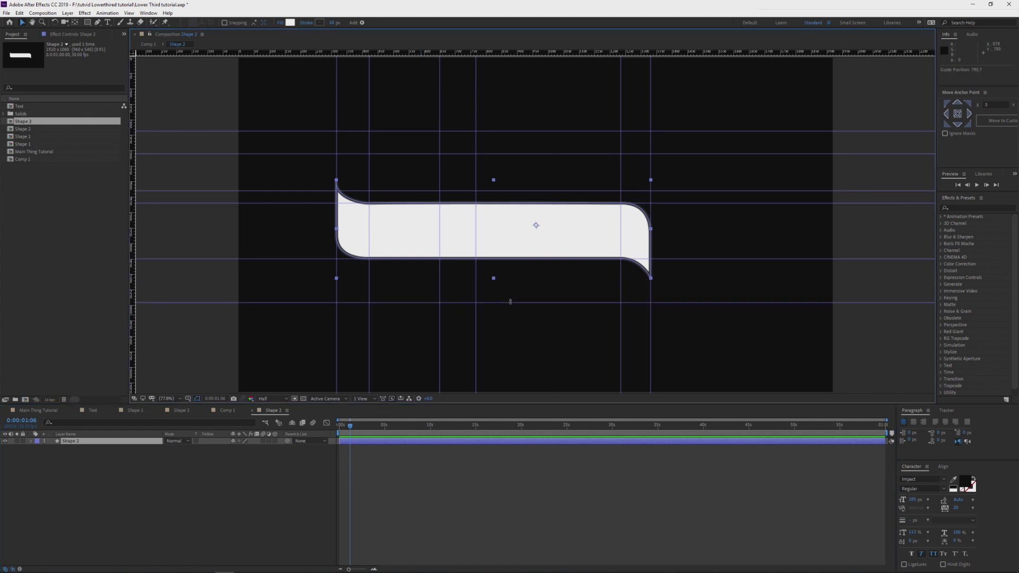
drag(682, 258, 672, 309)
drag(684, 267, 683, 274)
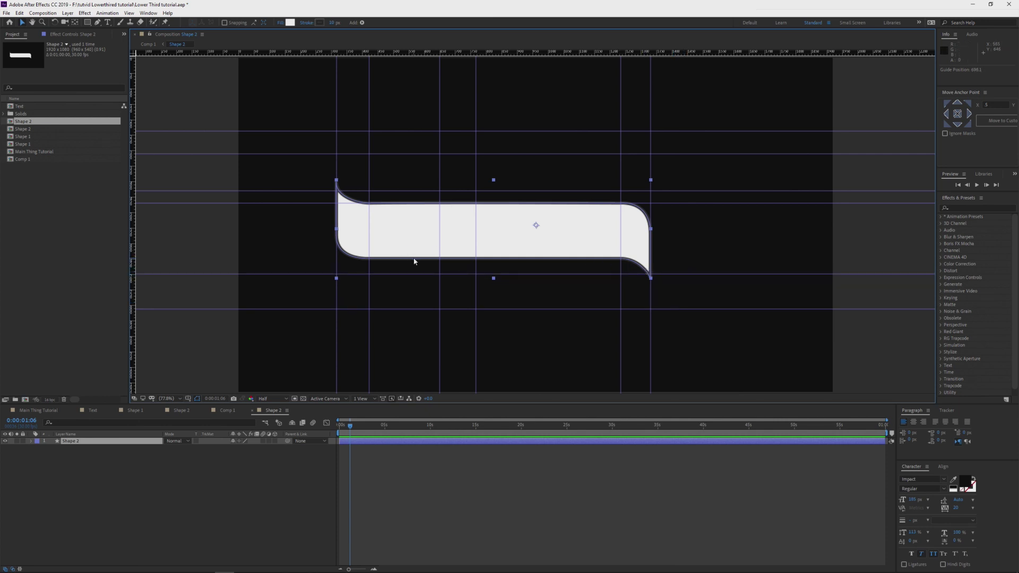
Thicken the Shape 2 ribbon by lowering its bottom-edge vertices, tail tip and lower-left curve, moving the bottom-edge guide further down as well
click(33, 441)
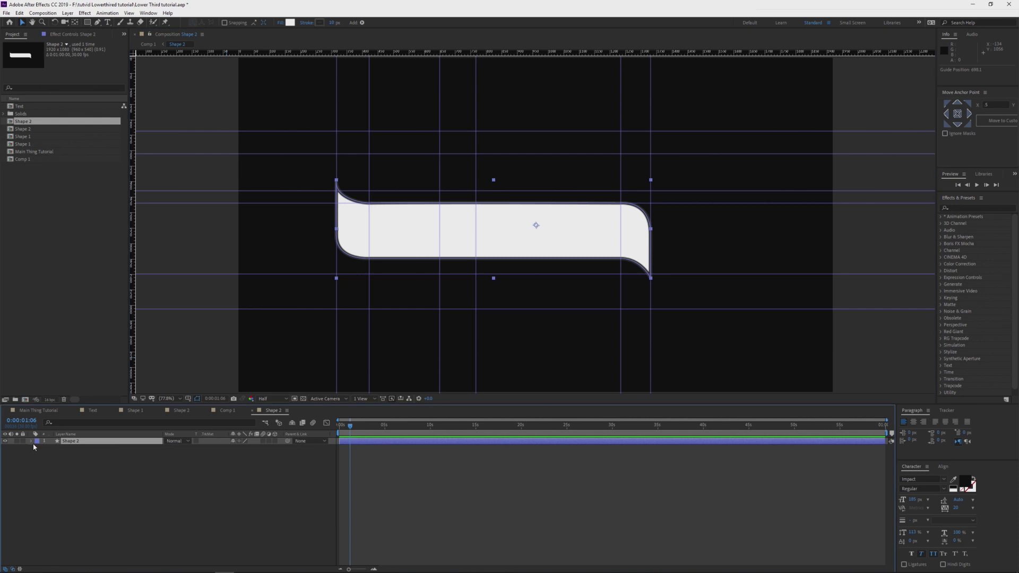
click(42, 449)
drag(372, 259, 383, 273)
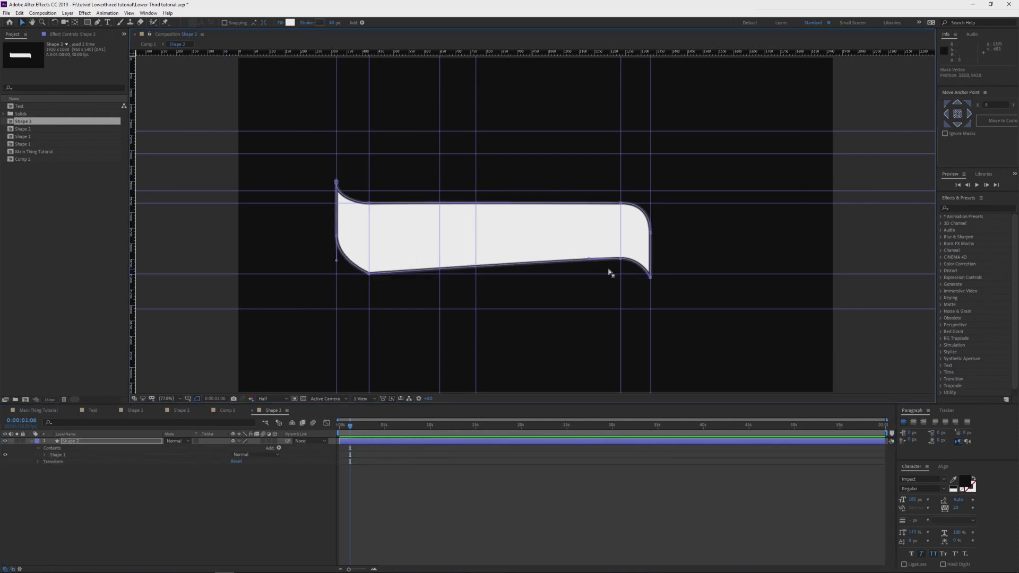
drag(620, 258, 621, 273)
drag(650, 277, 650, 309)
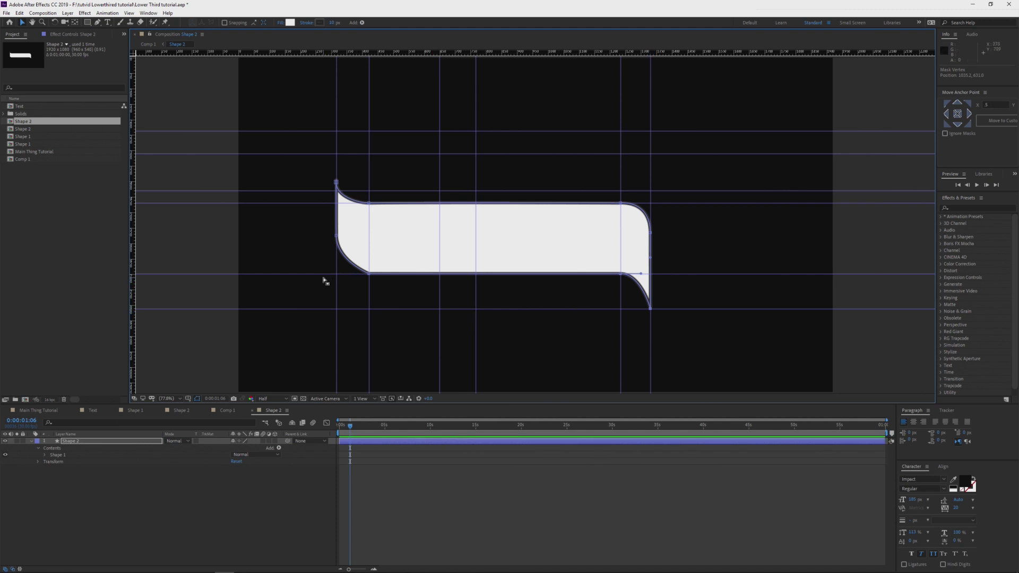
drag(320, 274, 345, 286)
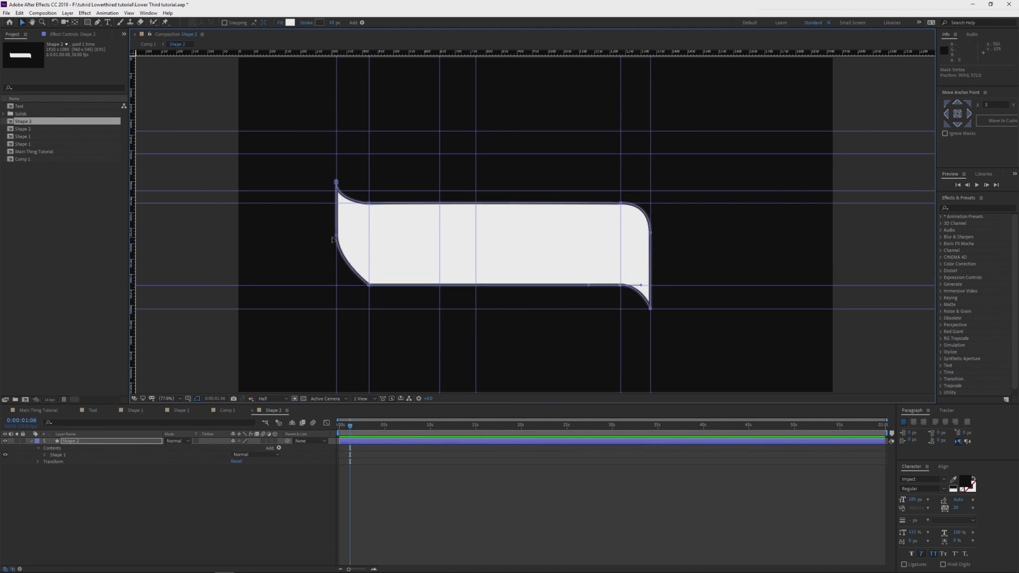
click(273, 482)
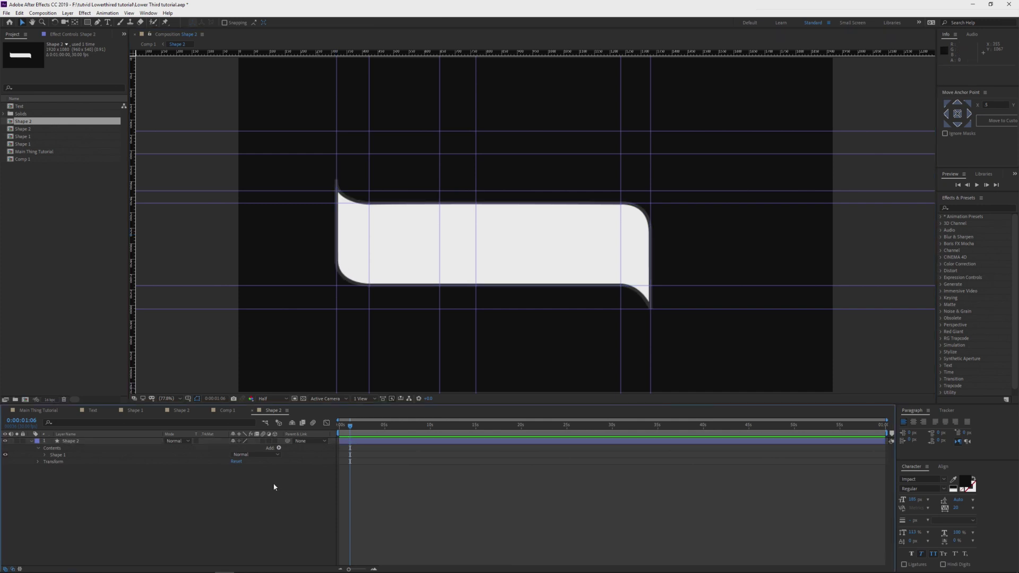
Return to Comp 1, collapse the Shape 1 and Shape 2 properties and add a text layer with the person's name on the lower ribbon
click(228, 411)
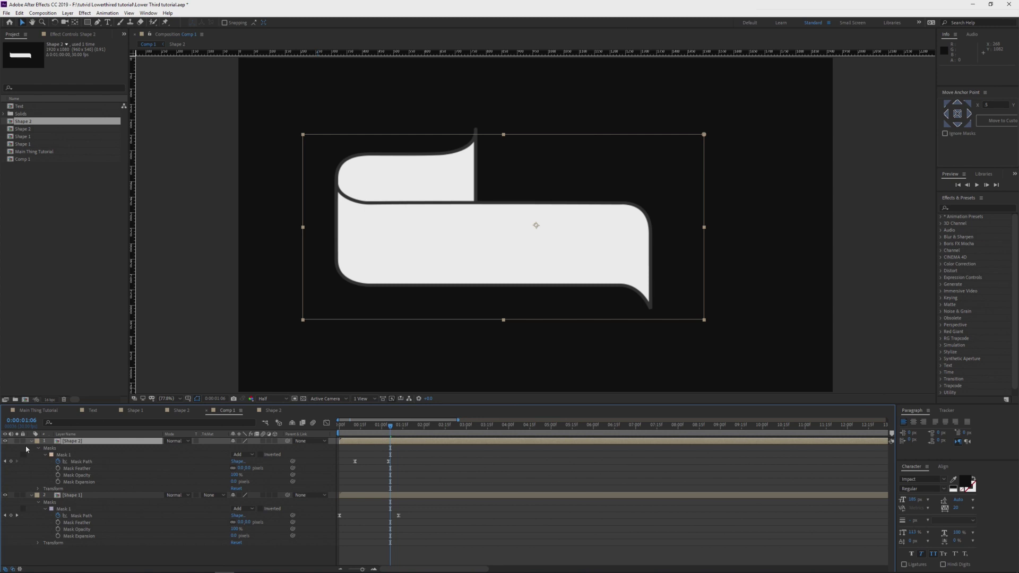
click(553, 451)
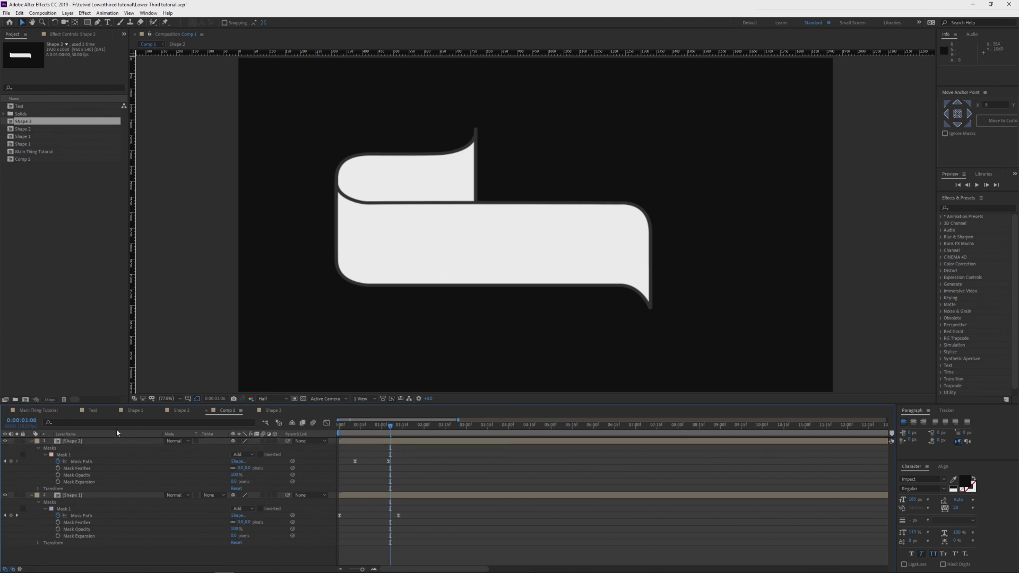
click(33, 442)
click(32, 448)
key(ctrl+t)
click(393, 242)
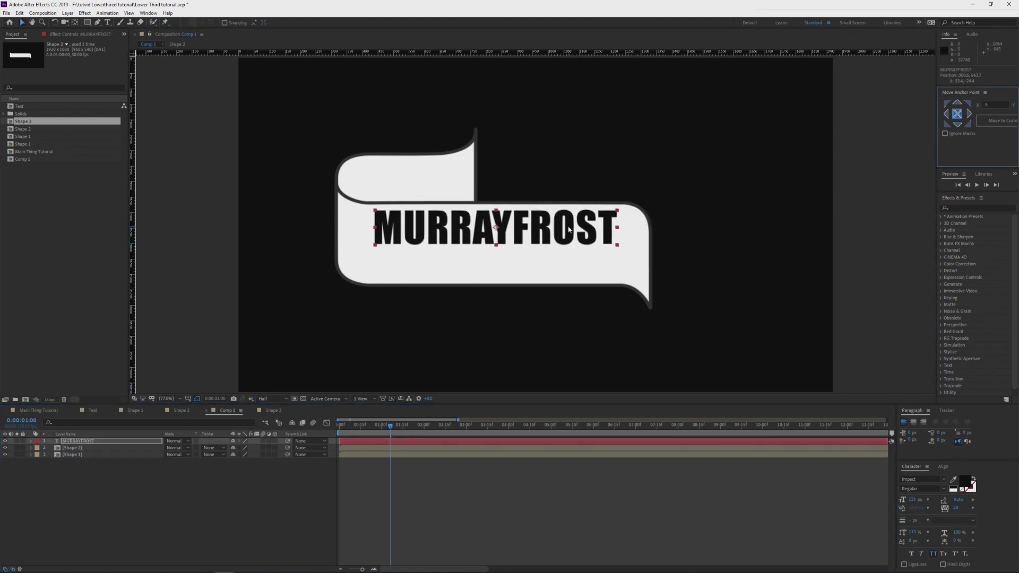
Nudge the name text into place on the ribbon and add a smaller "Filmmaking" text layer beneath its start
drag(568, 227, 569, 227)
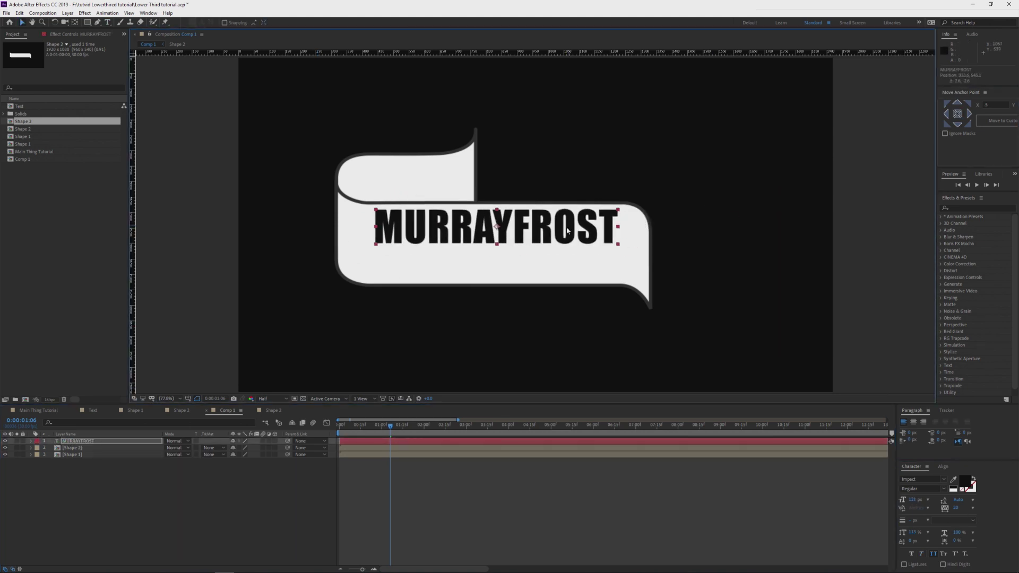
click(230, 510)
key(ctrl+t)
click(383, 269)
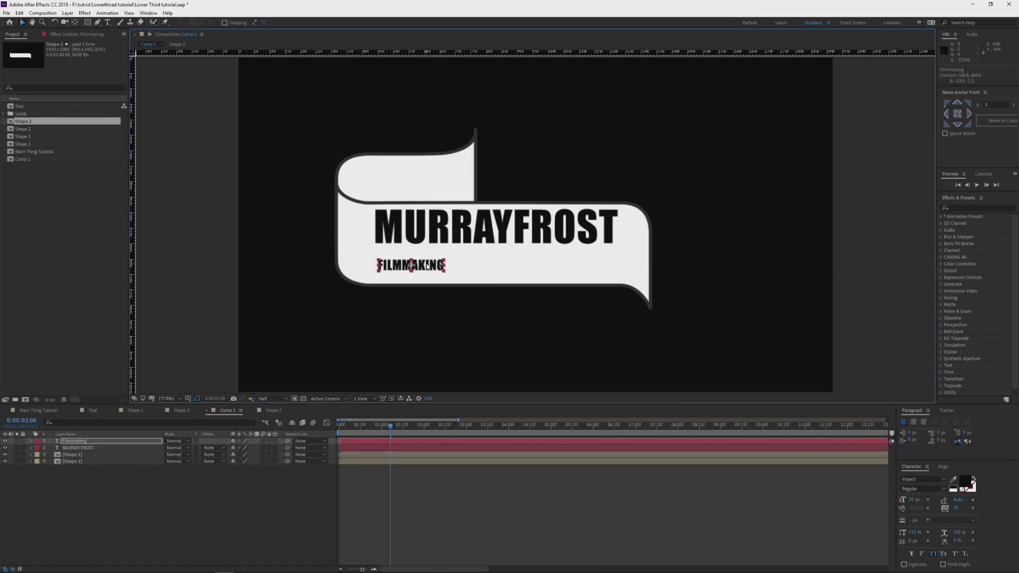
Duplicate the Filmmaking layer twice, spread the copies along the subtitle line and change their text to "editor" and "director"
key(ctrl+d)
key(ctrl+d)
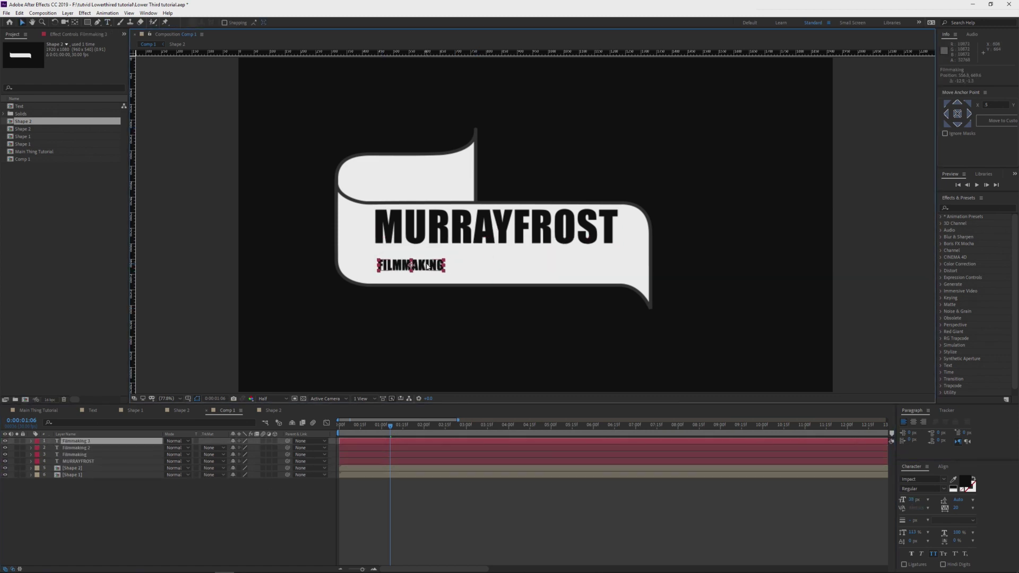
drag(428, 267, 587, 266)
drag(384, 269, 477, 261)
double_click(478, 261)
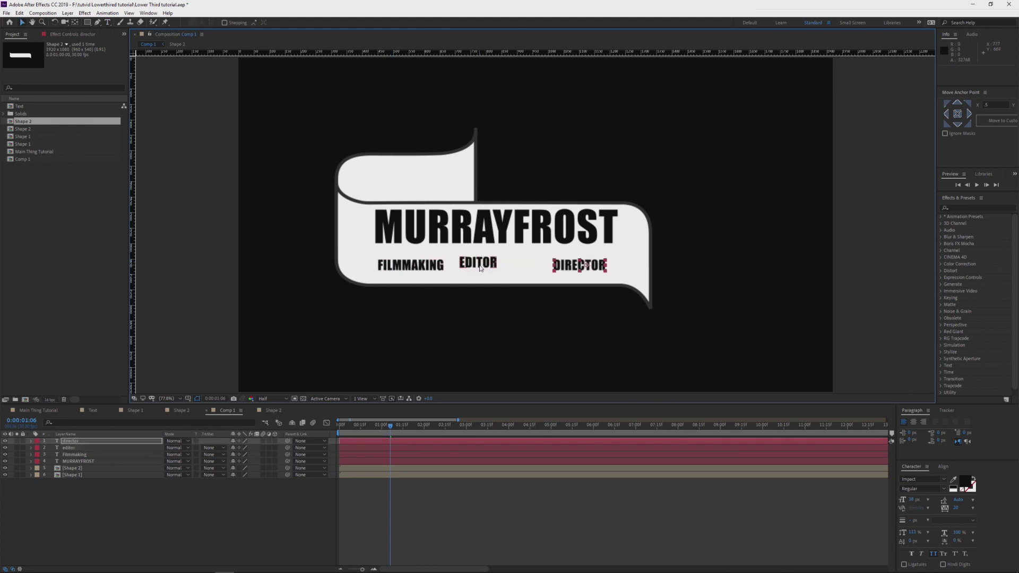
Adjust the EDITOR and DIRECTOR placement and align the three subtitle layers to a common vertical centre
click(485, 265)
click(582, 265)
drag(581, 266, 579, 265)
ctrl+click(79, 455)
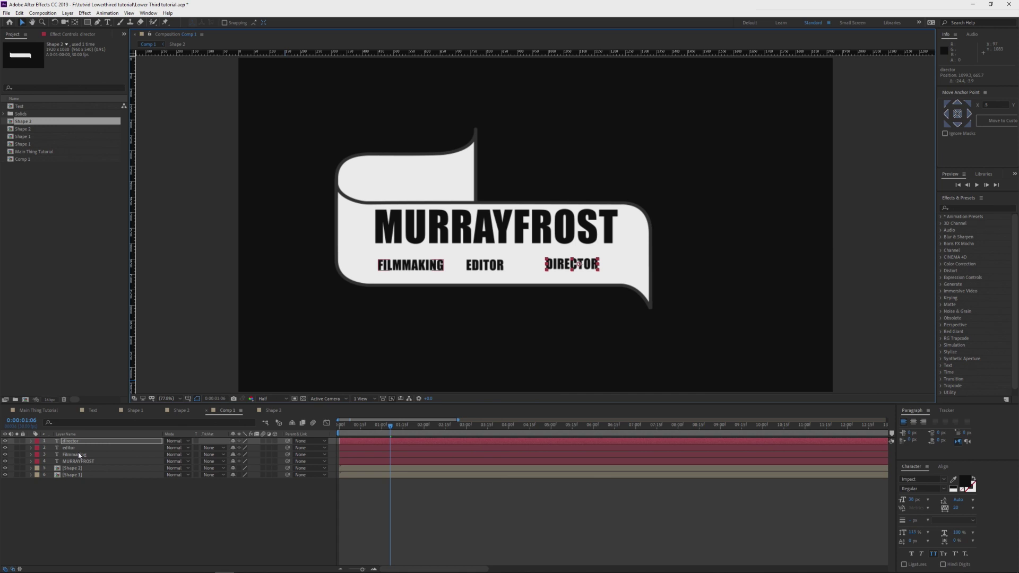
shift+click(88, 455)
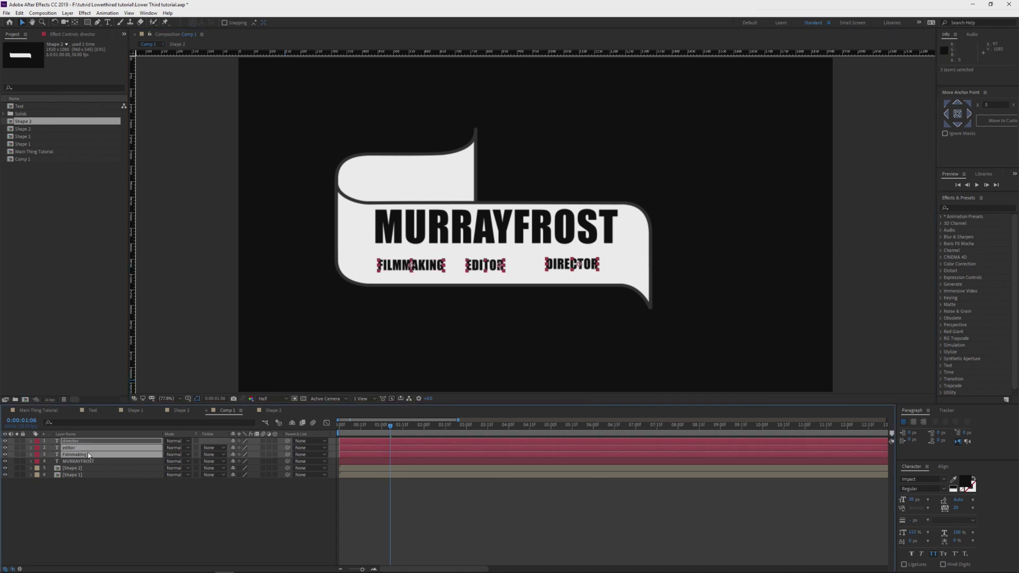
click(943, 467)
click(960, 487)
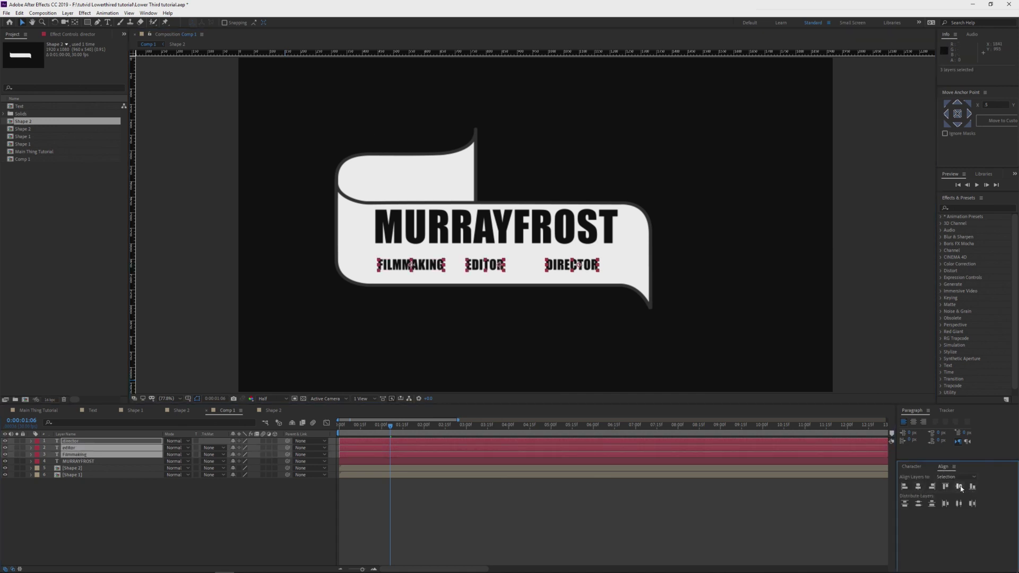
click(195, 524)
Reveal the Position of the three subtitle layers and adjust their horizontal values to space the words closer together
click(106, 442)
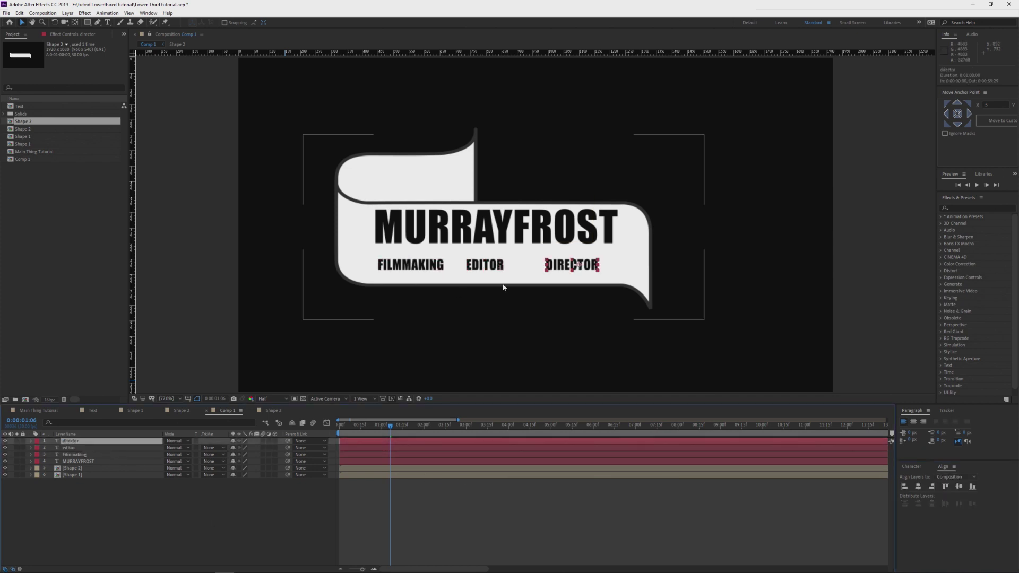
shift+click(79, 456)
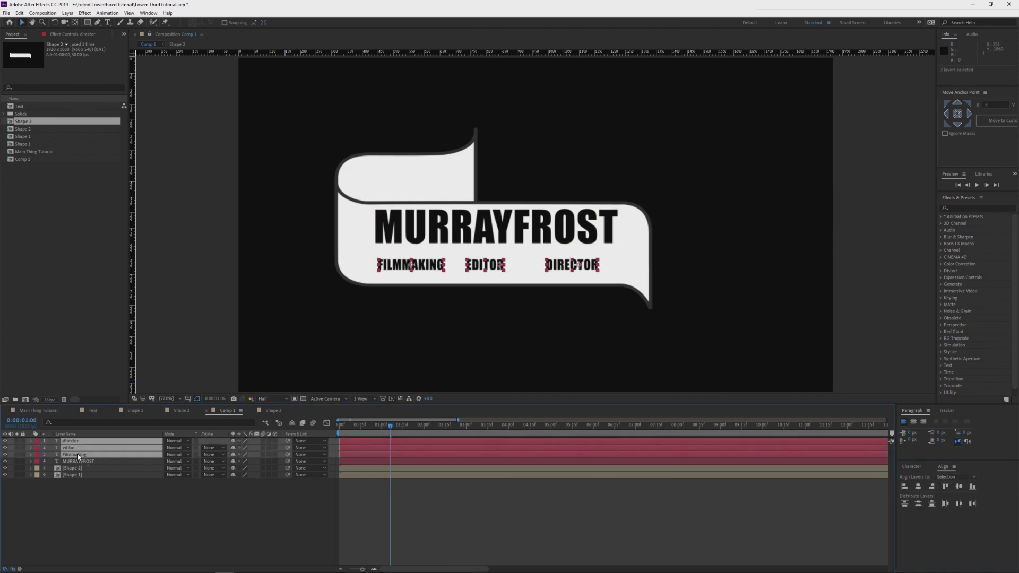
key(p)
click(250, 449)
drag(250, 449, 264, 476)
drag(234, 461, 237, 461)
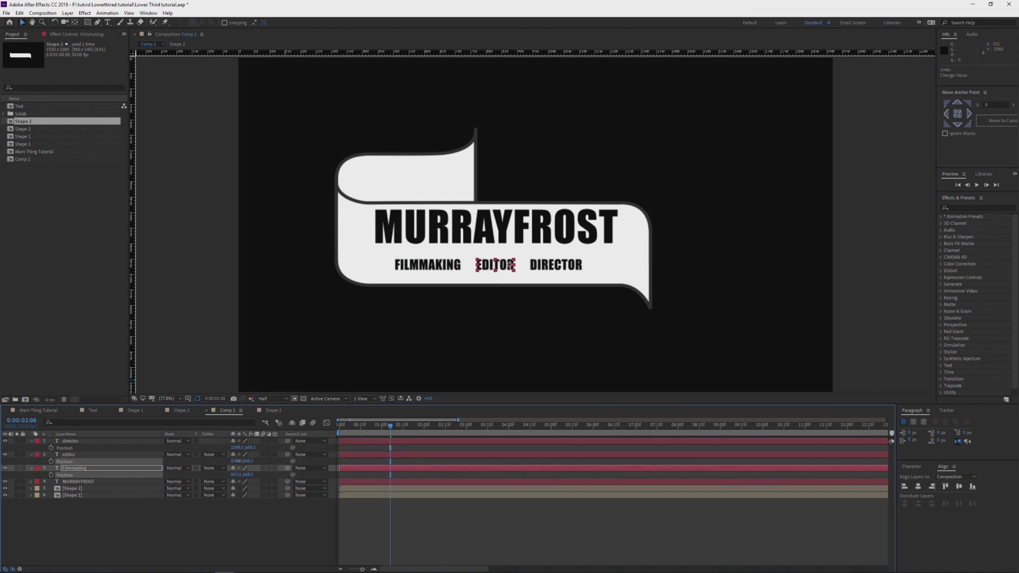
Shift all three subtitle layers together slightly towards the ribbon's tail to centre them under the name
click(77, 470)
shift+click(70, 441)
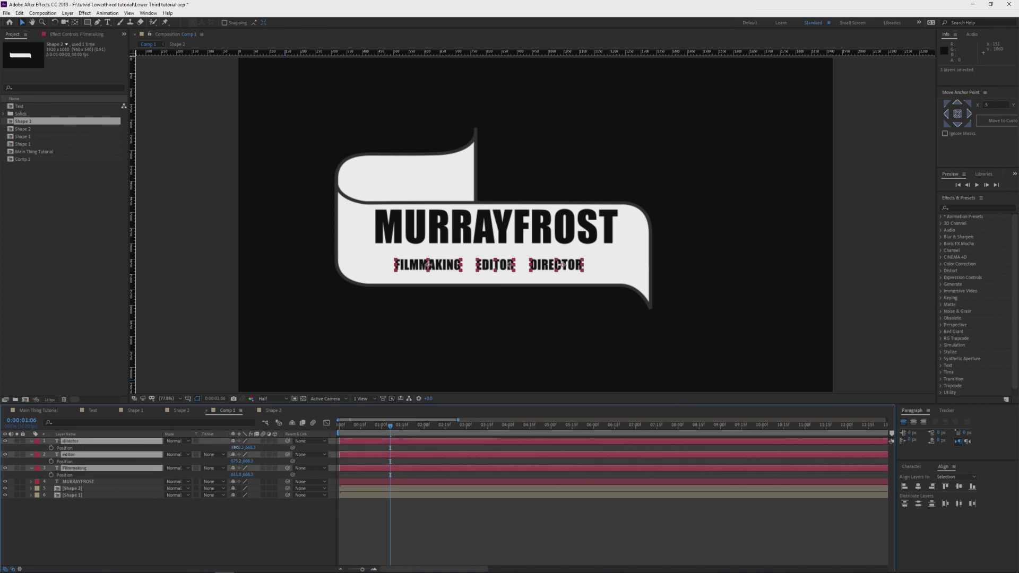
drag(234, 448, 250, 448)
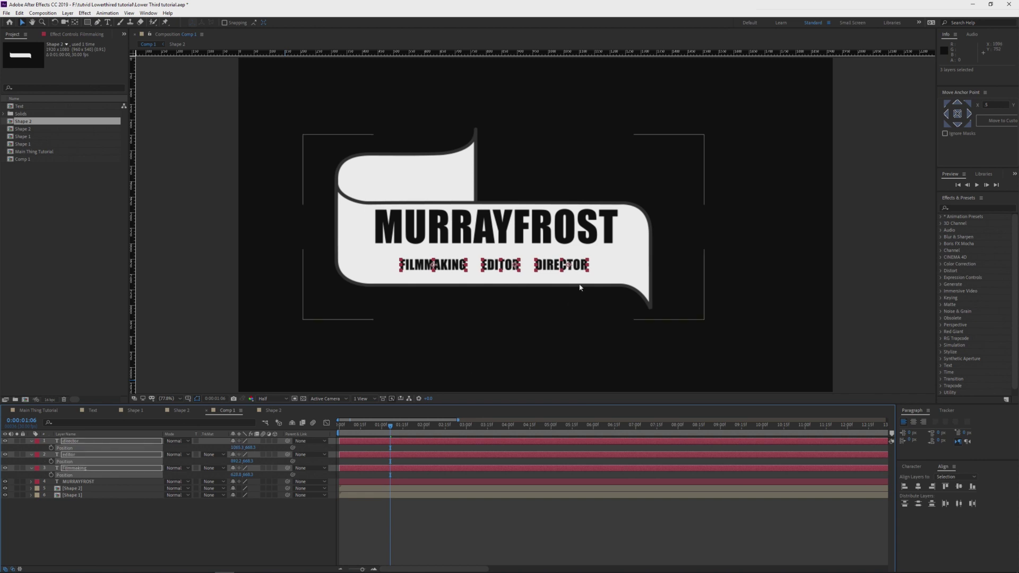
click(256, 519)
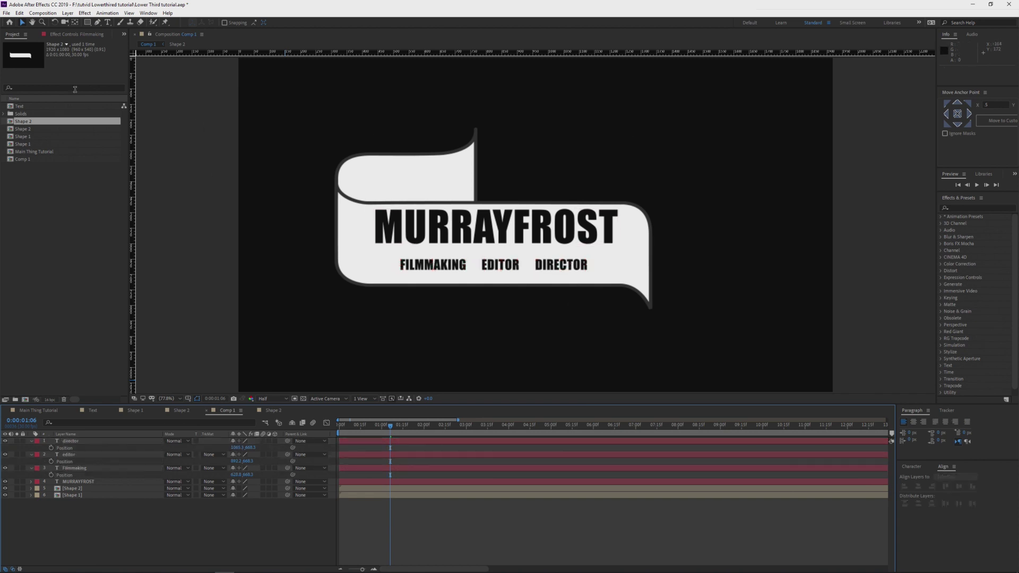
Draw a round ellipse near the ribbon's upper fold with a near-black fill and a 0 px stroke
mouse_move(88, 23)
mouse_down()
mouse_move(119, 23)
mouse_move(121, 39)
mouse_up()
drag(288, 113, 363, 181)
key(v)
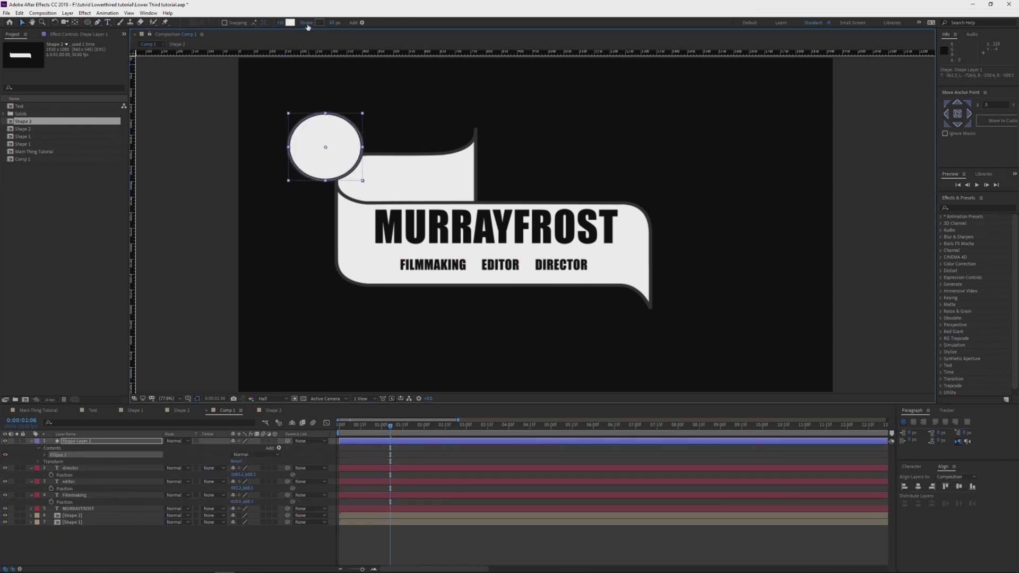
click(290, 23)
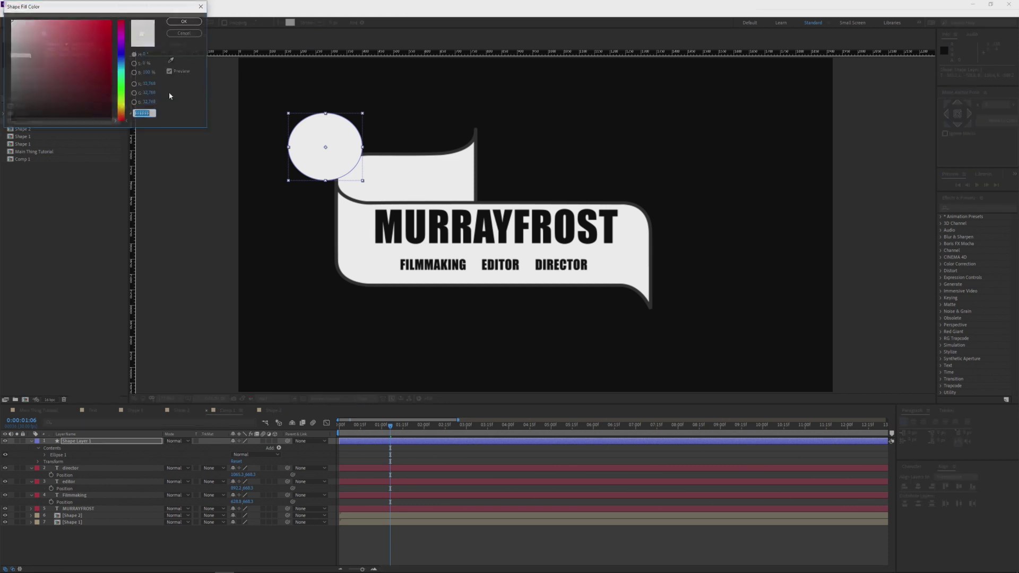
click(21, 118)
click(184, 21)
Scale the ellipse layer to 10% and place it as a separator dot between FILMMAKING and EDITOR
drag(342, 145, 491, 262)
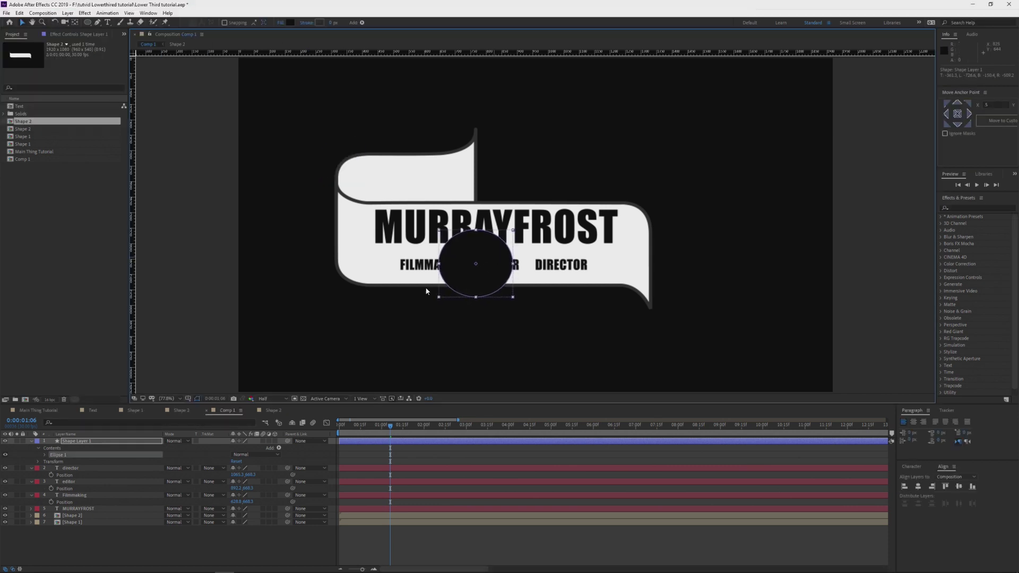
click(101, 441)
key(s)
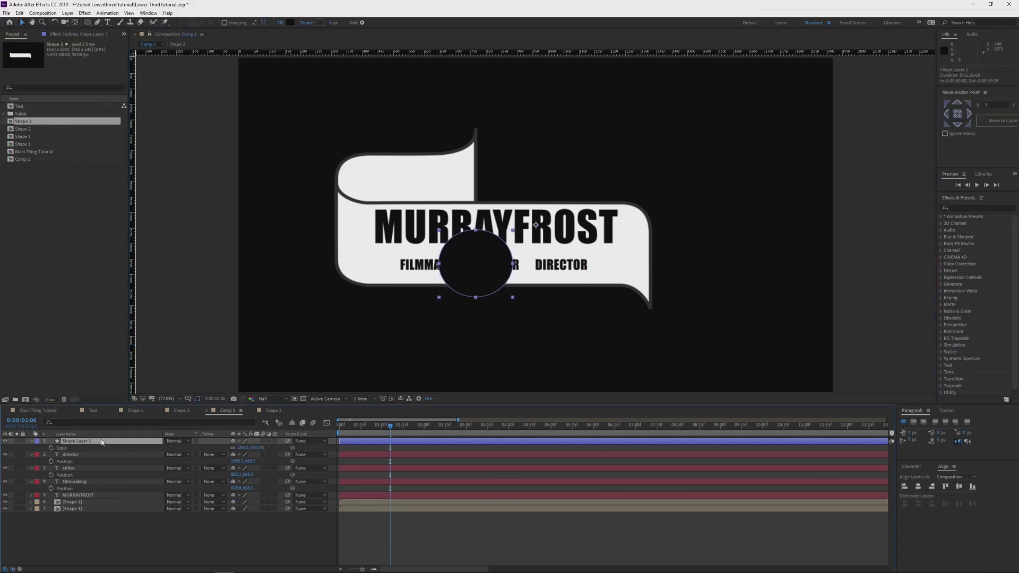
click(241, 448)
text(10)
key(Return)
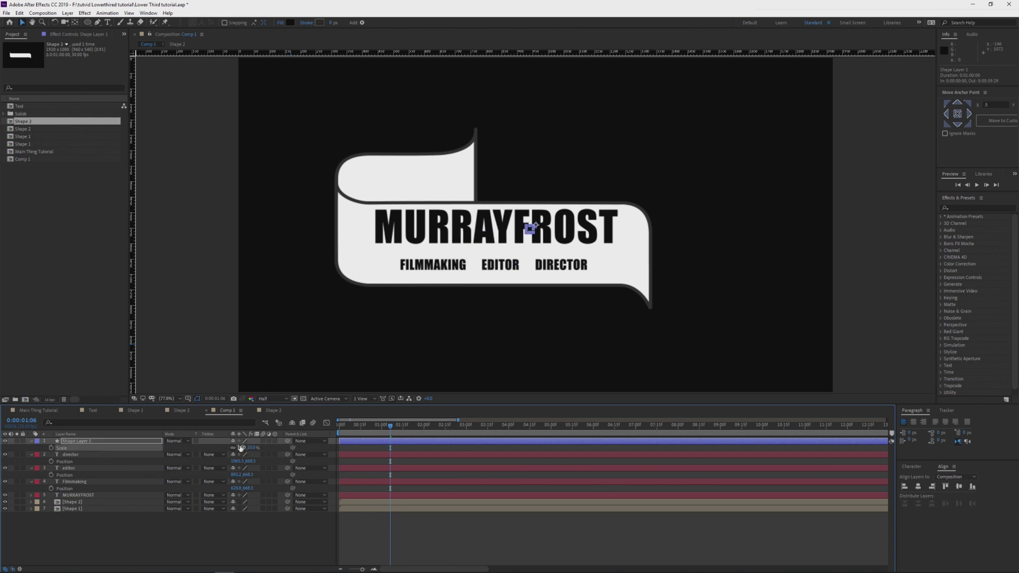
drag(515, 242, 459, 276)
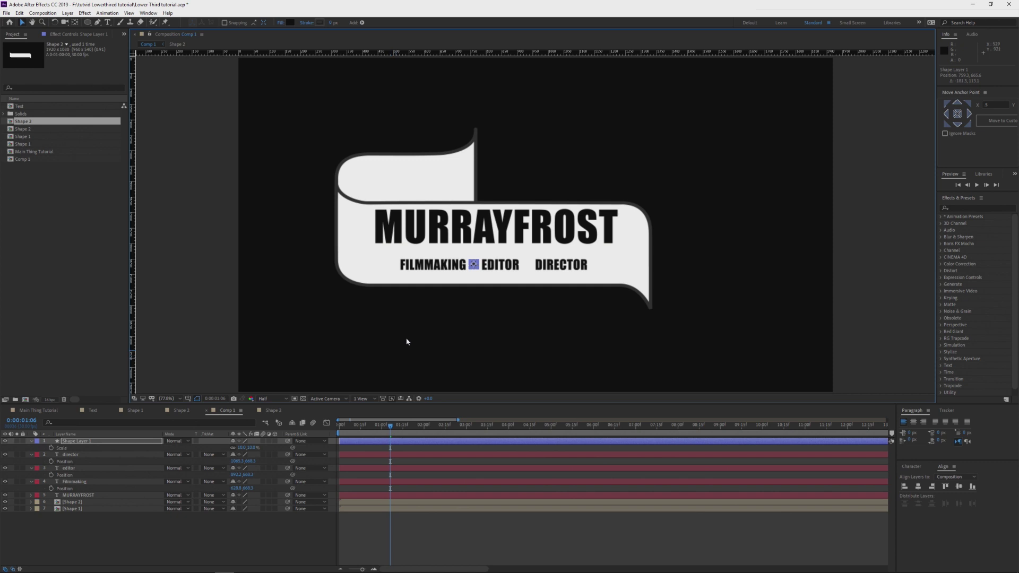
Duplicate the dot into the gap between EDITOR and DIRECTOR, fine-tune the height of both dots and save the project
key(ctrl+d)
drag(473, 264, 527, 265)
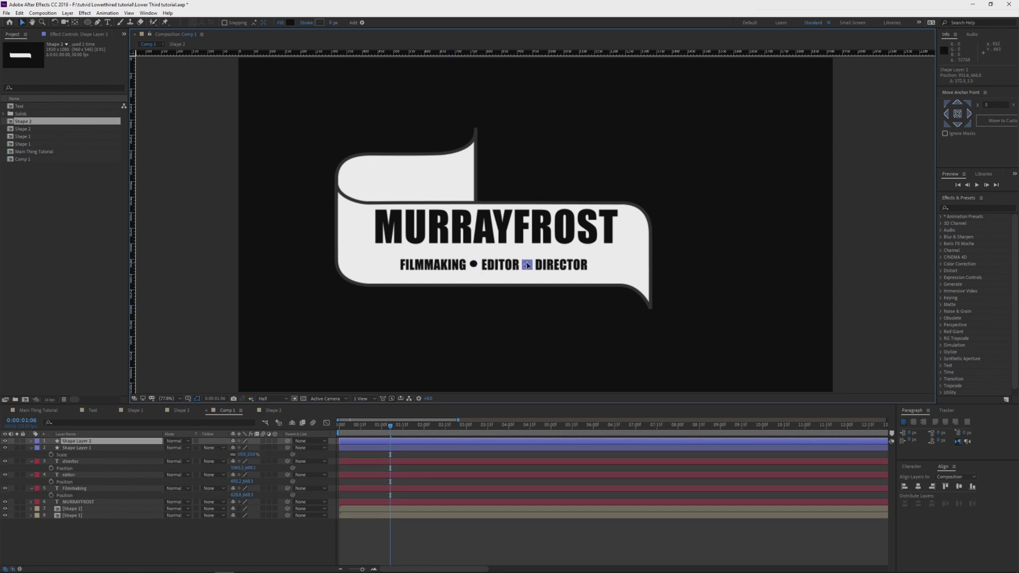
click(473, 265)
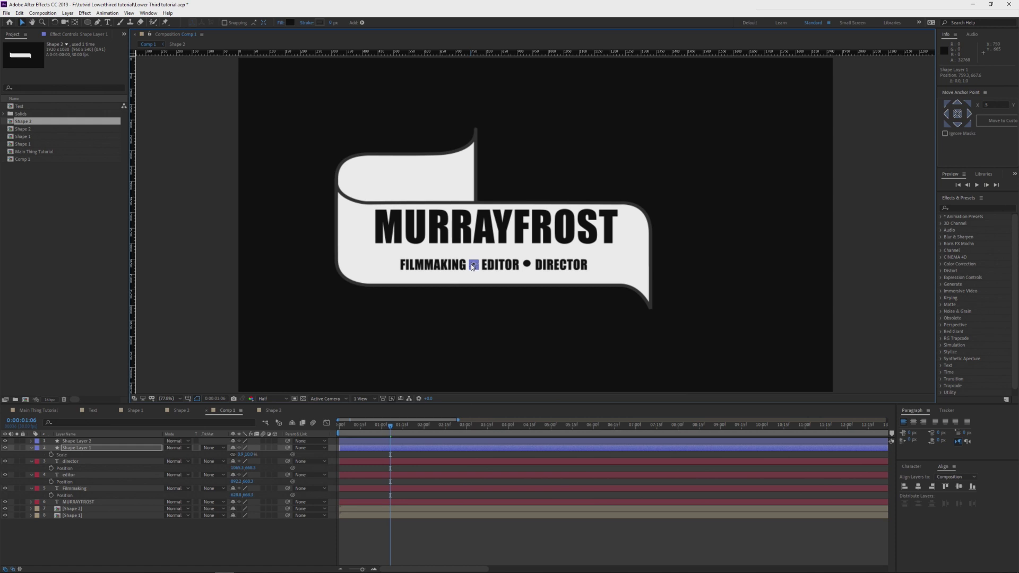
click(529, 265)
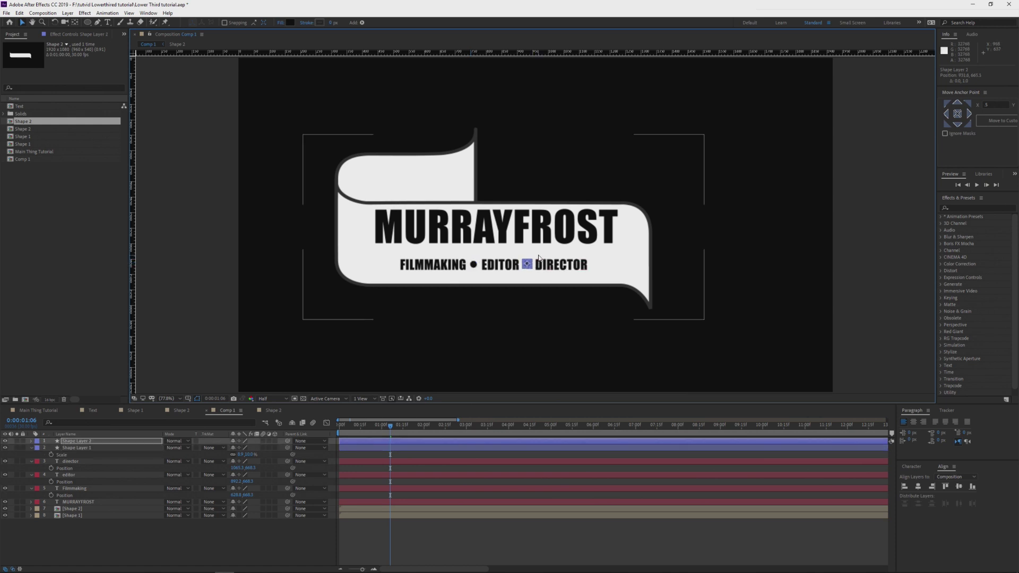
click(213, 537)
key(ctrl+s)
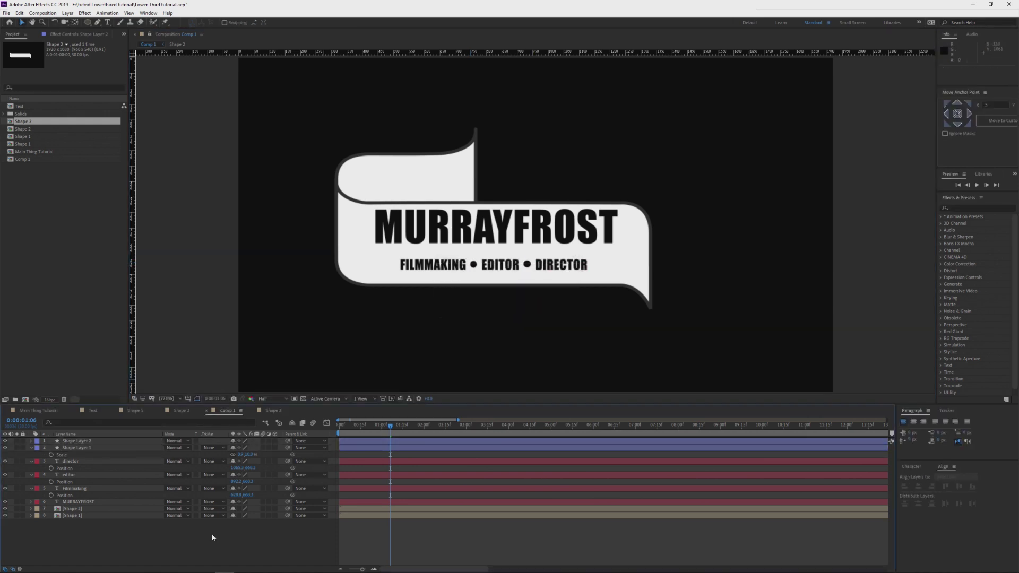
Collapse the open layer properties and pre-compose the two dots and four text layers as "Text"
click(32, 489)
click(31, 475)
click(31, 462)
click(31, 449)
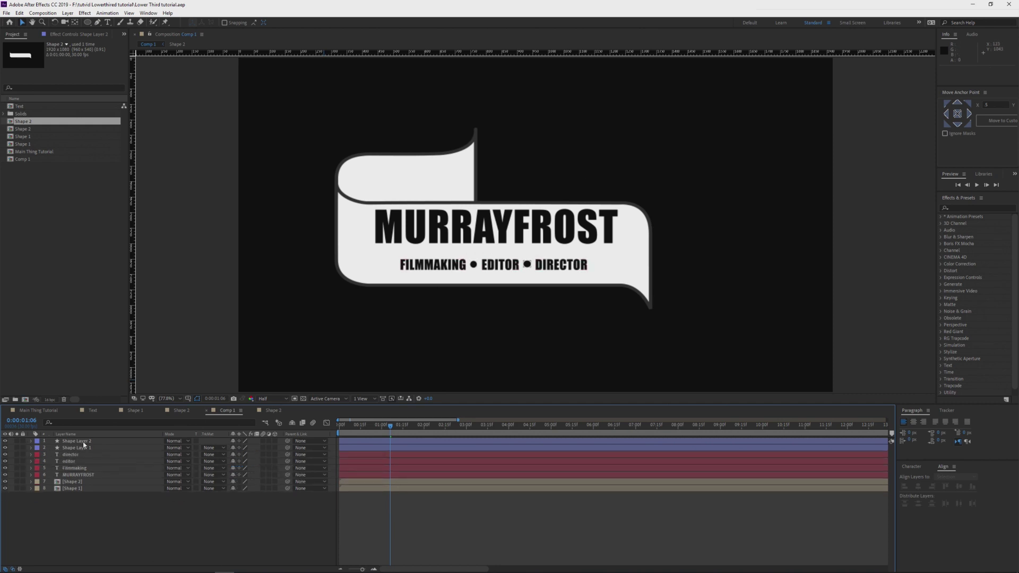
click(84, 442)
shift+click(79, 475)
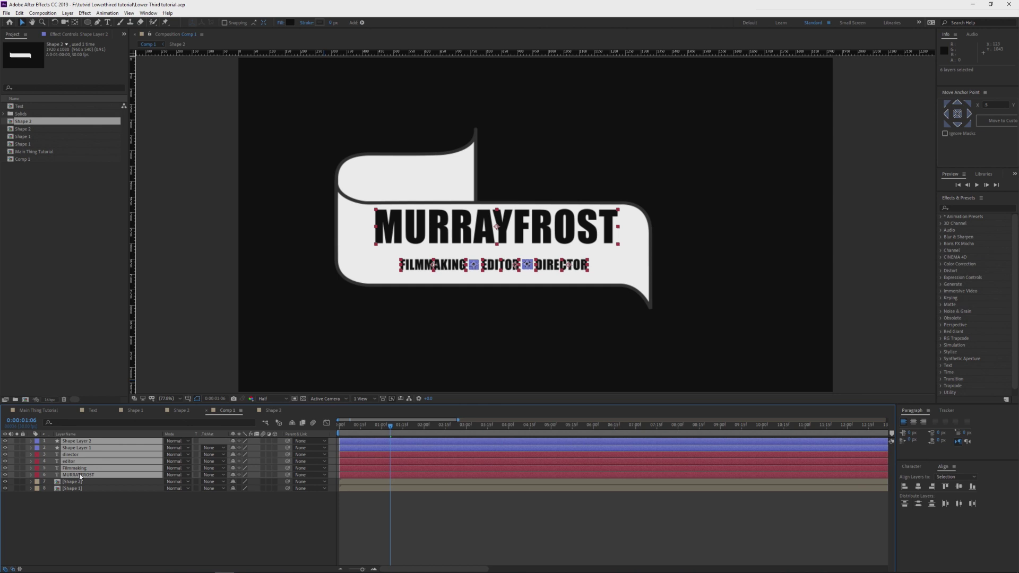
key(ctrl+shift+c)
text(Text)
key(Return)
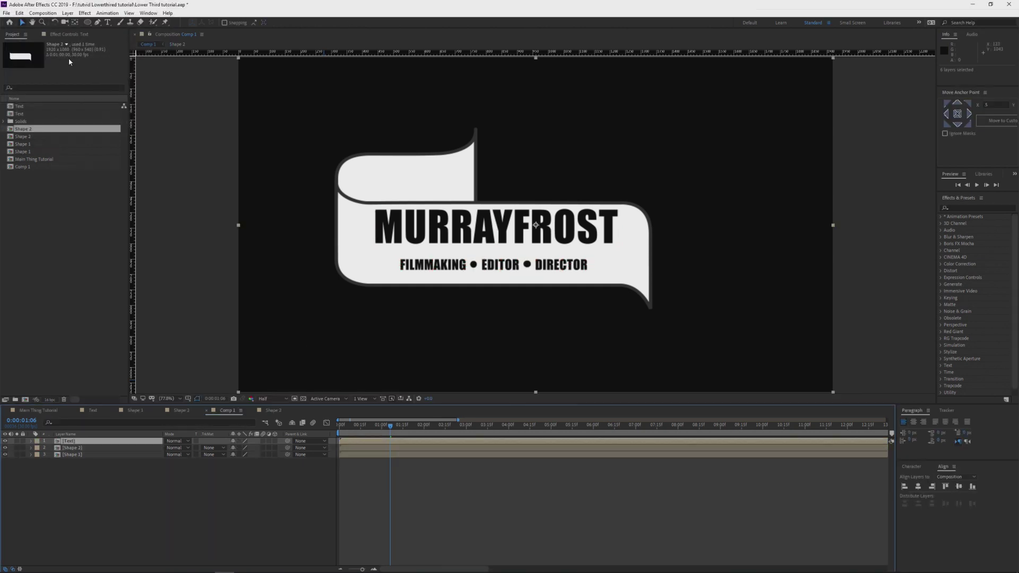
Close the Shape 2 composition and scrub through Comp 1, parking the playhead at 0:00:01:05
double_click(83, 442)
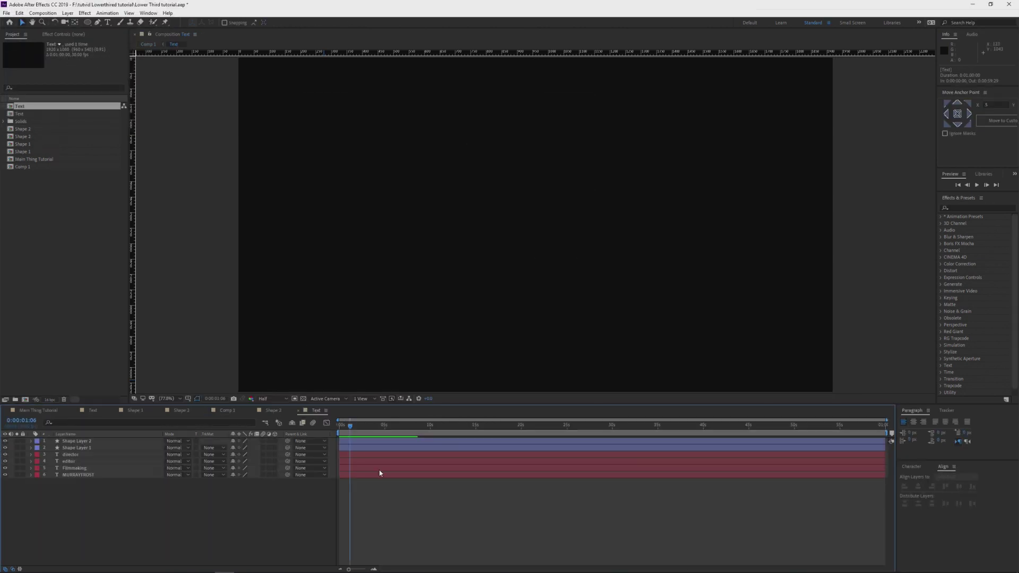
click(272, 412)
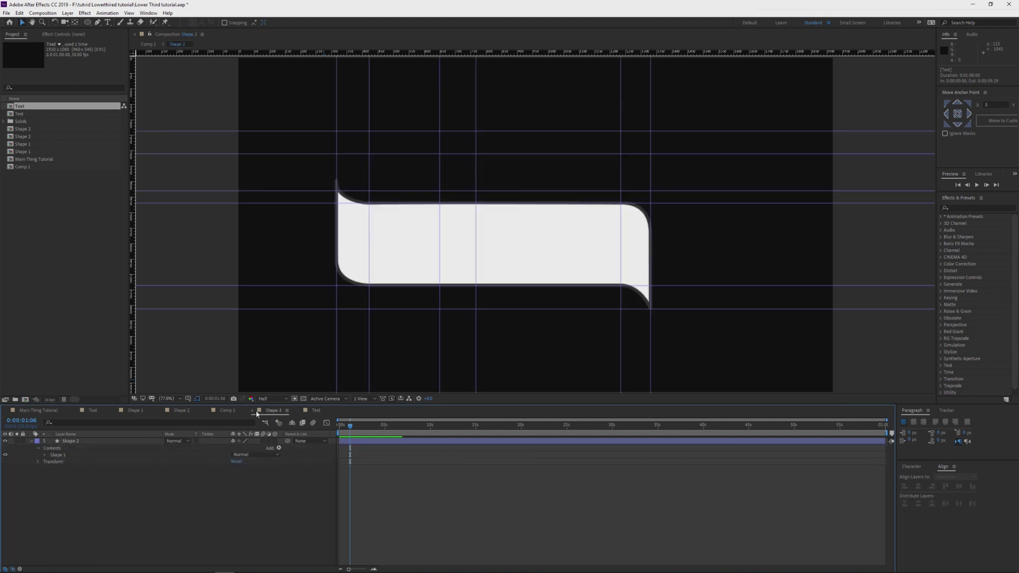
click(253, 412)
drag(365, 428, 390, 425)
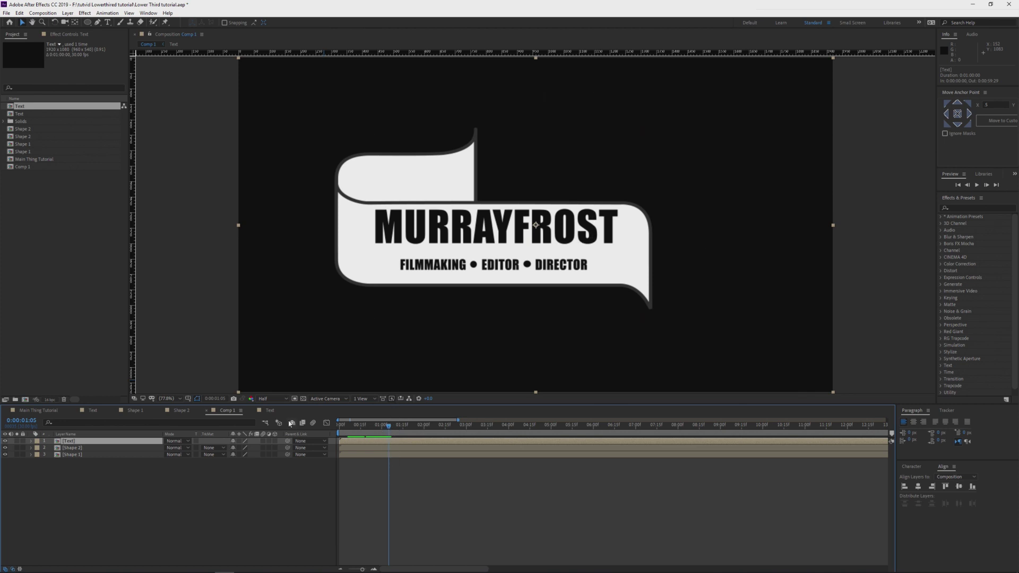
Open the Text composition, enlarge its timeline scale and turn on the transparency grid
click(270, 411)
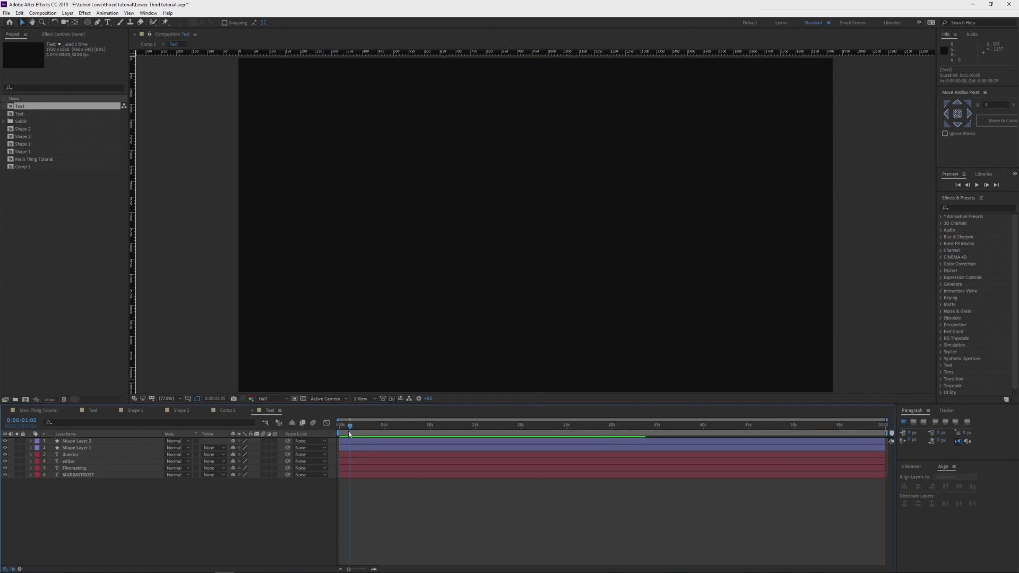
key(equal)
key(equal)
key(equal)
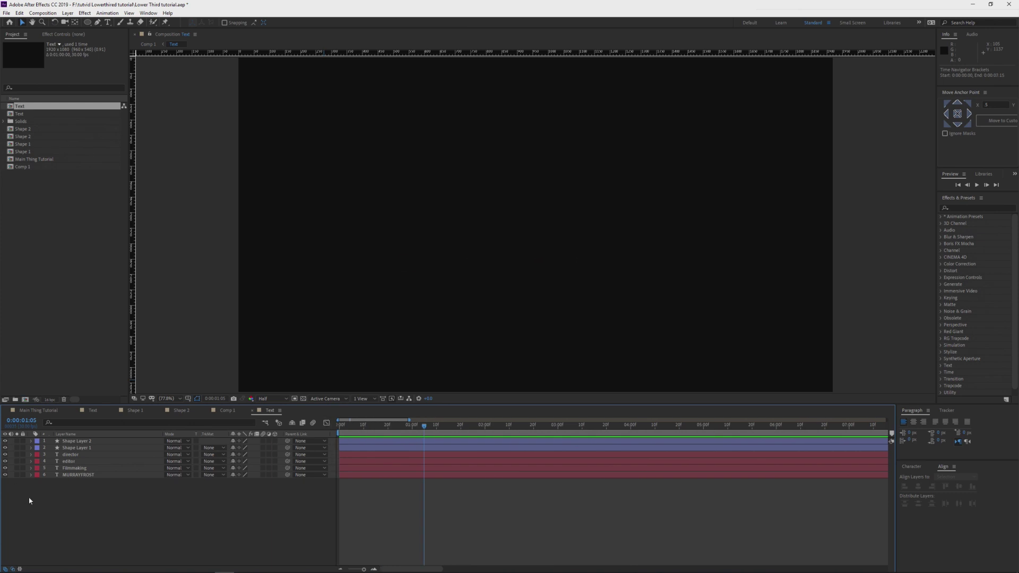
click(304, 399)
Keyframe Position on all six Text layers, move those keyframes forward, offset the 0:00:01:05 positions off the ribbon and return to Comp 1
drag(73, 502, 82, 441)
key(p)
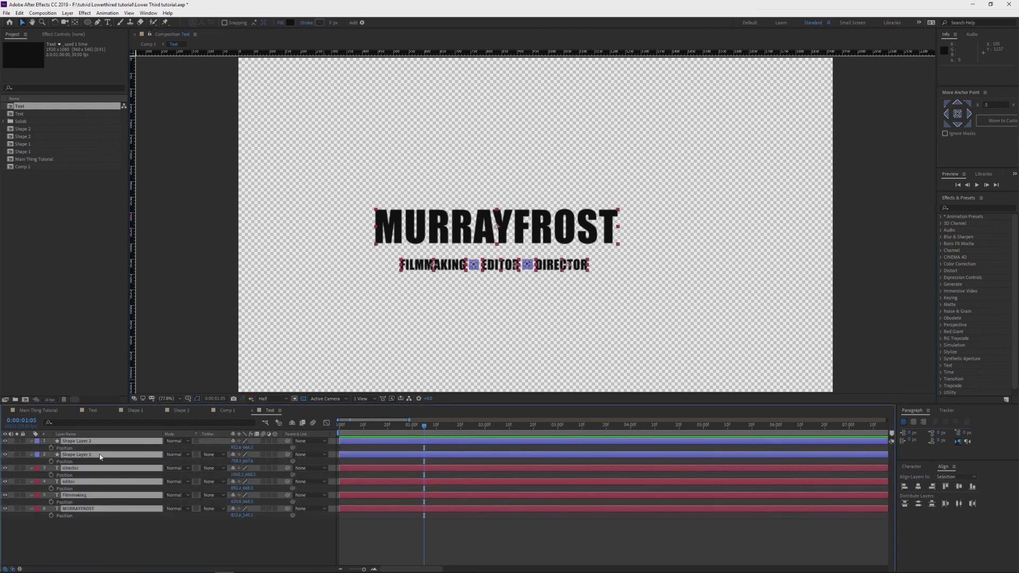
key(alt+shift+p)
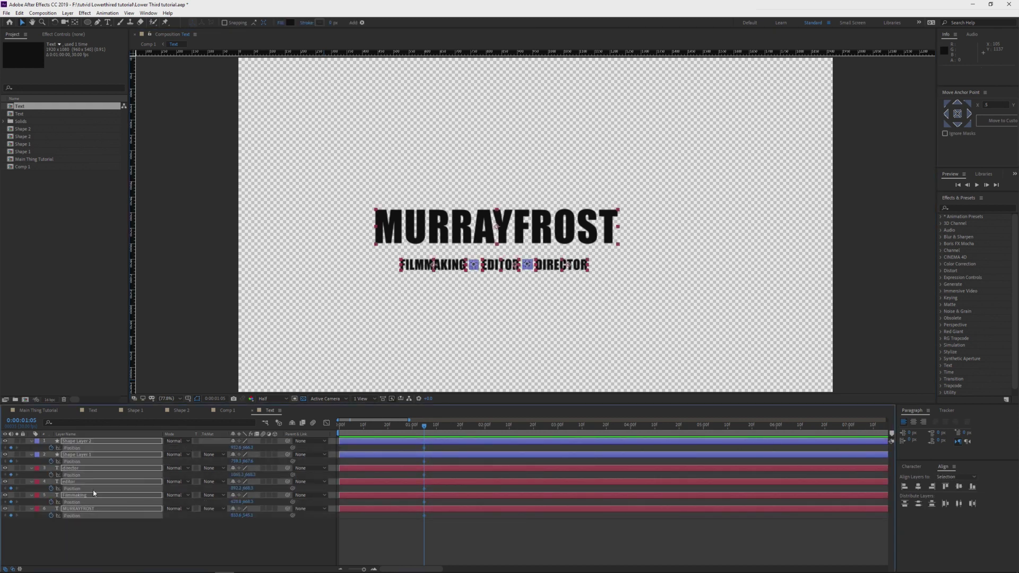
drag(424, 450, 456, 451)
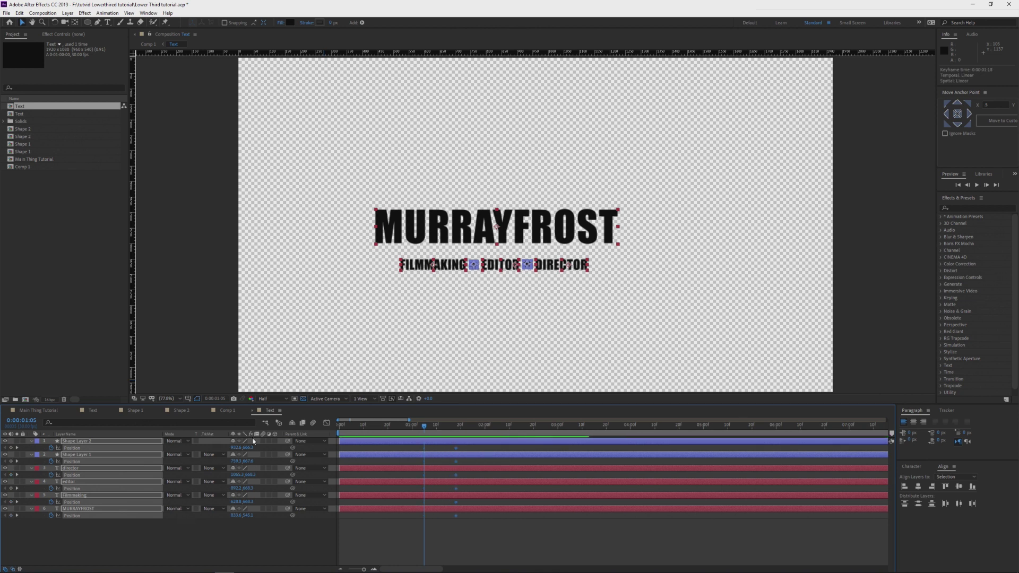
drag(247, 449, 348, 444)
click(228, 410)
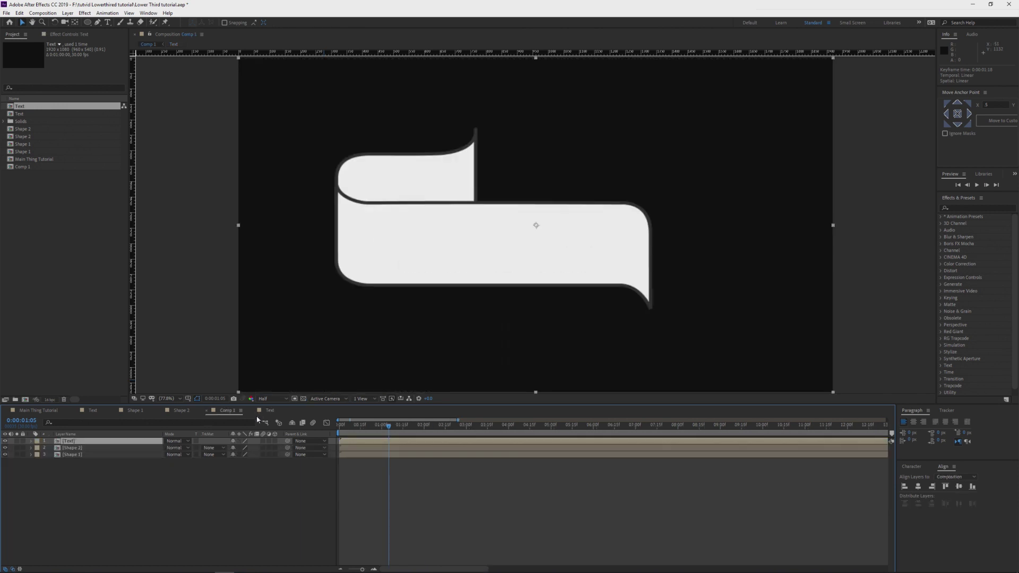
Show Comp 1's transparency grid, and in the Text composition delay the dot and role layers' Position keyframes about five frames behind the name layer's
click(303, 398)
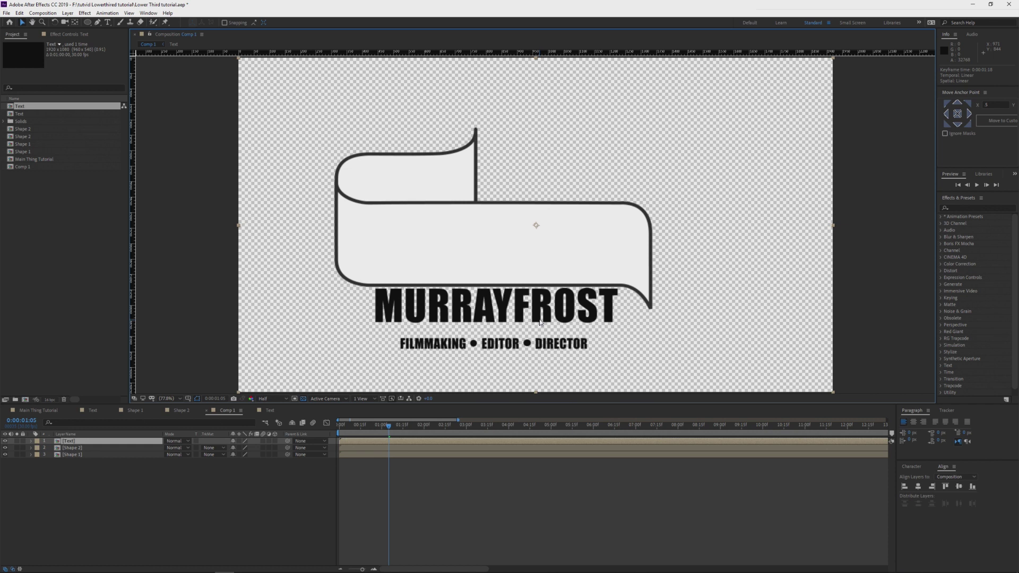
click(269, 411)
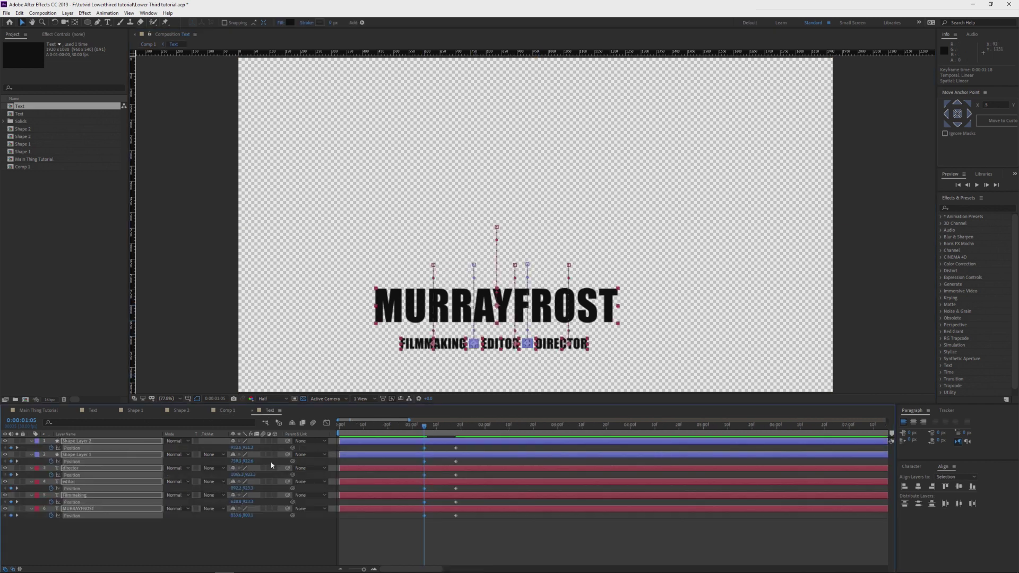
click(192, 543)
drag(464, 517, 431, 449)
key(space)
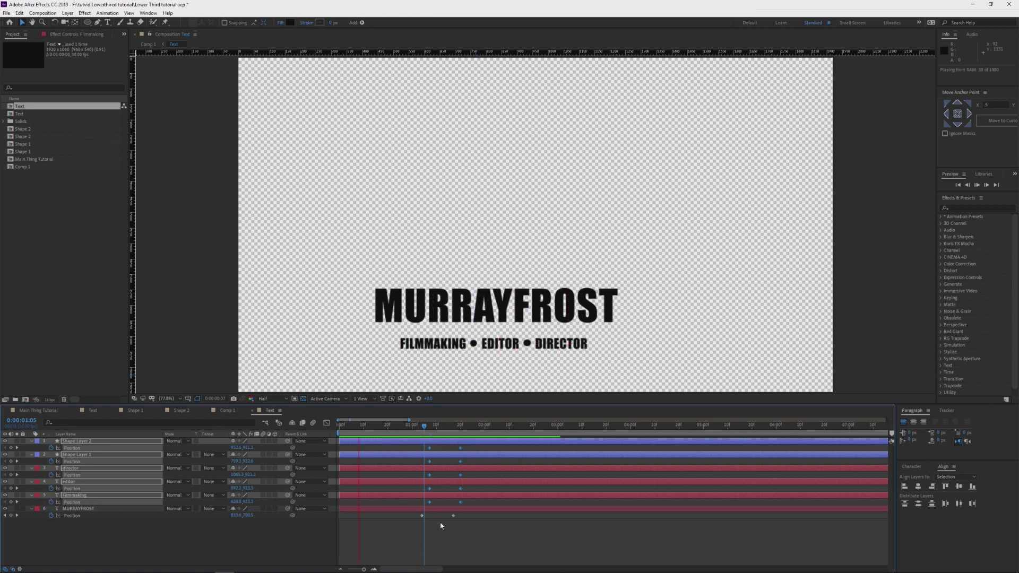
drag(460, 502, 465, 503)
Apply Easy Ease to all Position keyframes in the Text composition and display their speed curves in the Graph Editor
drag(485, 446, 407, 520)
key(F9)
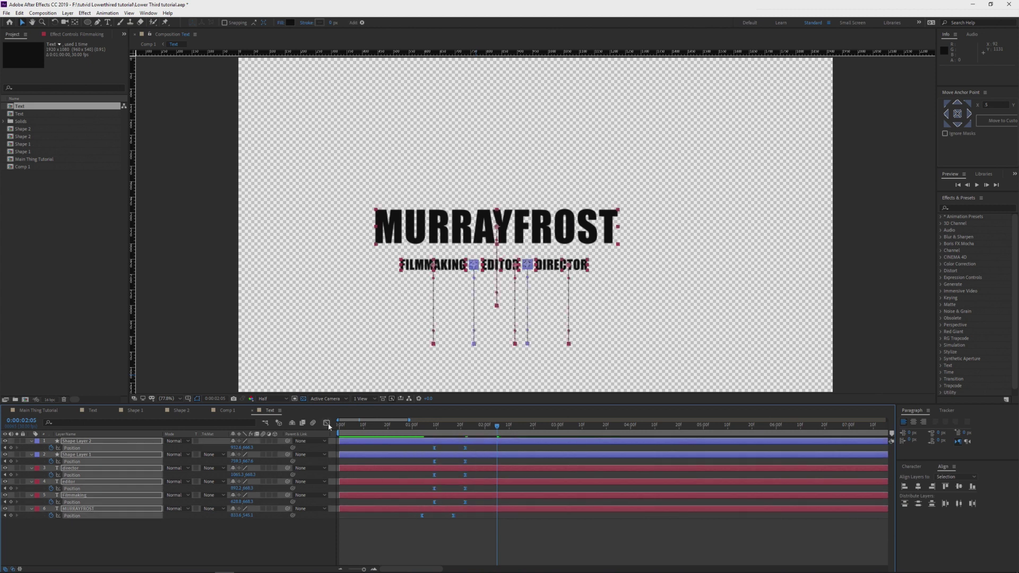
click(327, 423)
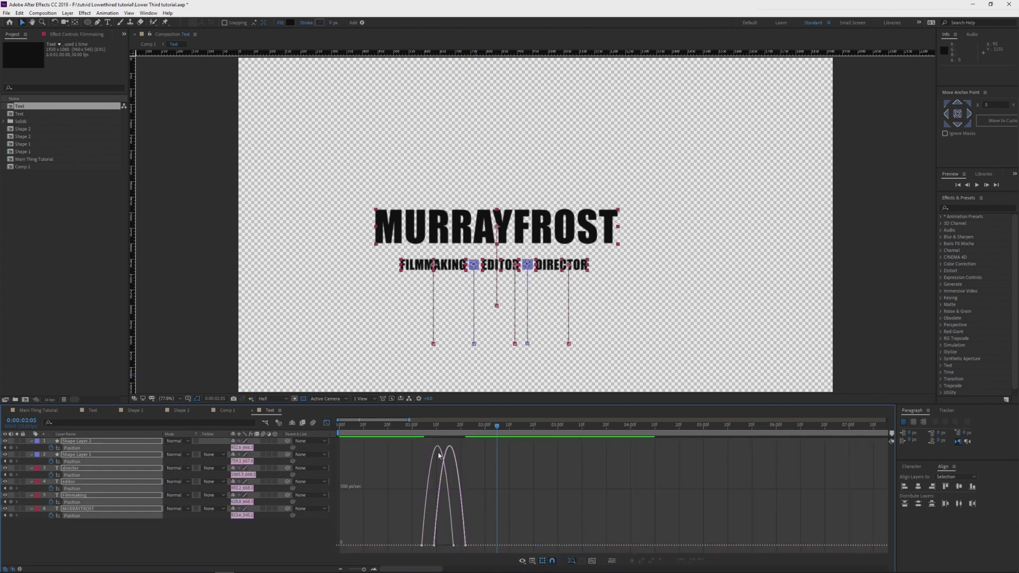
click(448, 426)
key(equal)
key(equal)
scroll(454, 468, left, 3)
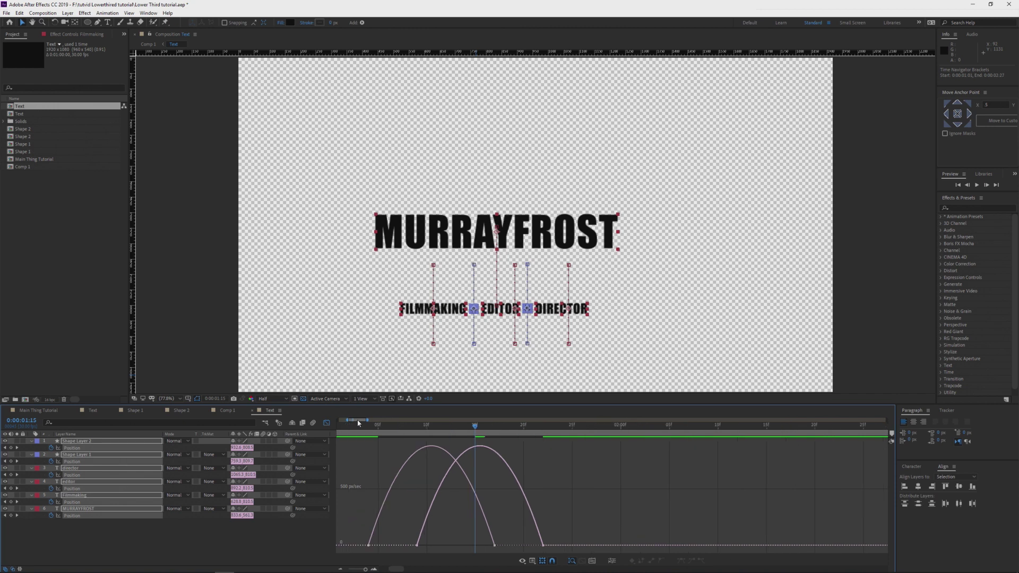
Reshape all Position speed curves to peak at the start and ease out gradually, and return to the keyframe view
click(553, 545)
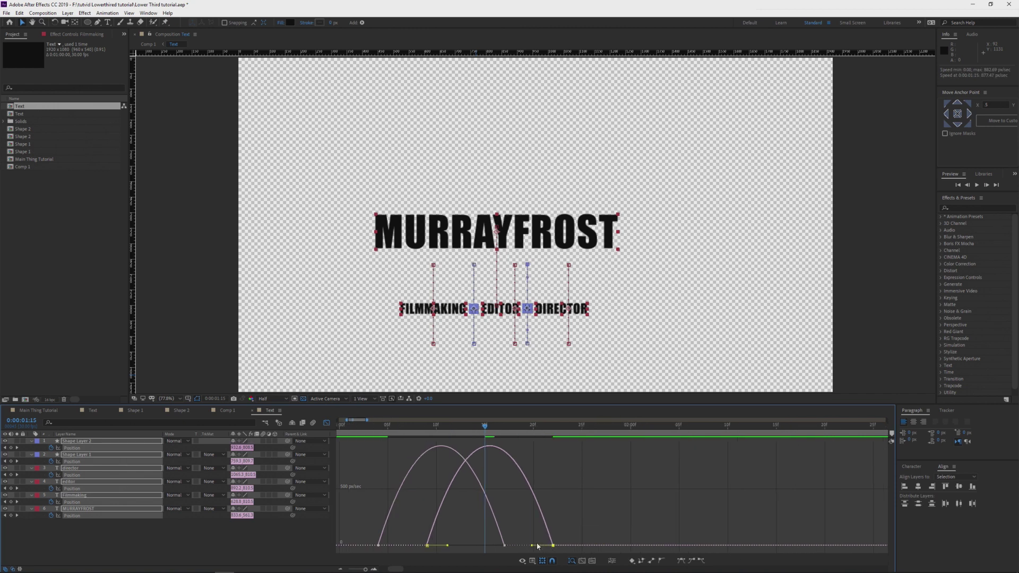
drag(532, 546, 488, 547)
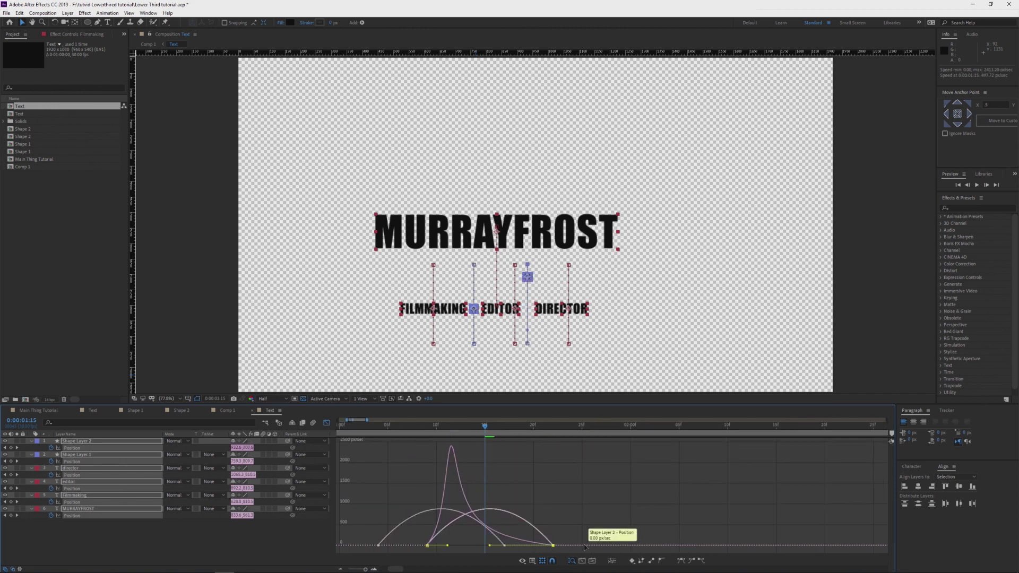
click(545, 537)
drag(533, 543, 490, 545)
click(528, 521)
drag(533, 544, 385, 537)
click(529, 523)
click(527, 522)
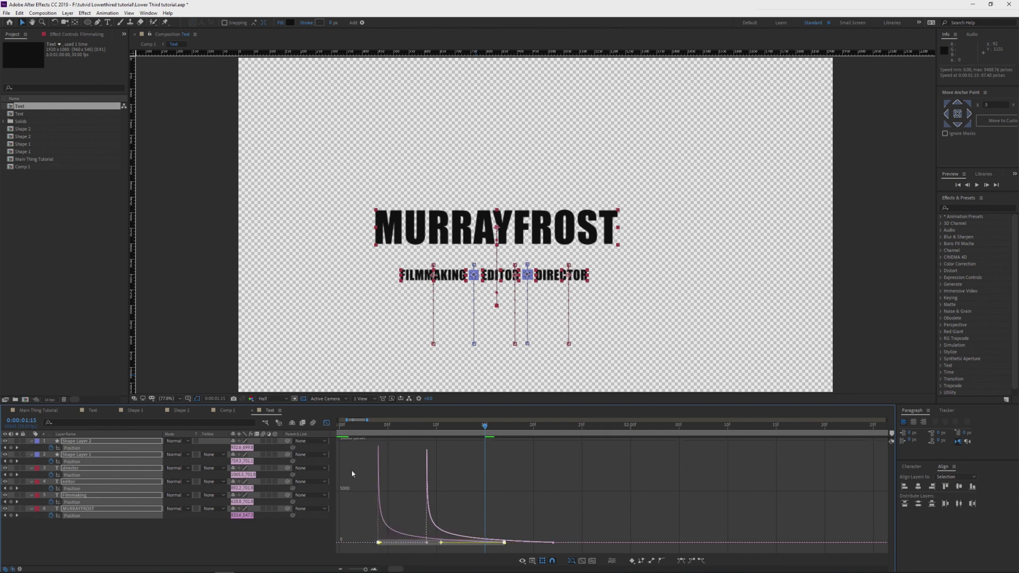
click(327, 423)
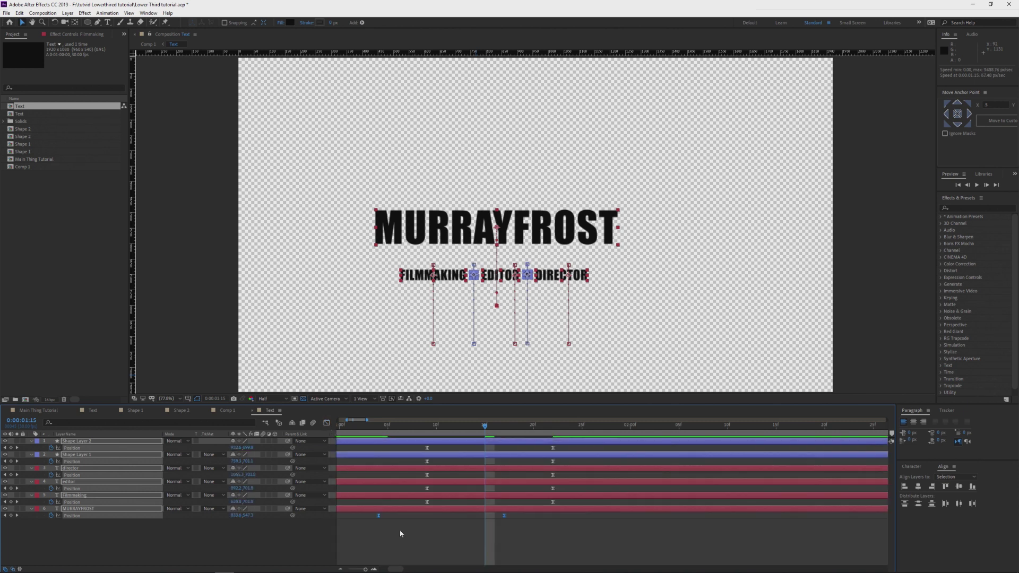
Preview the text animation in the Text composition and in Comp 1
drag(367, 421, 466, 420)
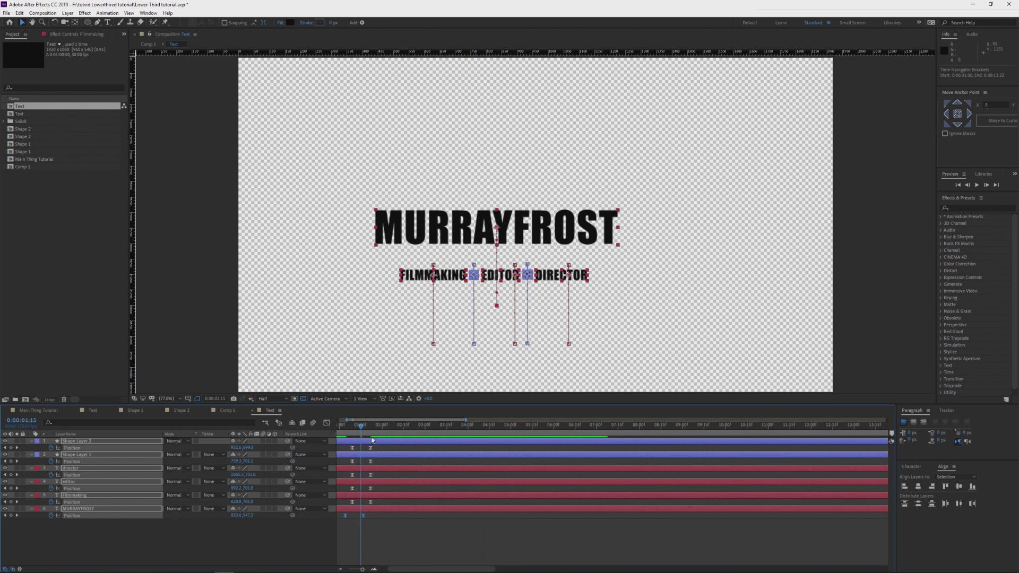
drag(374, 421, 333, 426)
key(space)
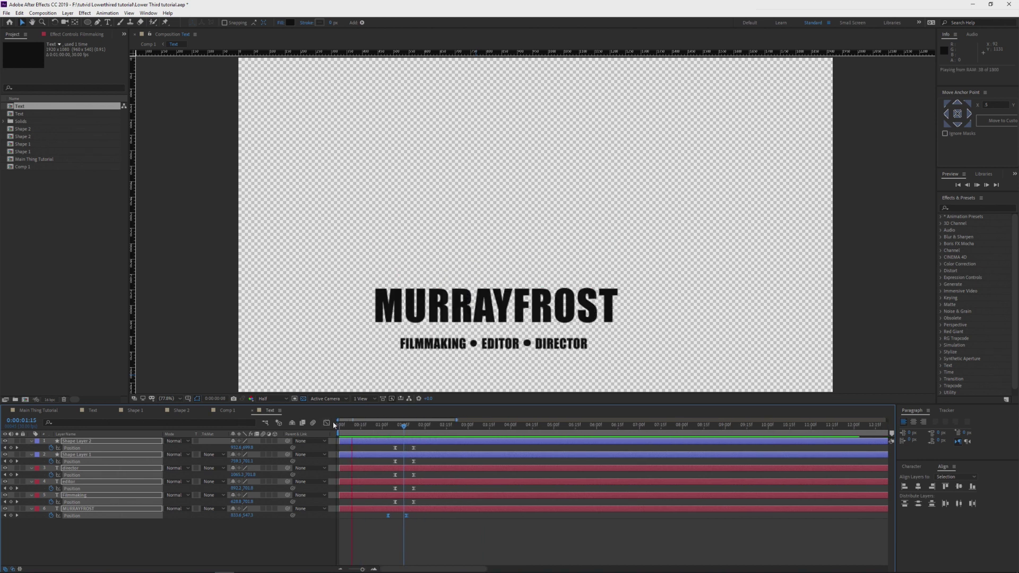
key(space)
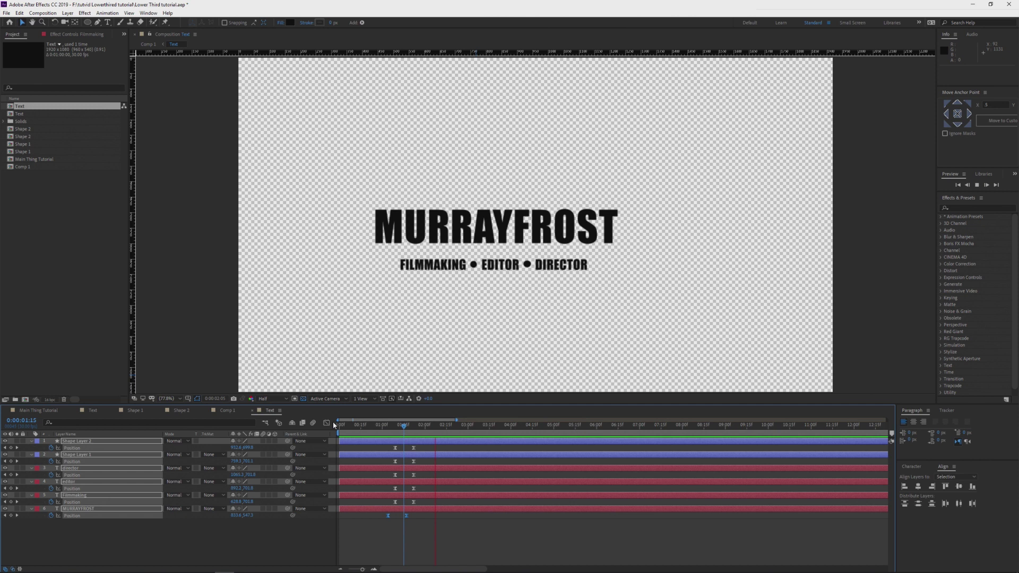
click(228, 411)
key(space)
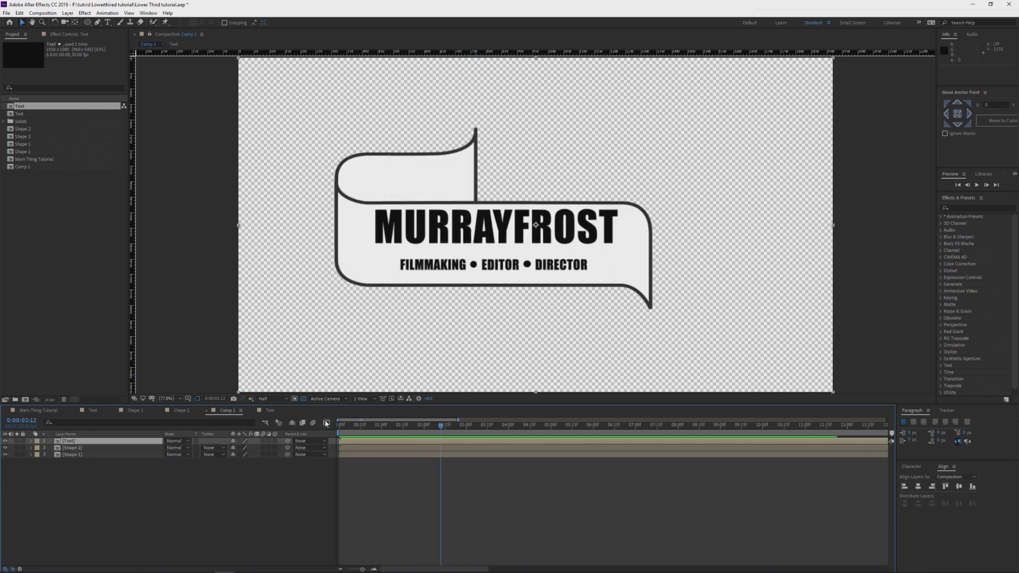
Slow the text move by delaying the end Position keyframes in the Text composition, and preview the result in Comp 1
click(269, 410)
drag(427, 447, 405, 524)
click(228, 411)
key(space)
key(space)
Try a rectangular mask on the Text layer to hide the text below the ribbon, and delete that mask
drag(401, 420, 386, 431)
click(66, 442)
drag(87, 23, 122, 23)
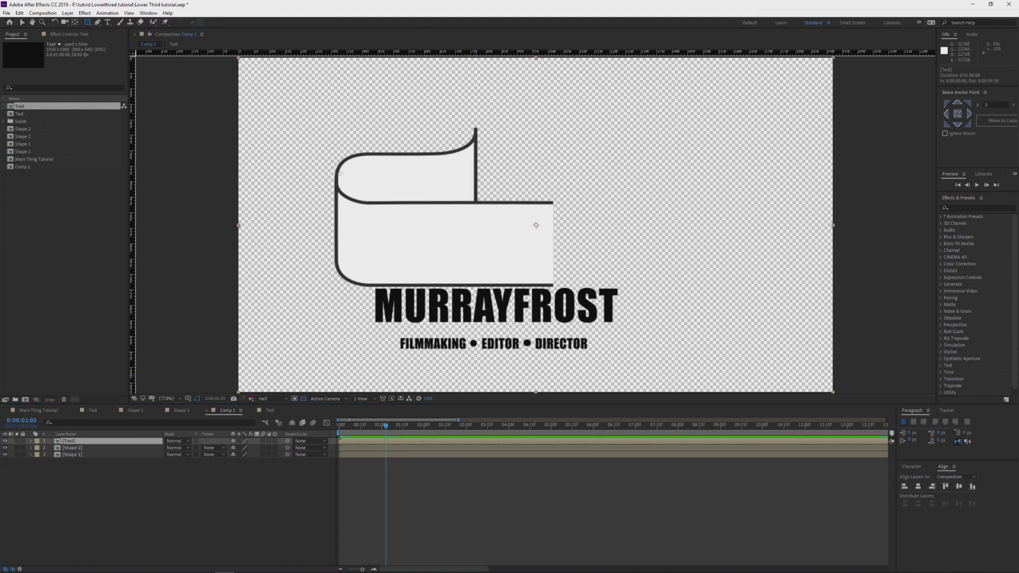
drag(287, 144, 650, 285)
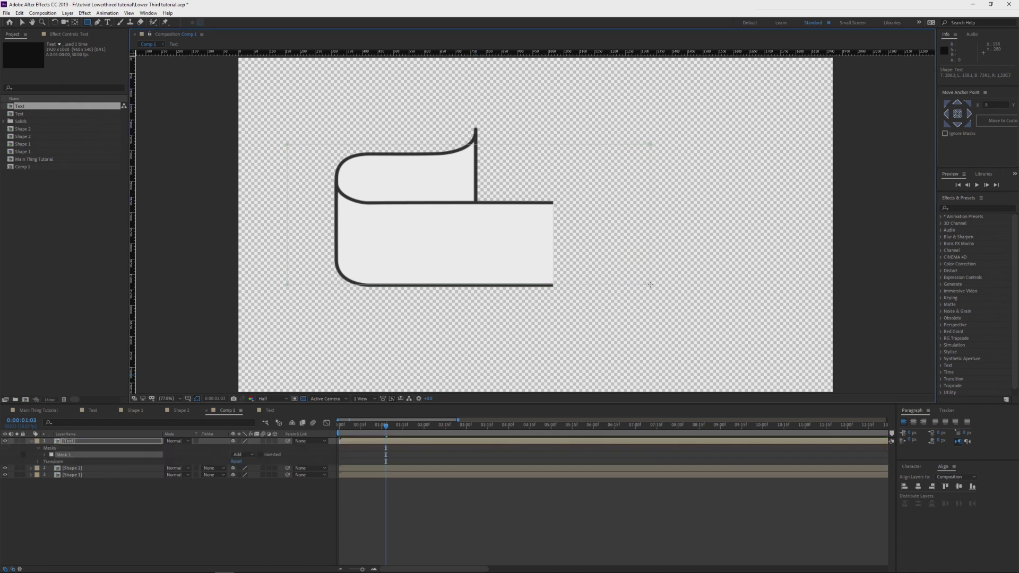
drag(655, 285, 688, 286)
drag(387, 429, 419, 431)
key(v)
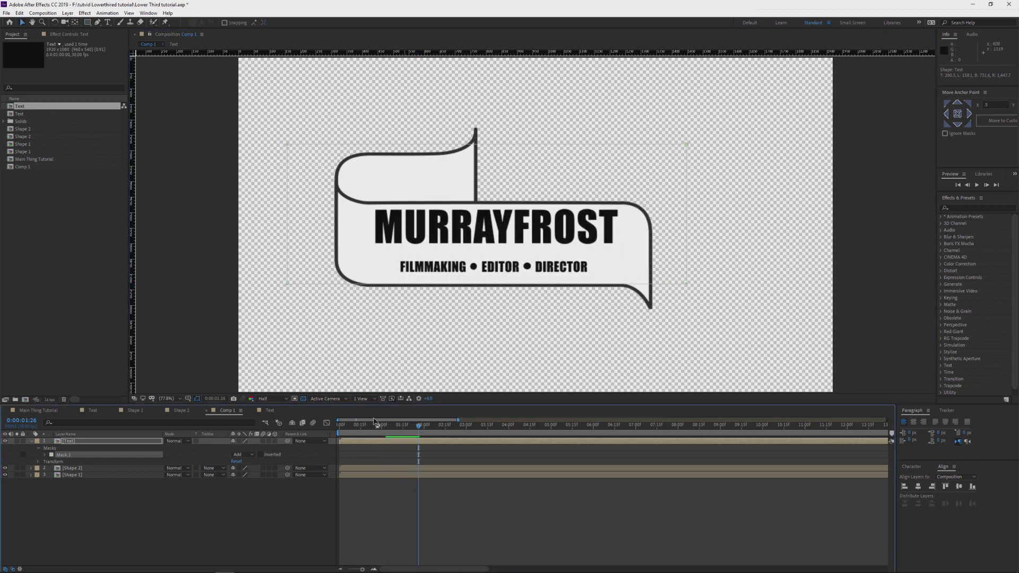
key(Delete)
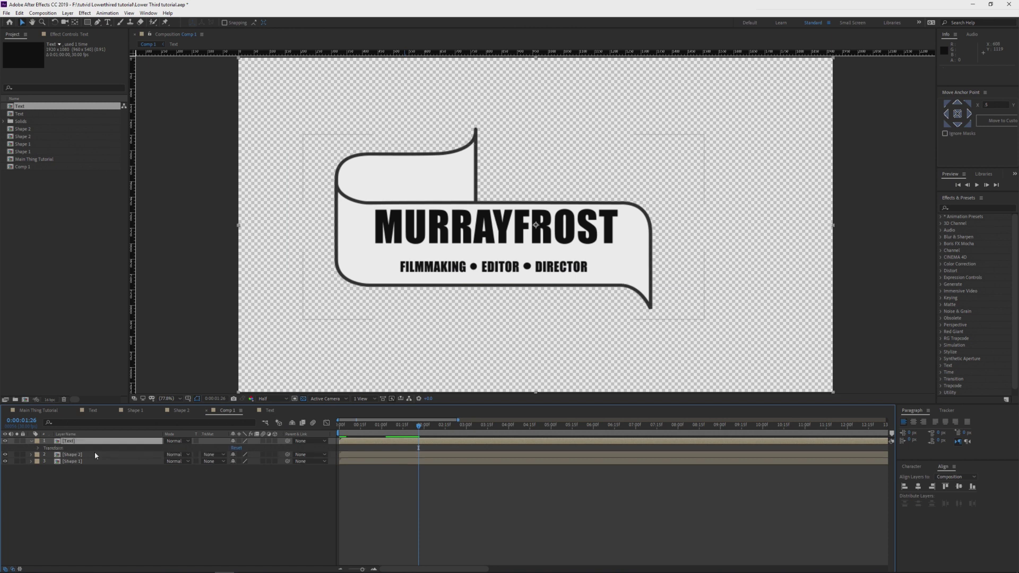
Duplicate the Shape 2 layer, place the copy directly above Text and set Text's track matte to Alpha
drag(348, 428, 388, 427)
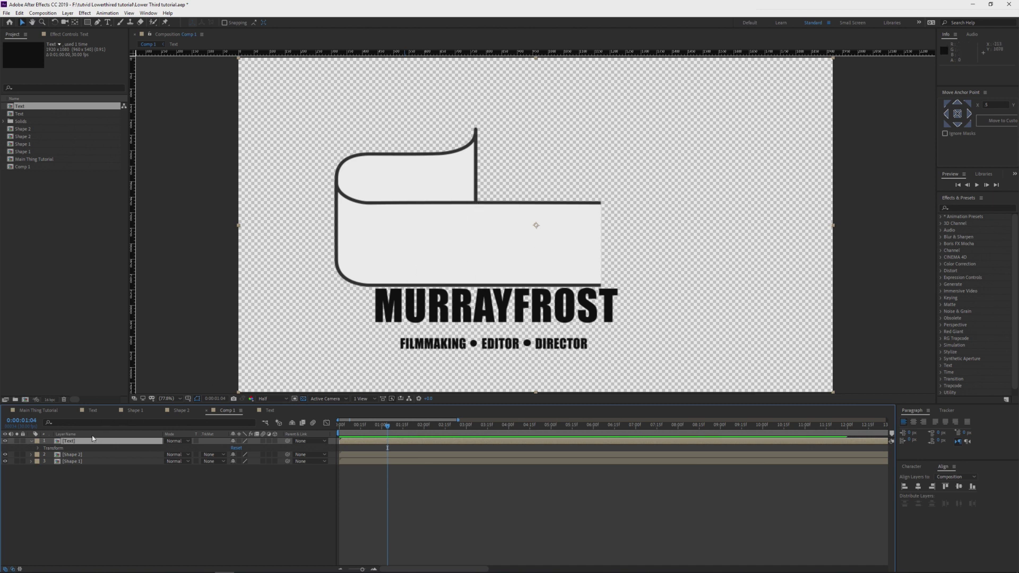
click(77, 455)
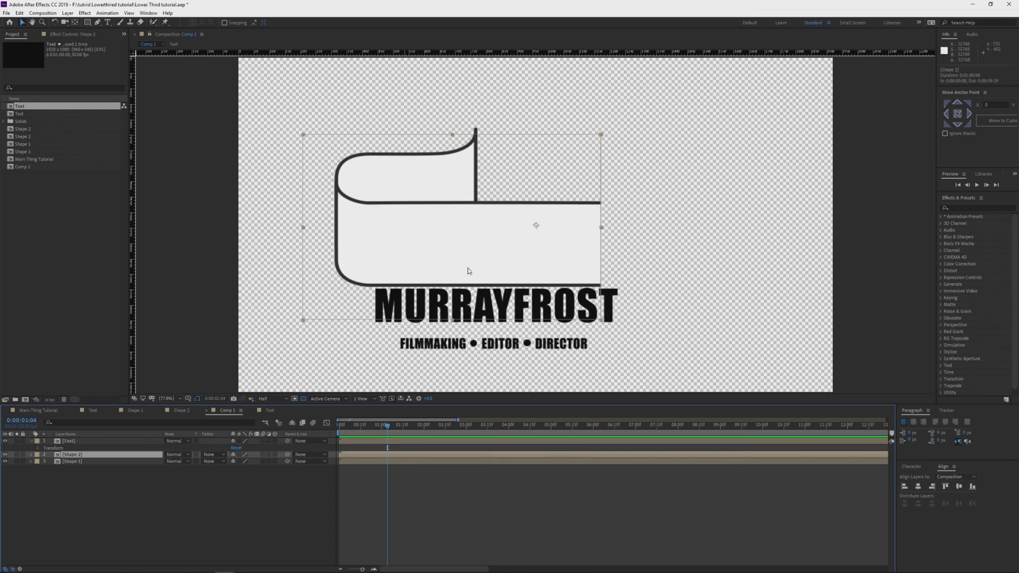
key(ctrl+d)
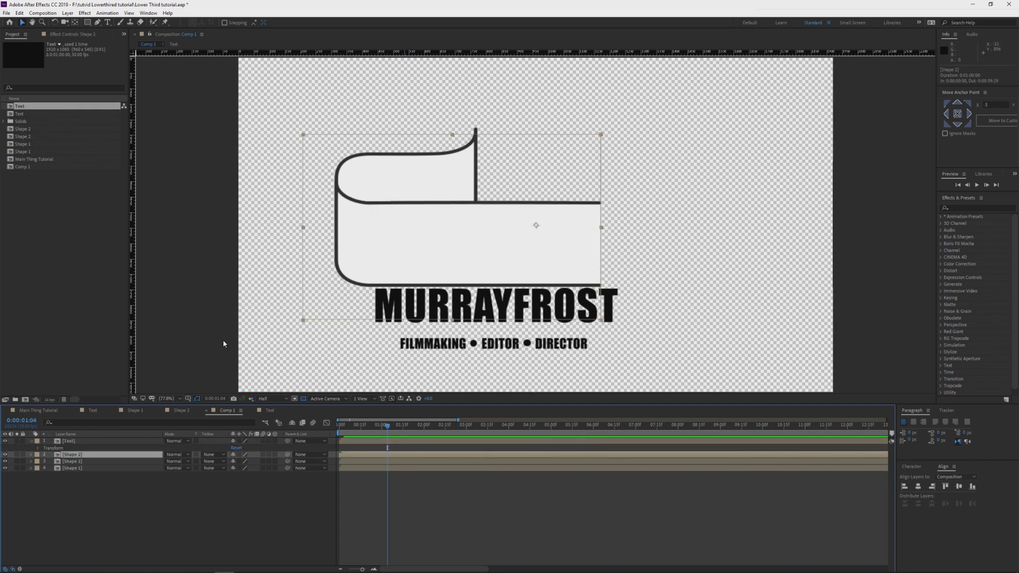
drag(80, 455, 79, 442)
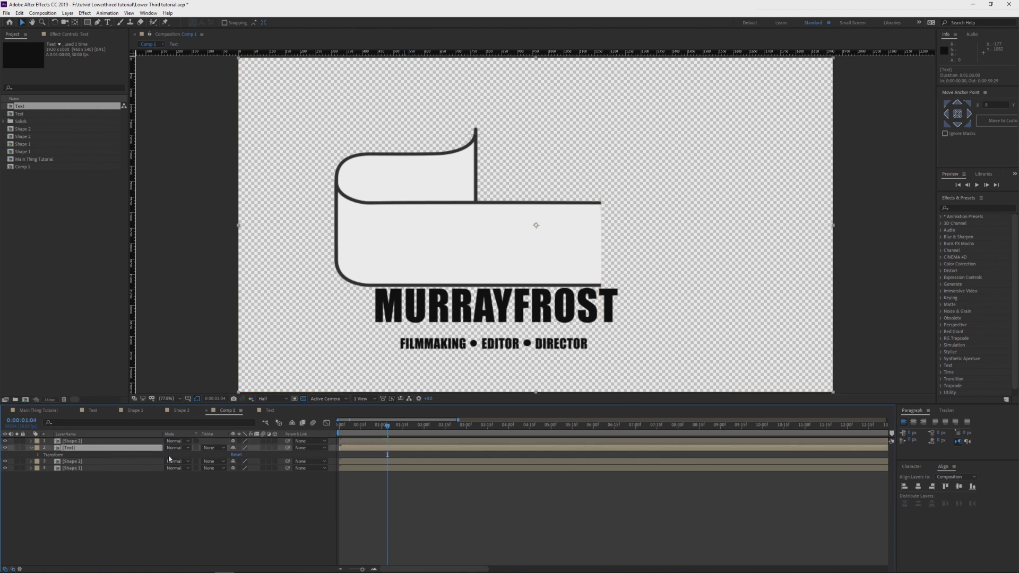
click(212, 448)
click(244, 469)
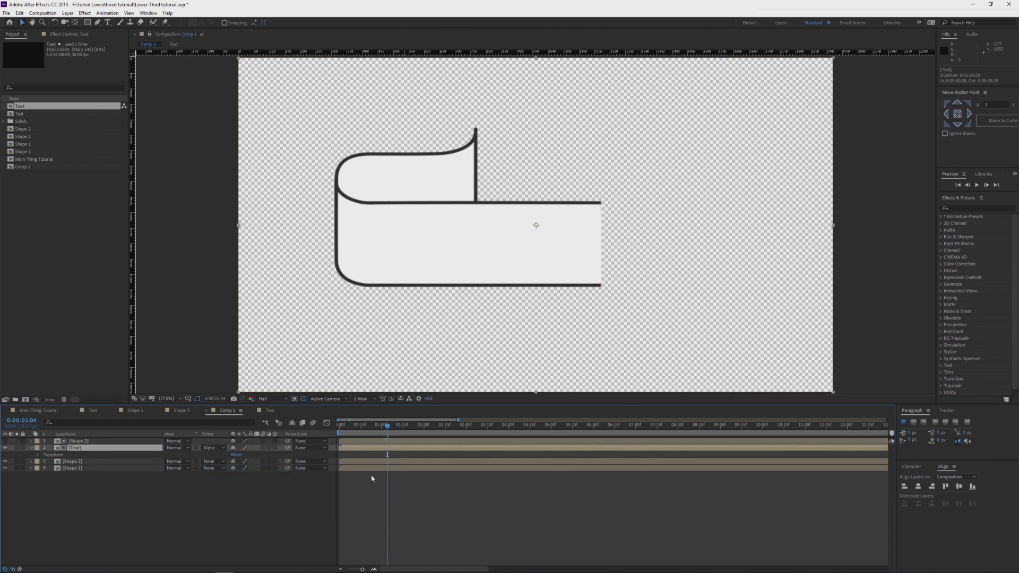
Scrub through Comp 1 at normal and 200% magnification to examine how the matte clips the text at the ribbon's lower edge
drag(387, 429, 396, 429)
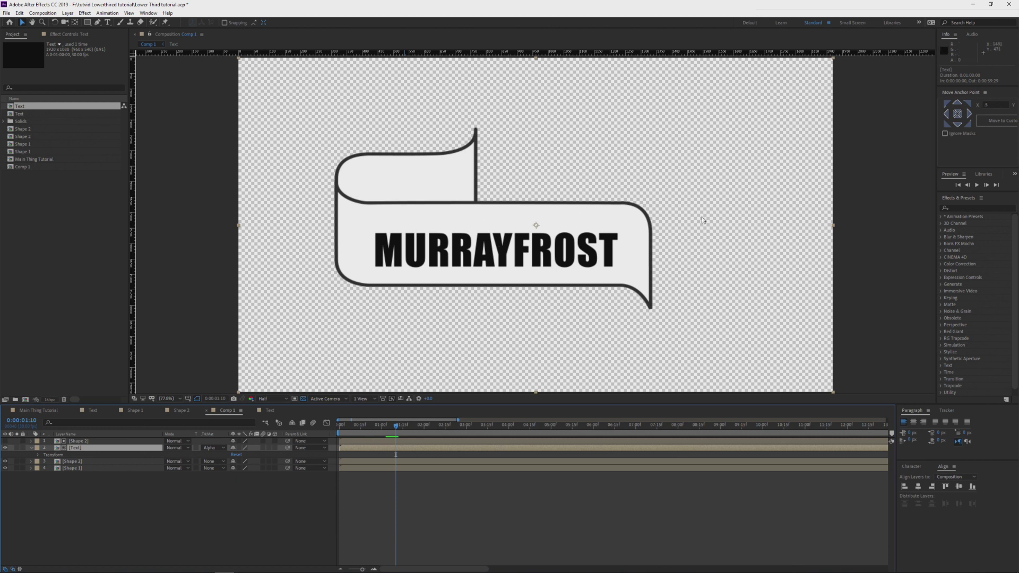
drag(397, 431, 387, 426)
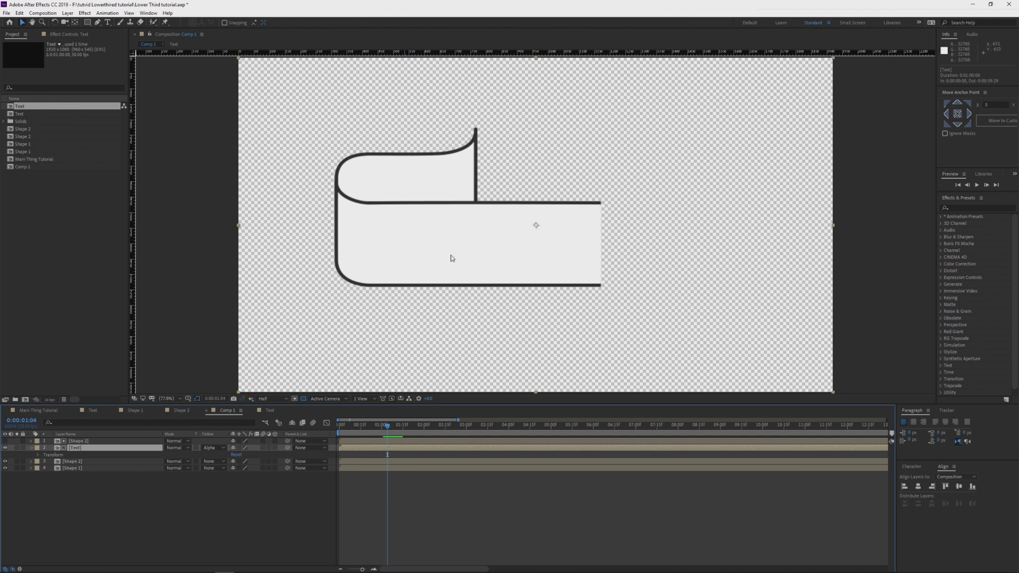
drag(388, 429, 408, 436)
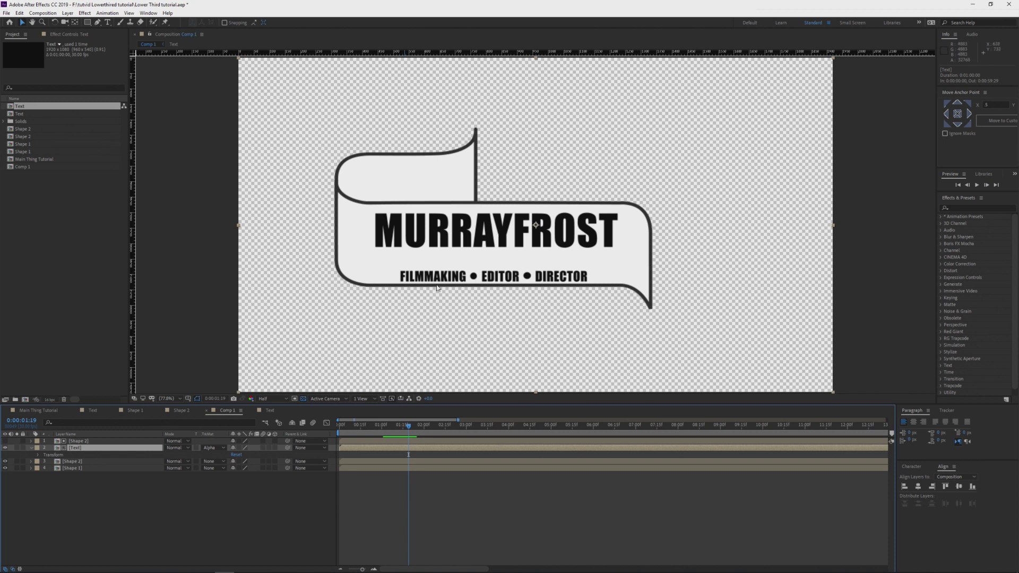
scroll(437, 288, up, 3)
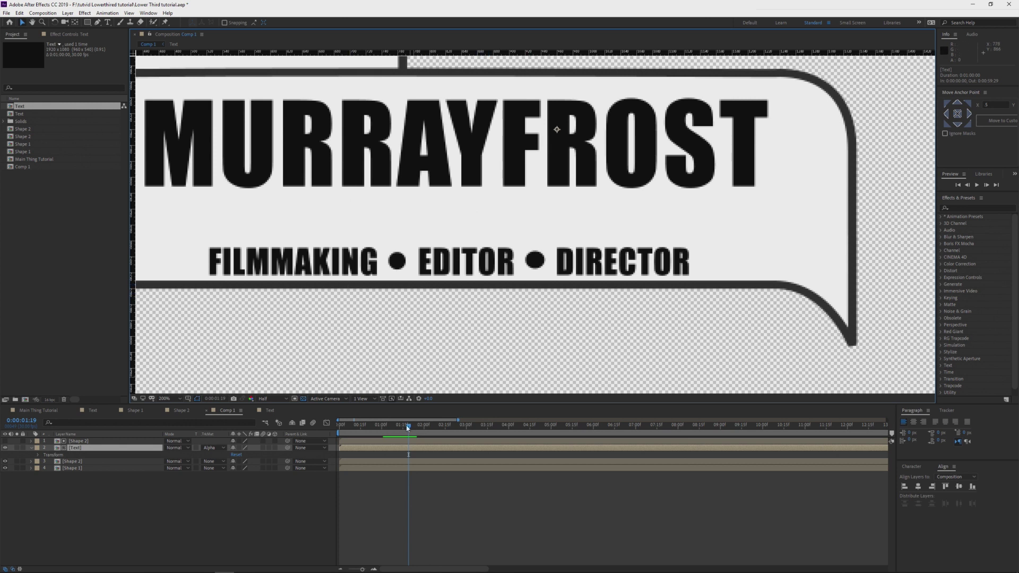
drag(408, 428, 406, 428)
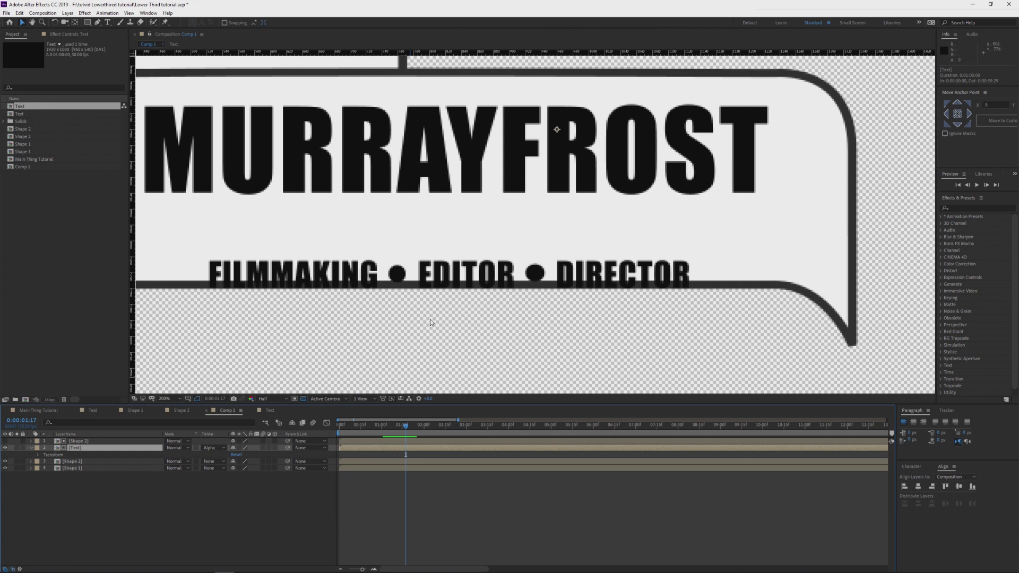
drag(405, 429, 389, 429)
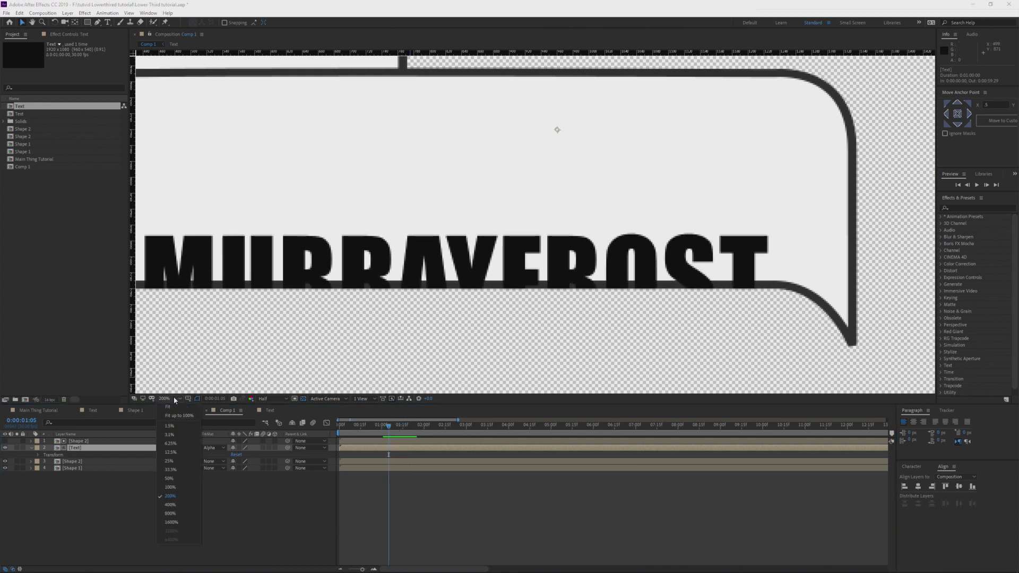
key(shift+slash)
drag(389, 429, 502, 431)
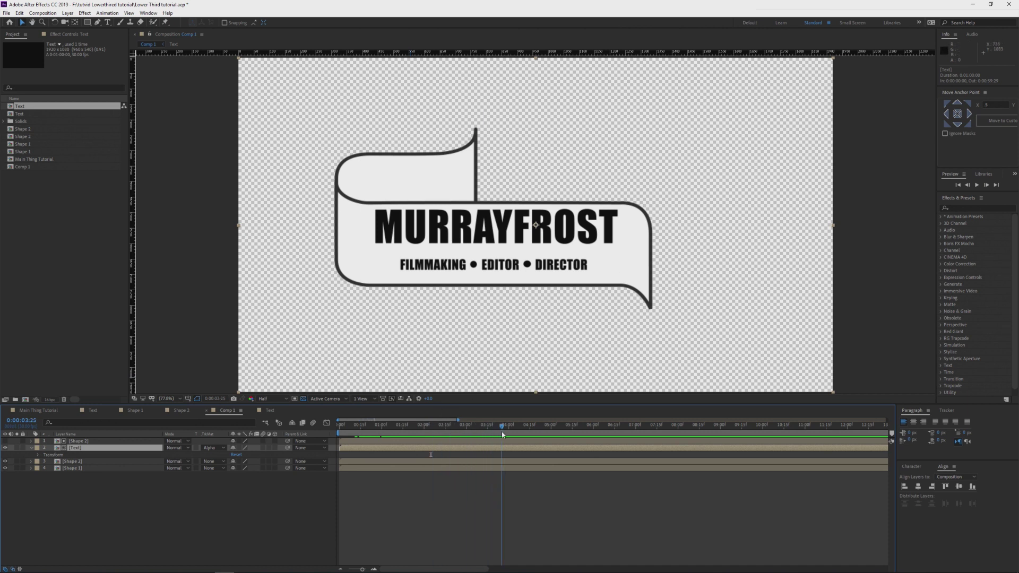
Collapse the Text layer's properties and inspect the Mask Path keyframes on the Shape 1 layer
click(31, 449)
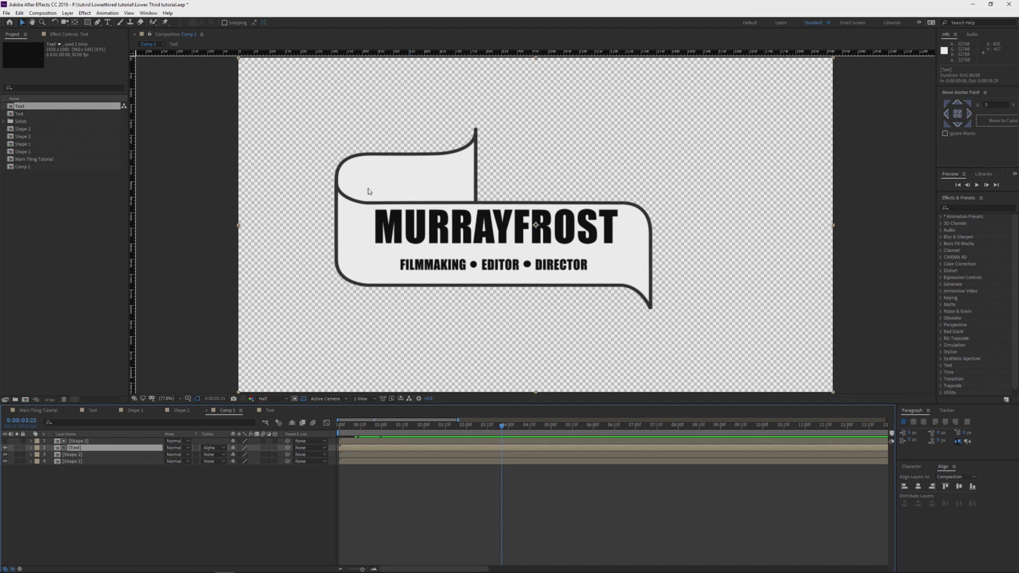
click(74, 462)
key(m)
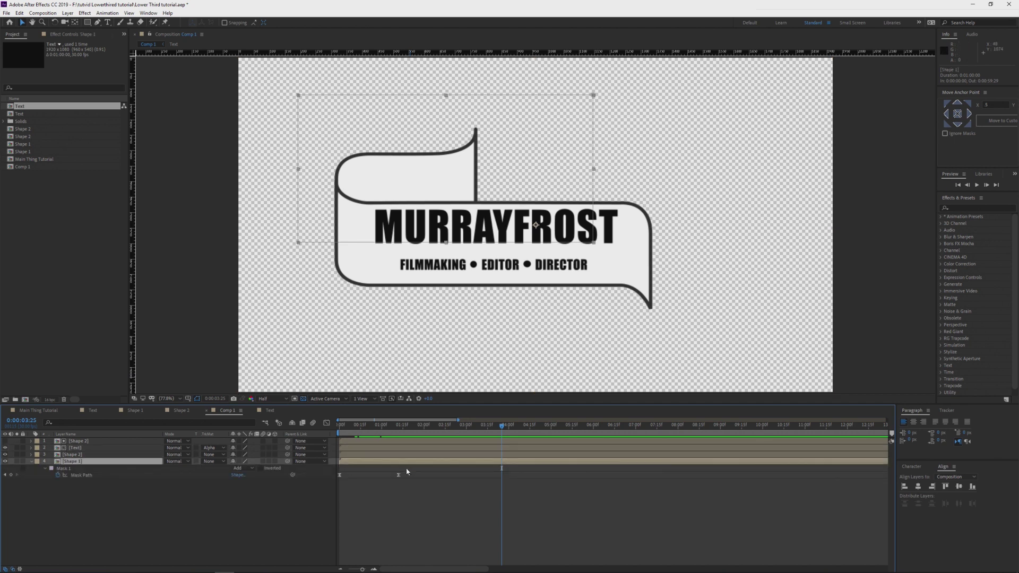
drag(403, 469, 338, 482)
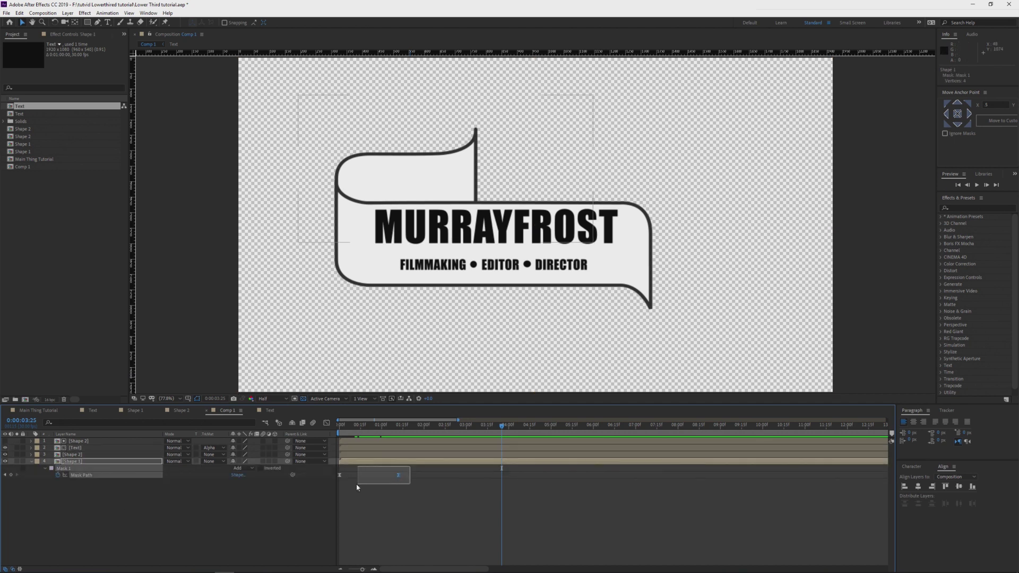
click(31, 462)
Pre-compose all four layers of Comp 1 under the default name, moving all attributes into the new composition
drag(103, 499, 124, 440)
key(ctrl+shift+c)
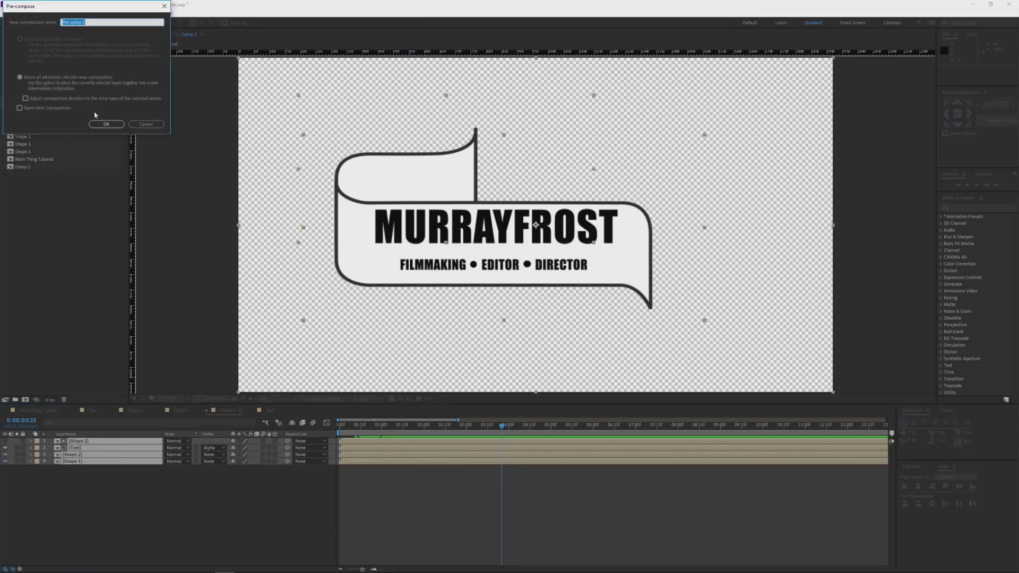
click(107, 124)
Split the pre-composed layer at 0:00:04:00 and delete the part after the split
drag(380, 428, 515, 432)
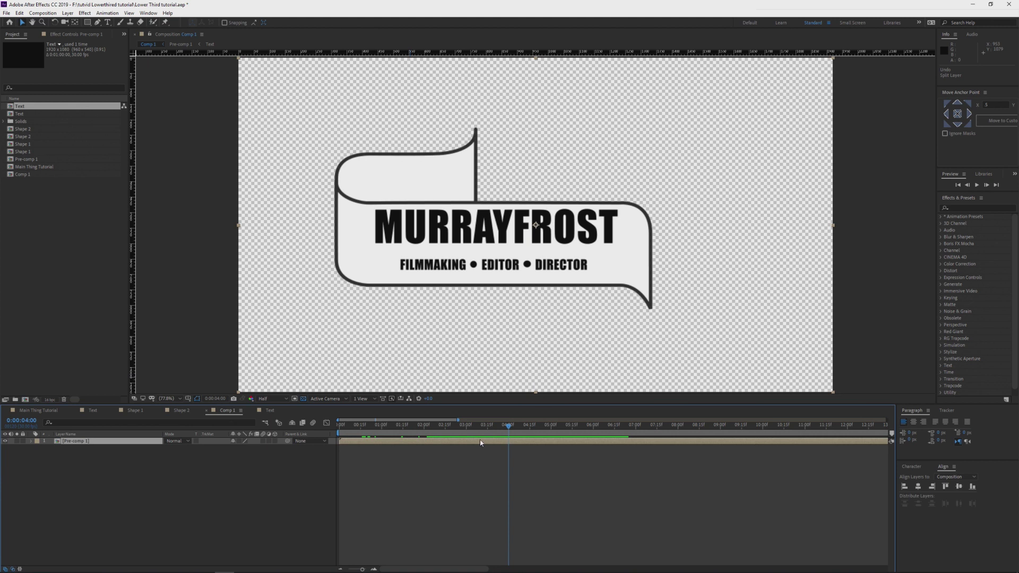
key(ctrl+shift+d)
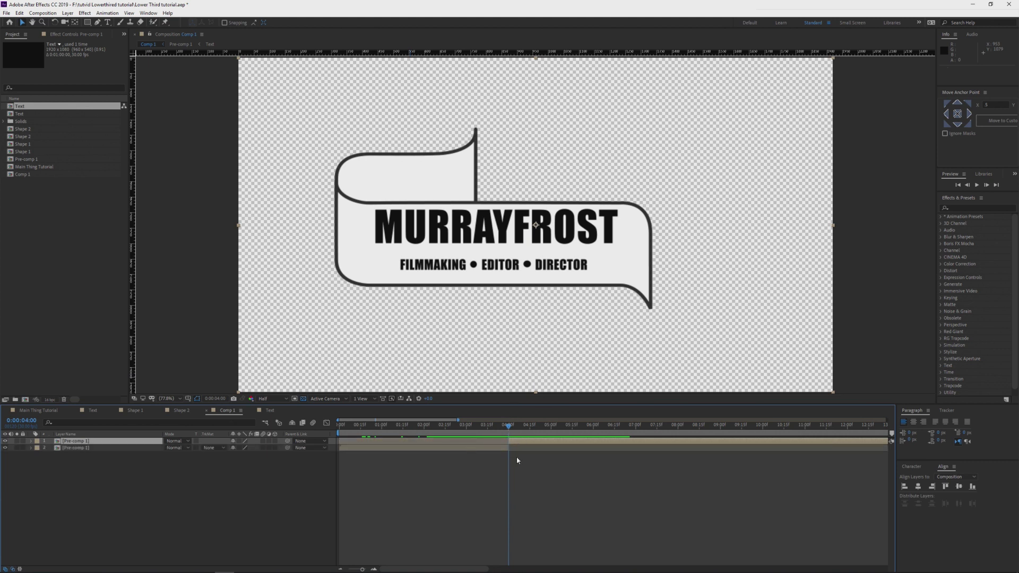
key(Delete)
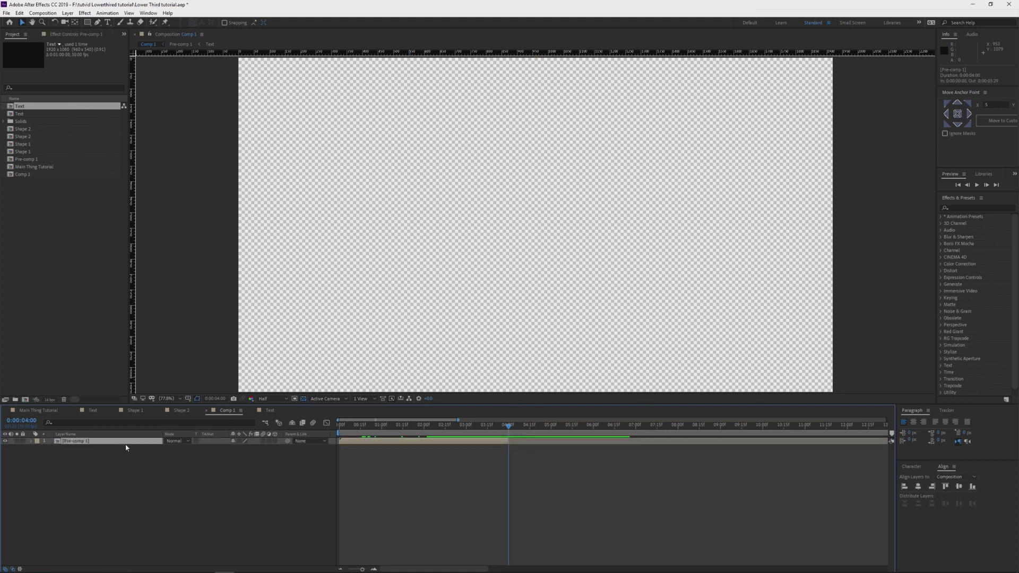
Duplicate the trimmed layer, start the copy at 0:00:04:00, time-reverse it and preview the full animation
key(ctrl+z)
drag(398, 441, 557, 445)
right_click(557, 446)
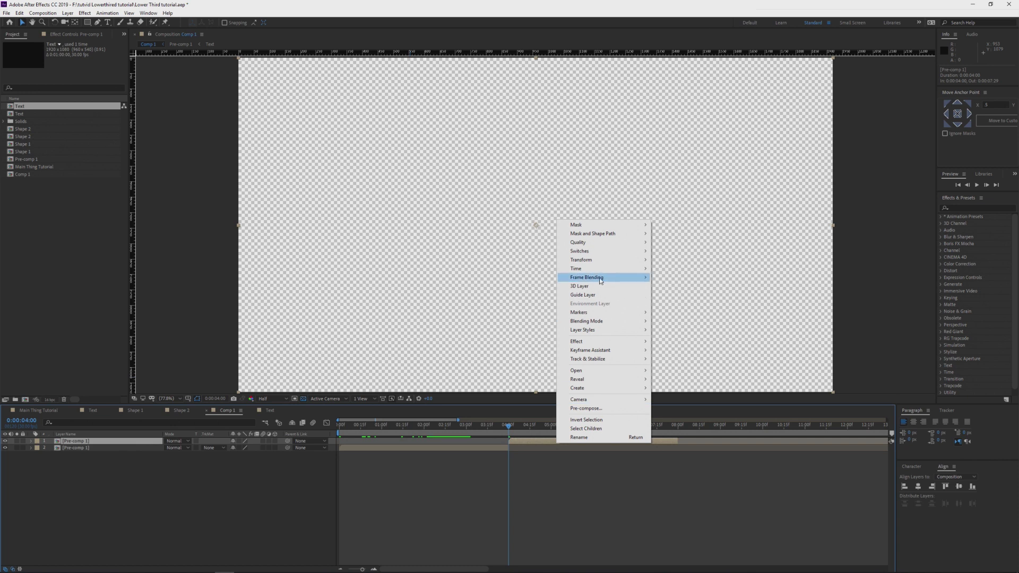
mouse_move(626, 268)
click(701, 279)
drag(508, 426, 644, 432)
key(space)
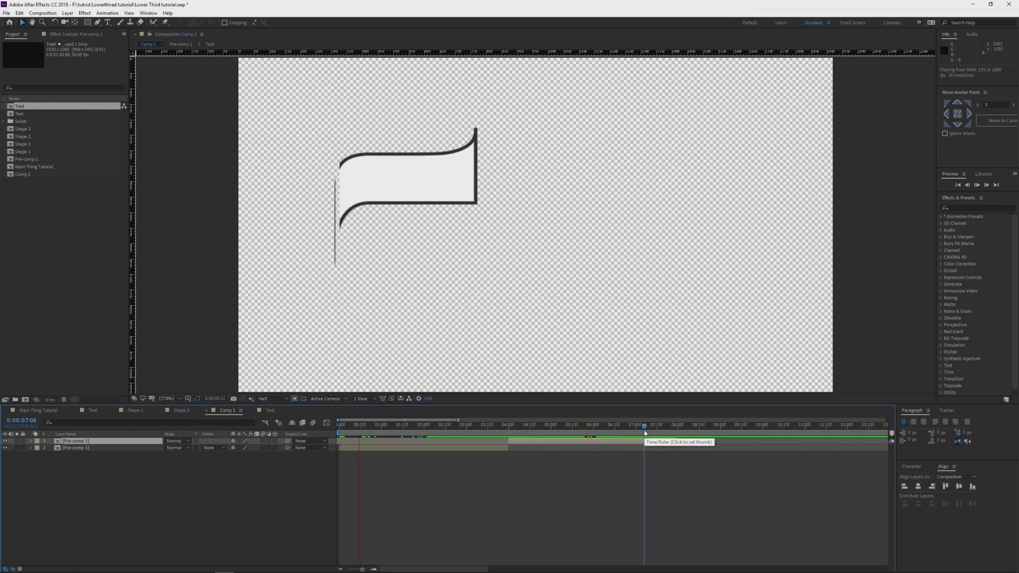